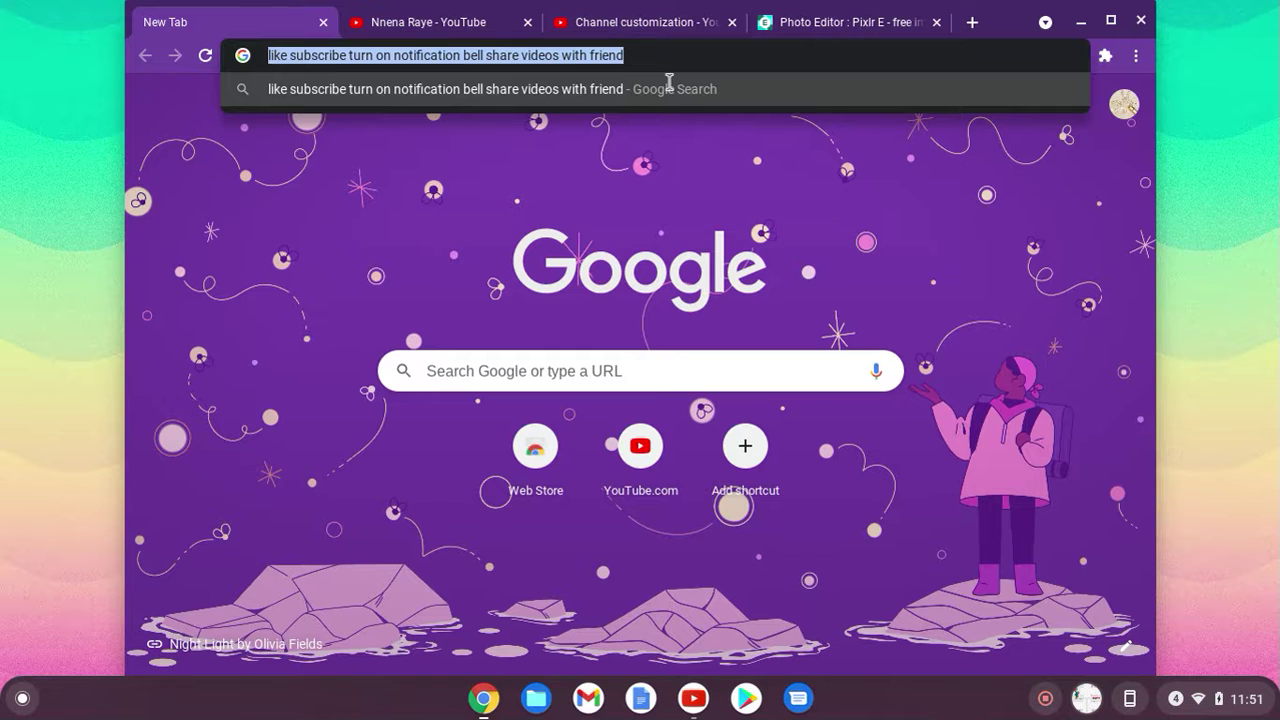
# Step: Write a note in the browser's address bar giving the name of the official Roblox group, without running a search
pyautogui.write('its')
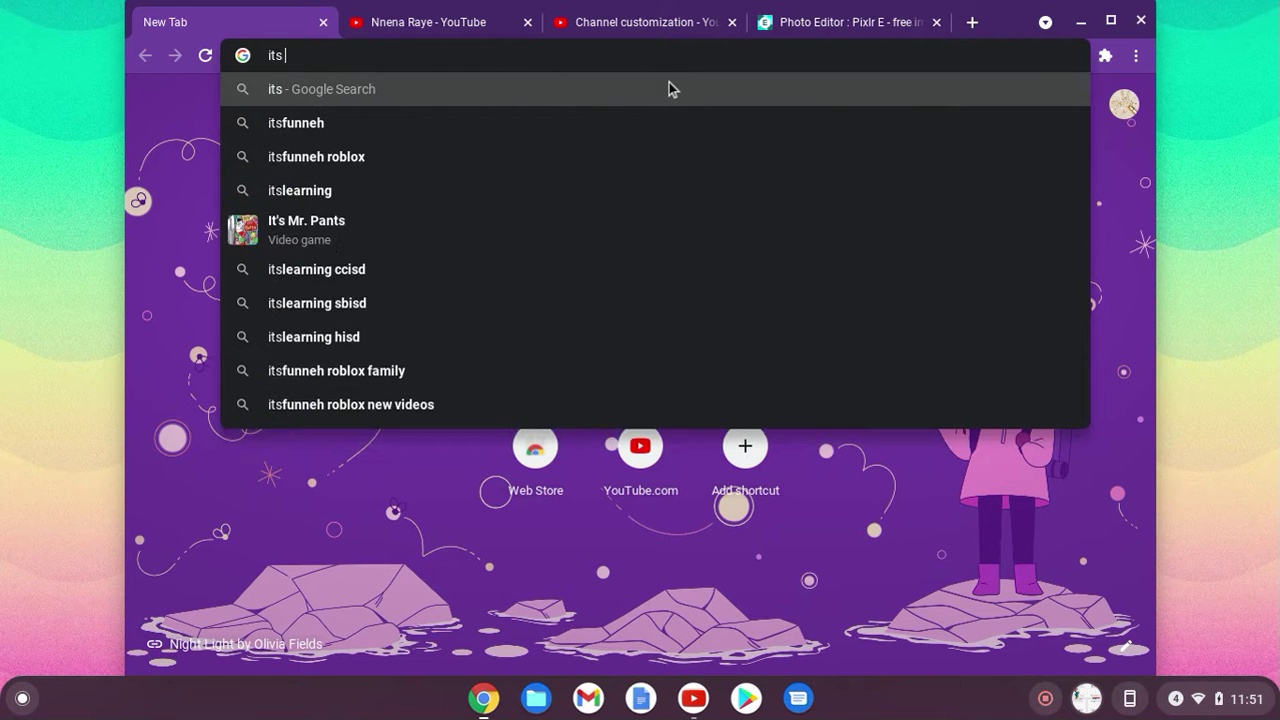
pyautogui.write(' called')
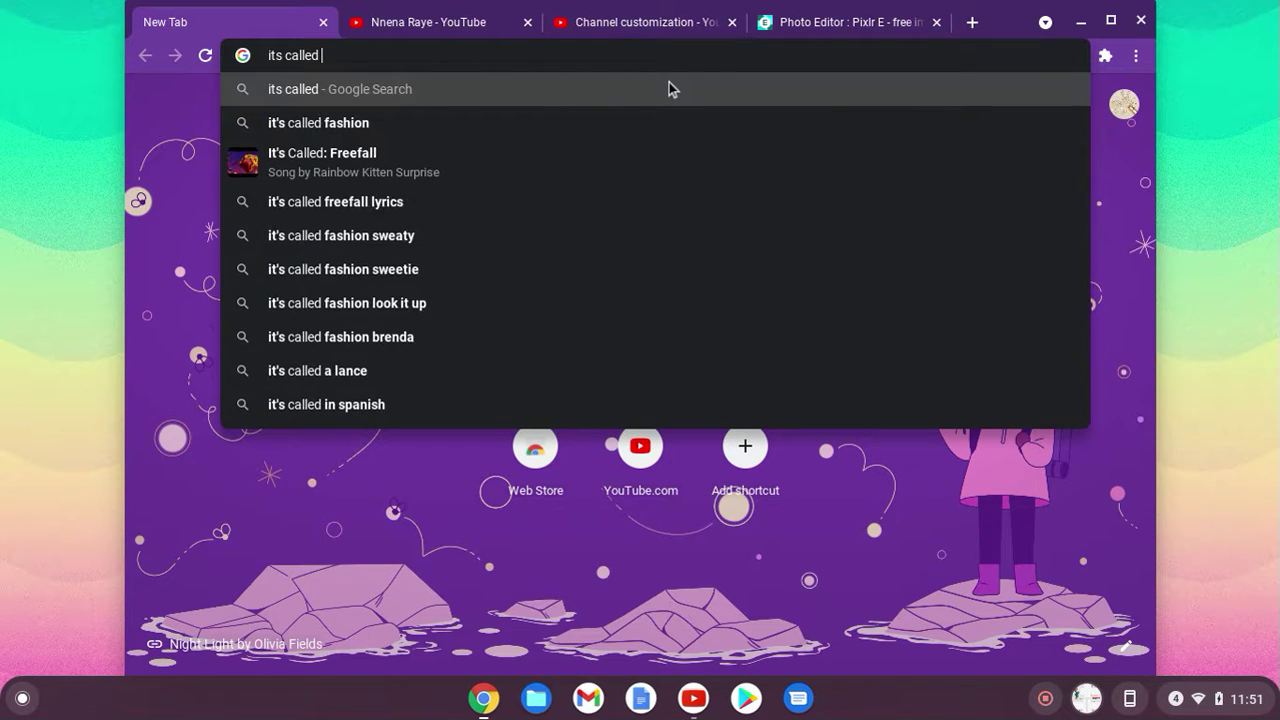
pyautogui.write(' Nnena ')
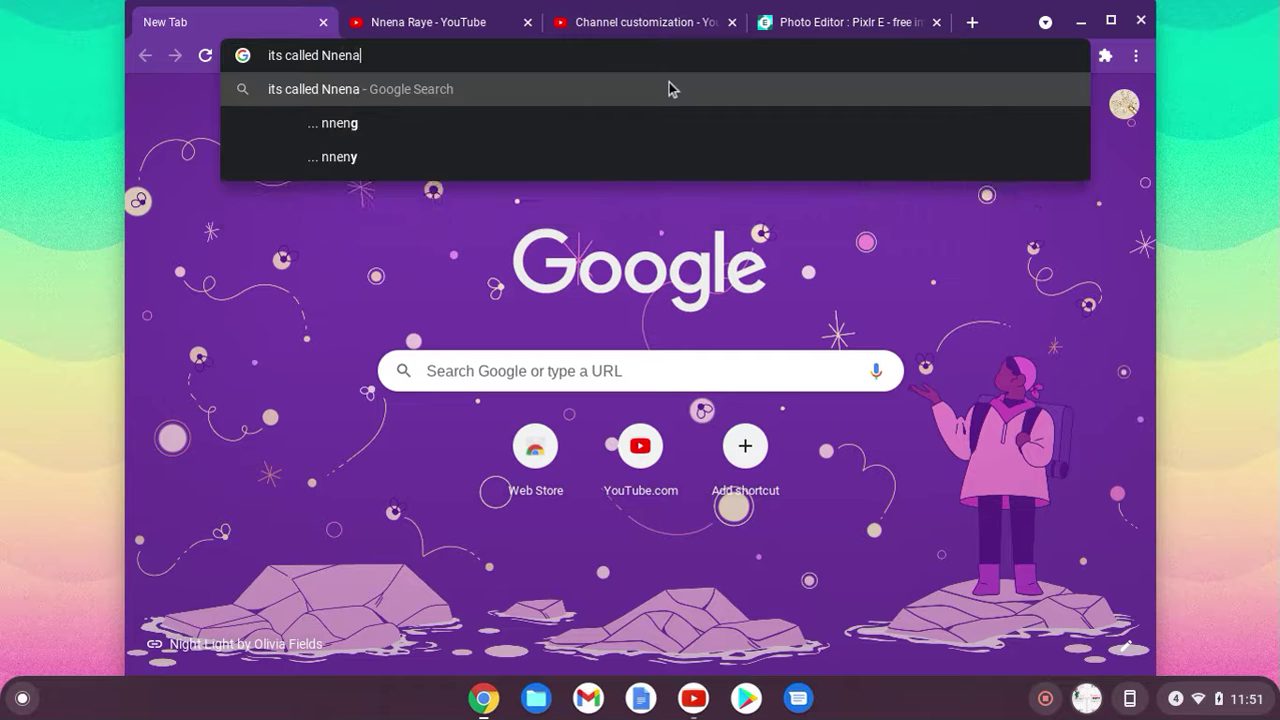
pyautogui.write('Off')
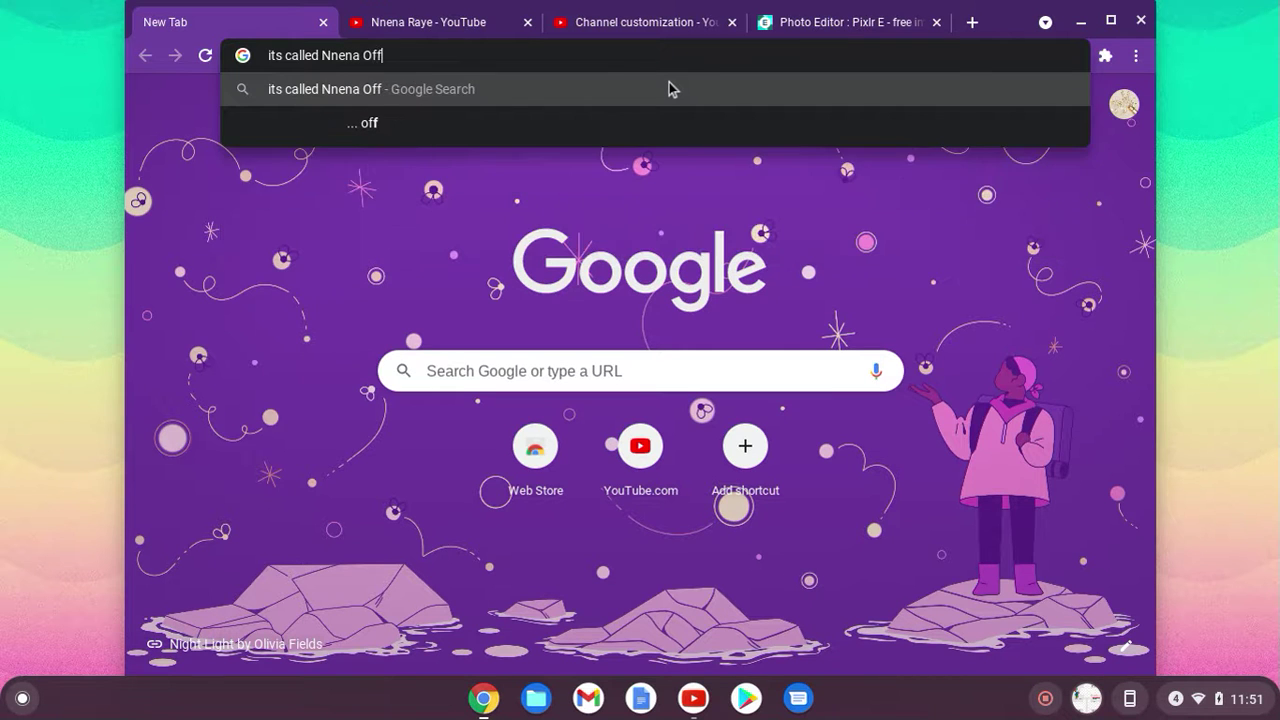
pyautogui.write('icial R')
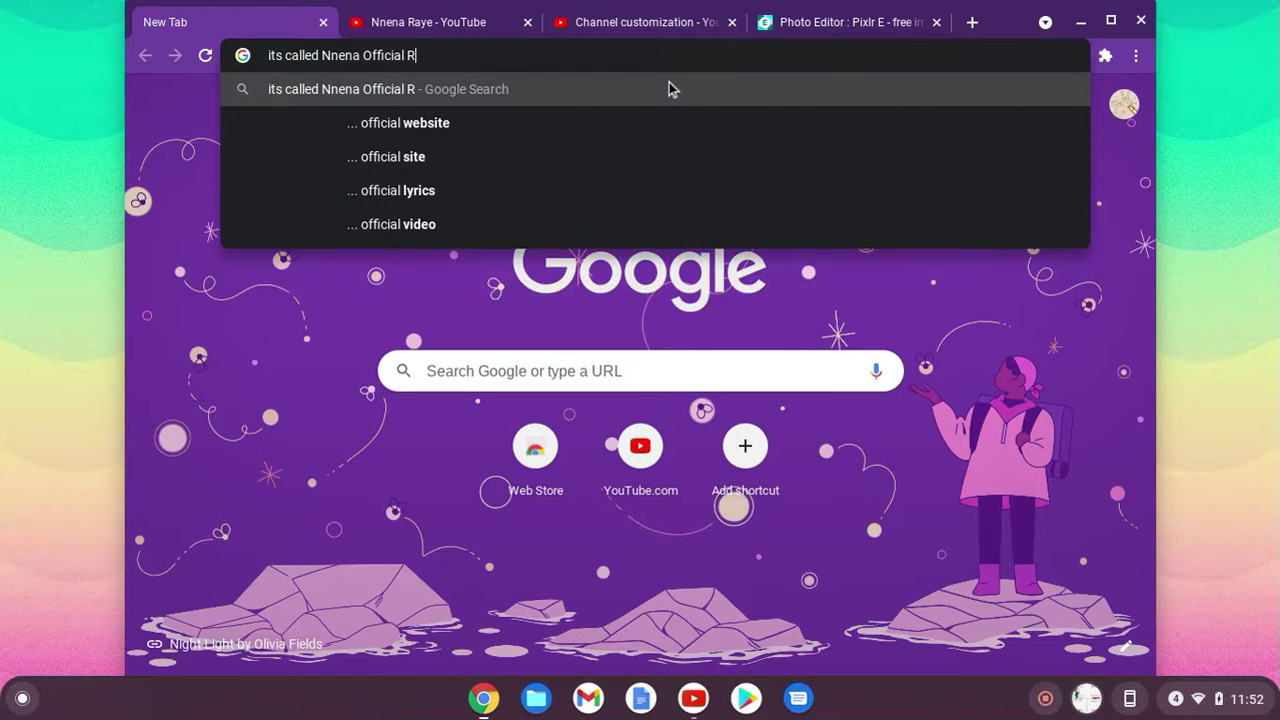
pyautogui.write('oblox gr')
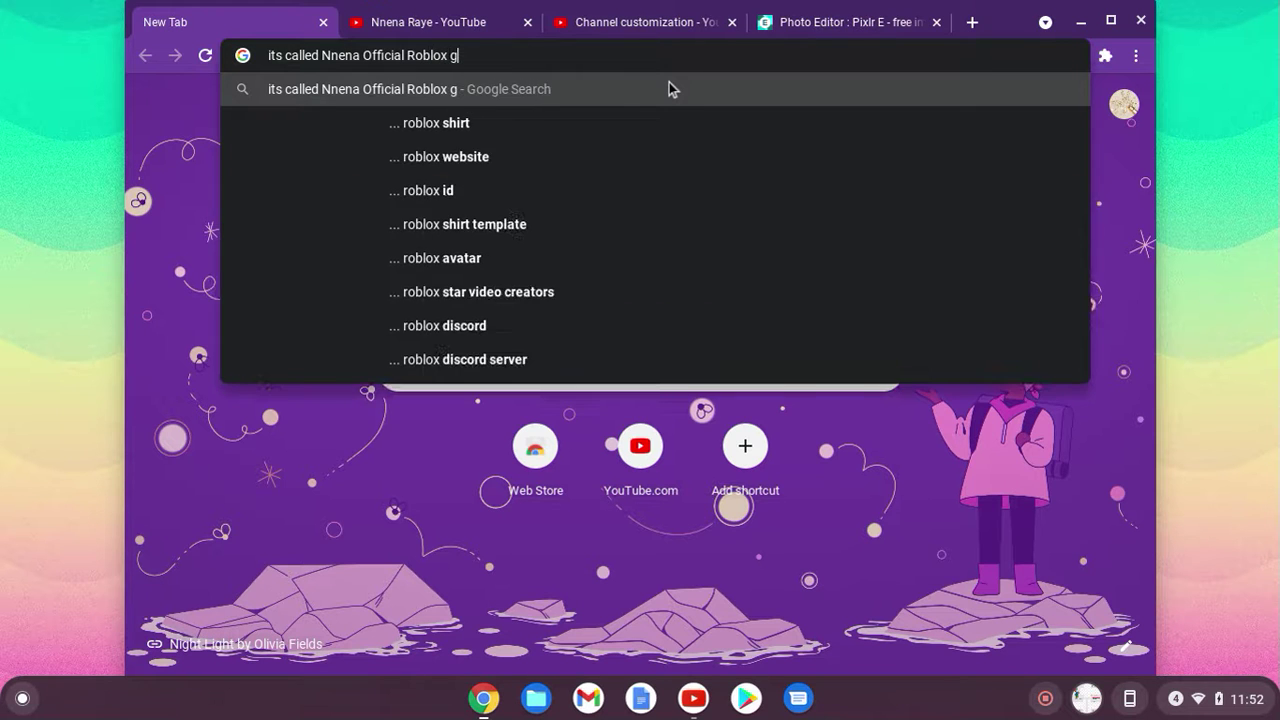
pyautogui.press('BackSpace')
pyautogui.press('BackSpace')
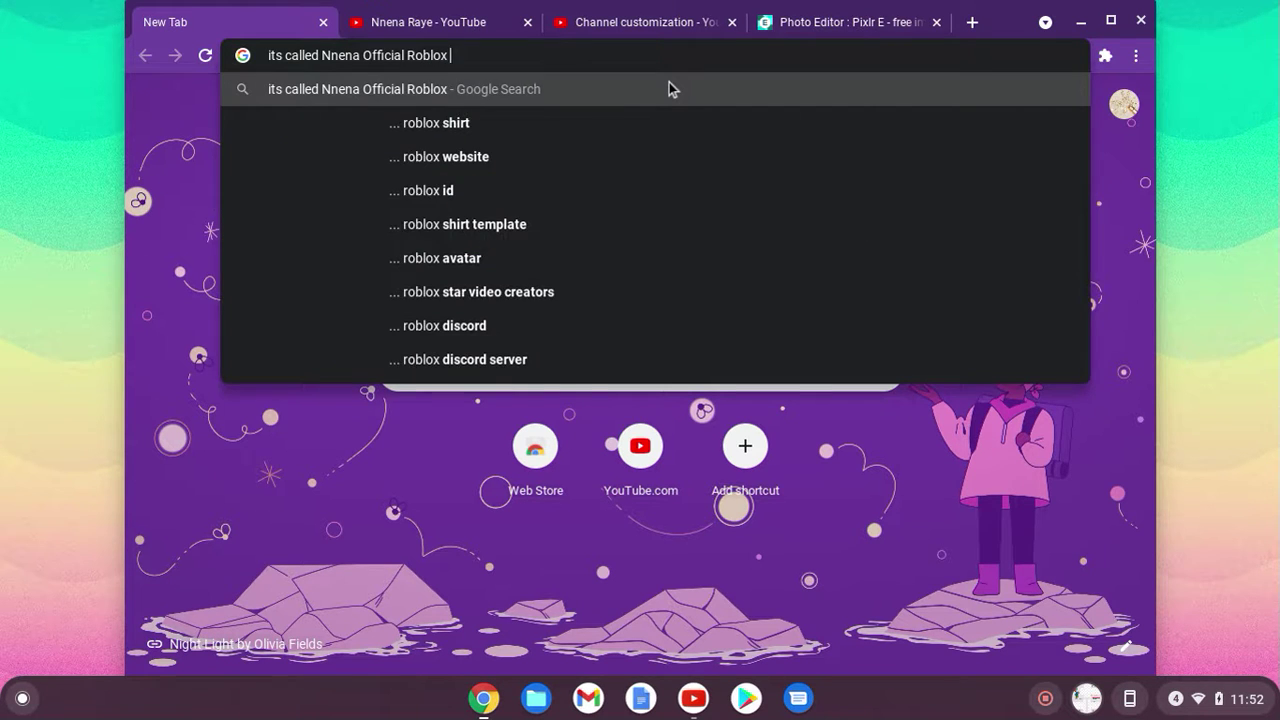
pyautogui.write('Group')
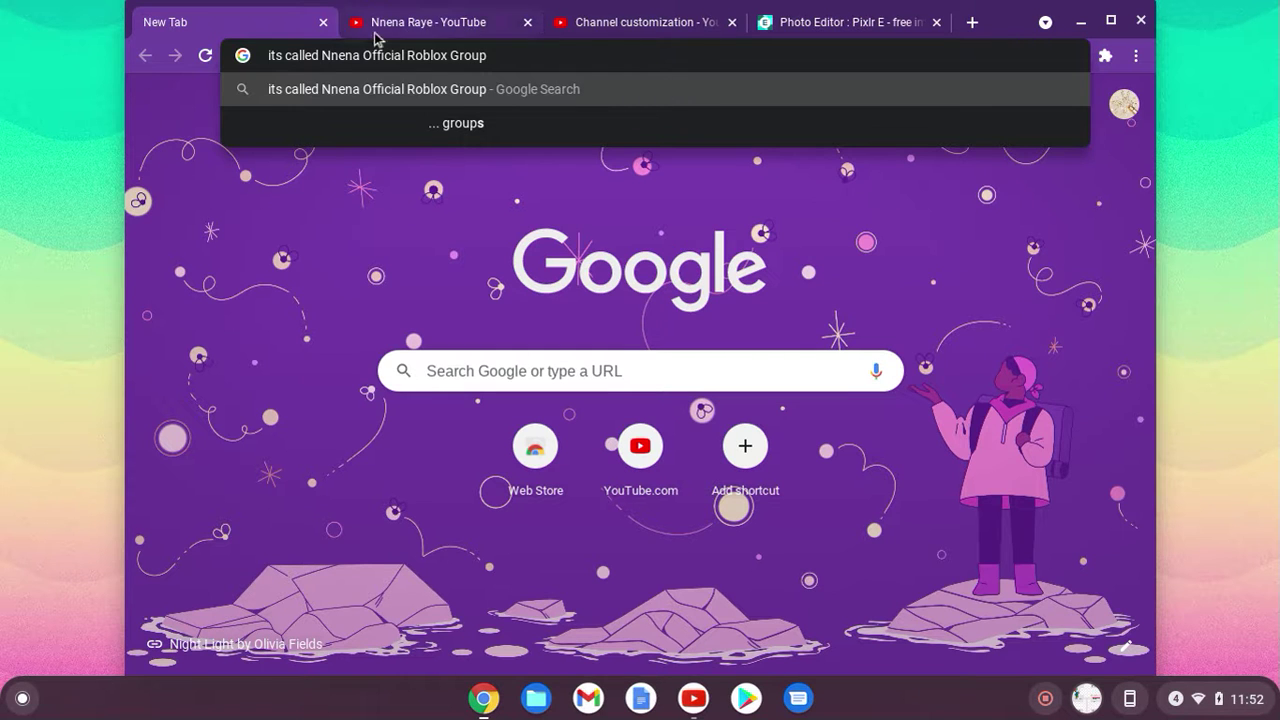
# Step: Replace the note in the address bar with "so lets get going", and clear it again
pyautogui.moveTo(268, 55); pyautogui.dragTo(604, 69)
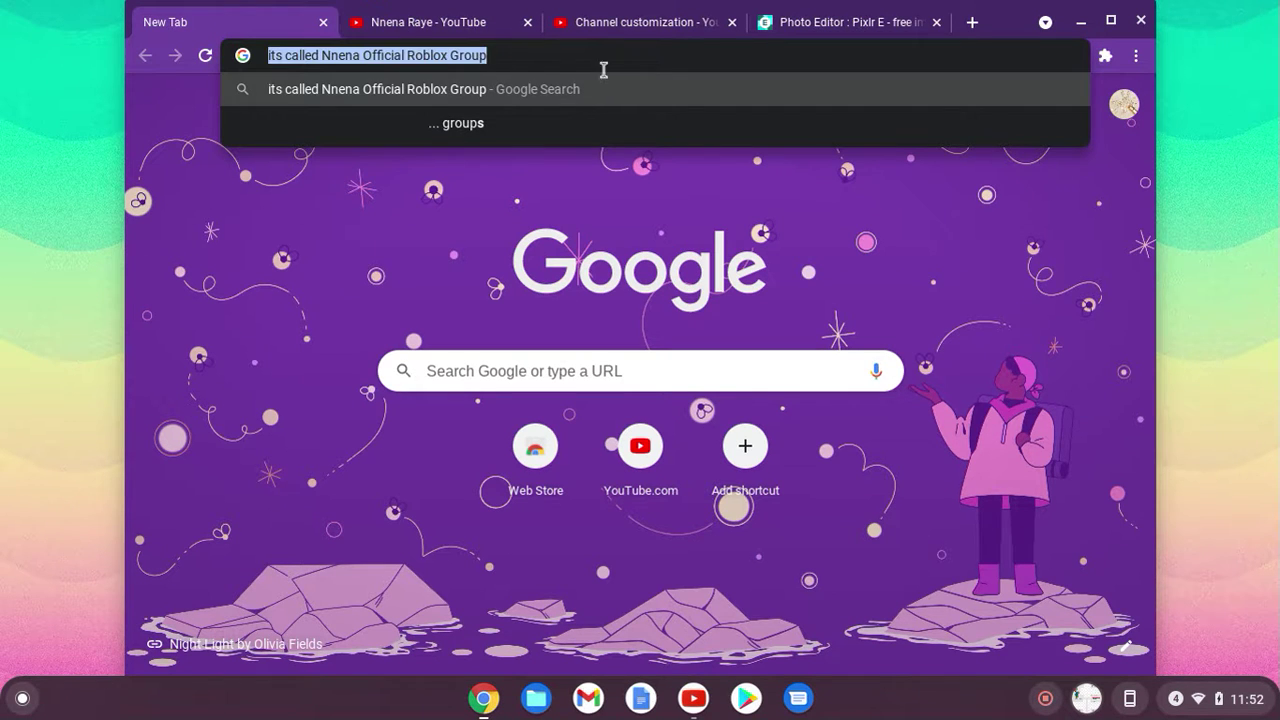
pyautogui.write('so lets')
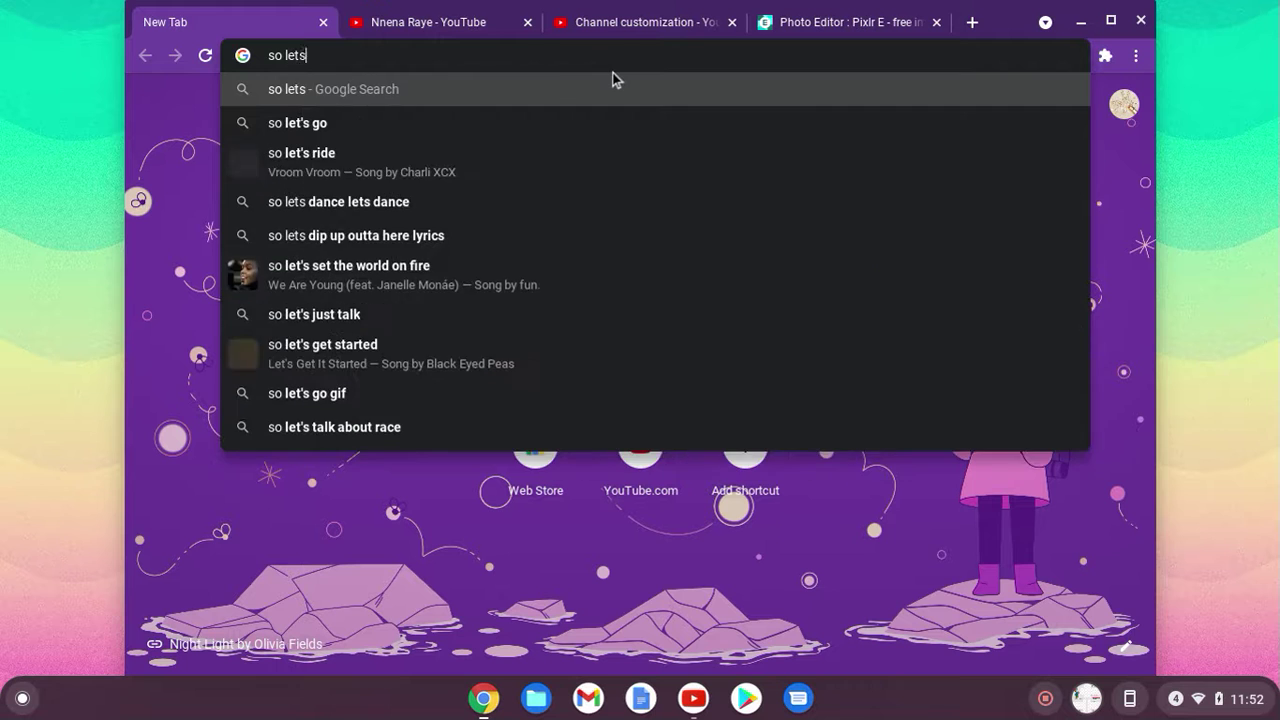
pyautogui.write(' get going')
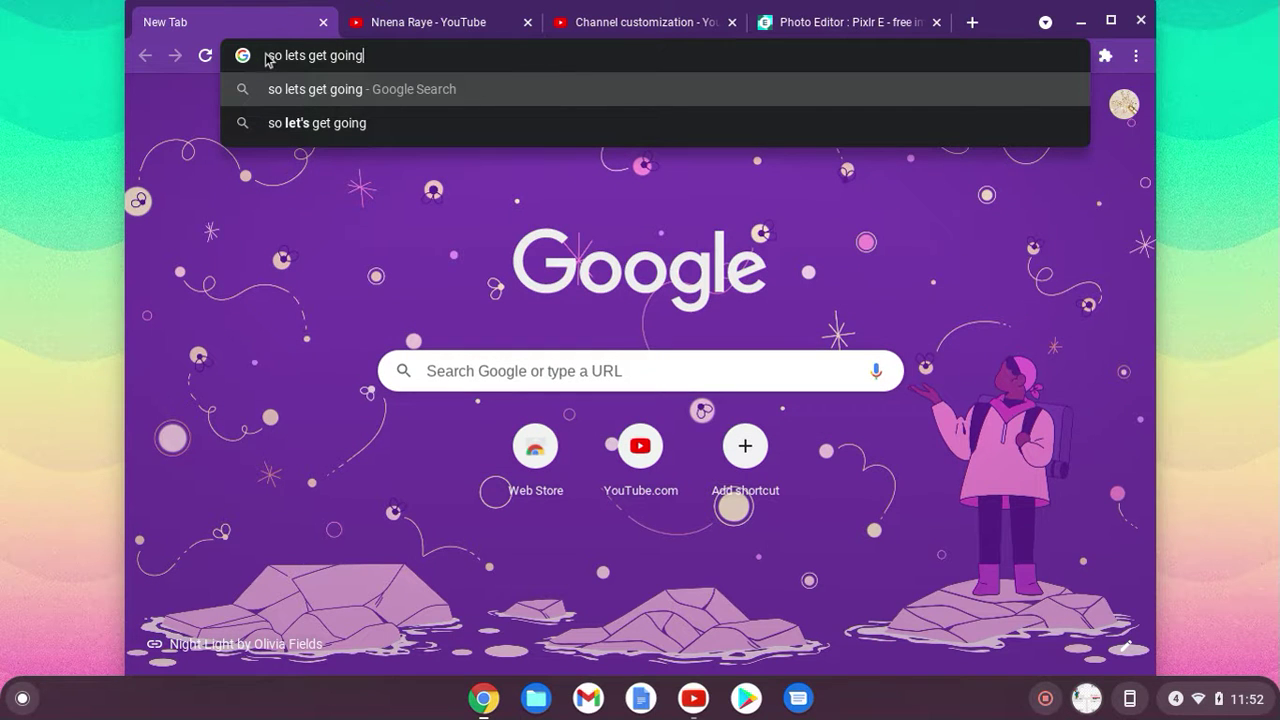
pyautogui.moveTo(267, 54); pyautogui.dragTo(620, 60)
pyautogui.press('BackSpace')
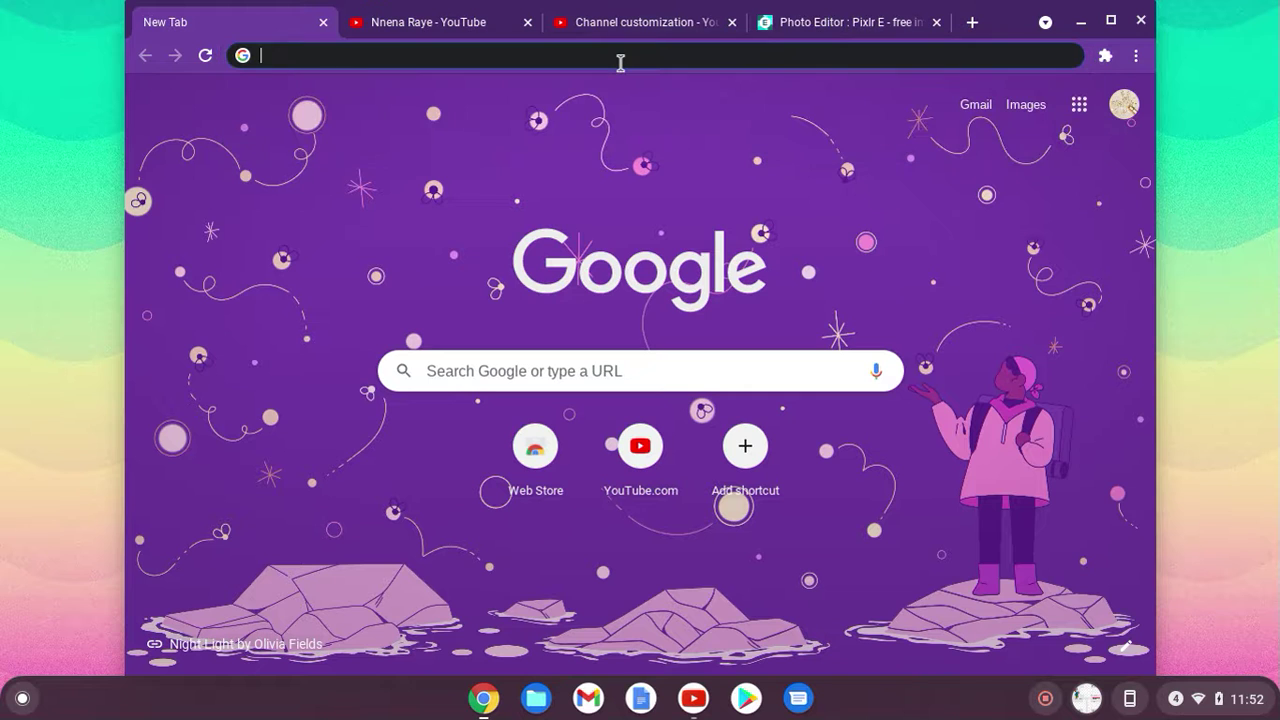
# Step: Switch to the Pixlr E editor and set the foreground colour to purple #A200FF
pyautogui.click(835, 19)
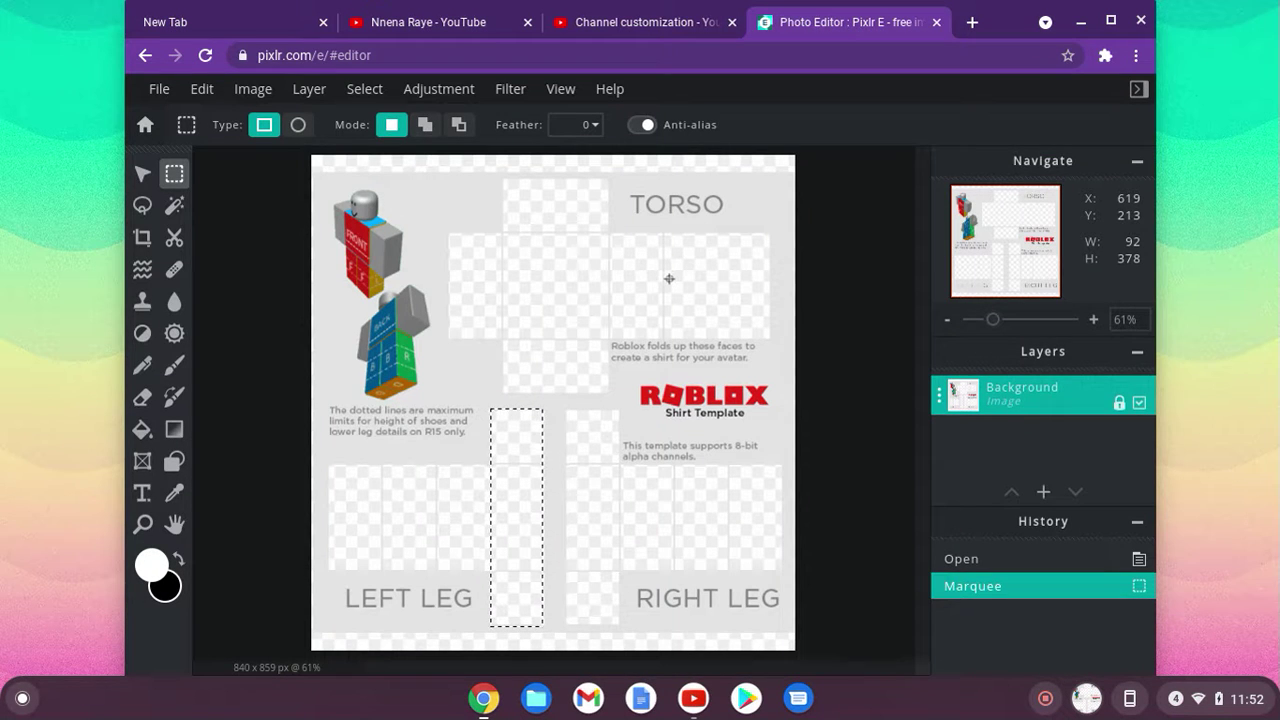
pyautogui.click(153, 575)
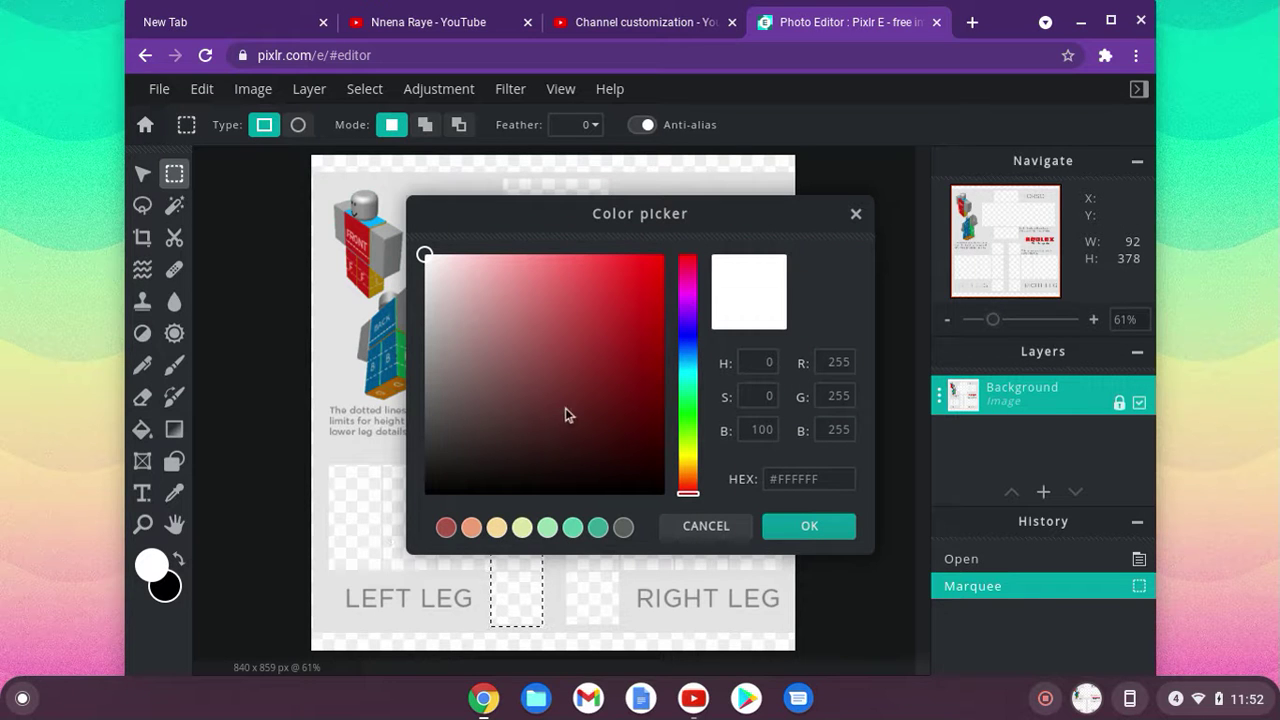
pyautogui.moveTo(688, 452); pyautogui.dragTo(686, 315)
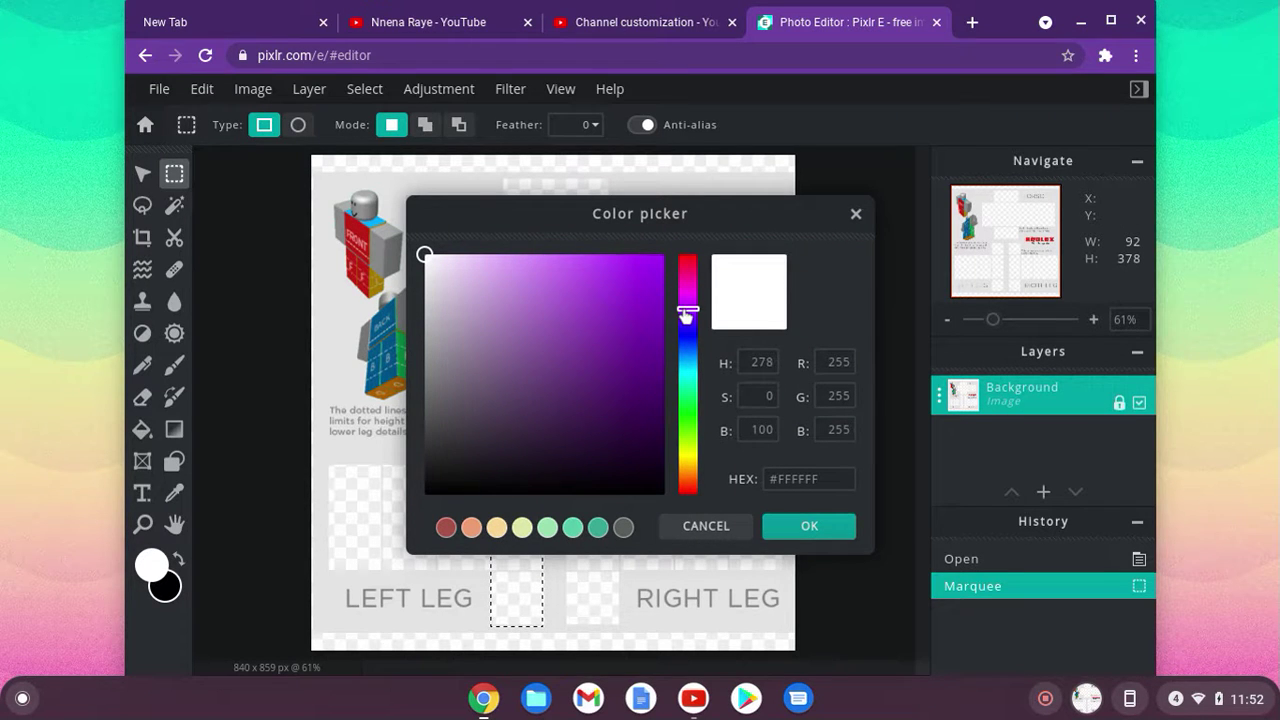
pyautogui.moveTo(528, 316); pyautogui.dragTo(847, 126)
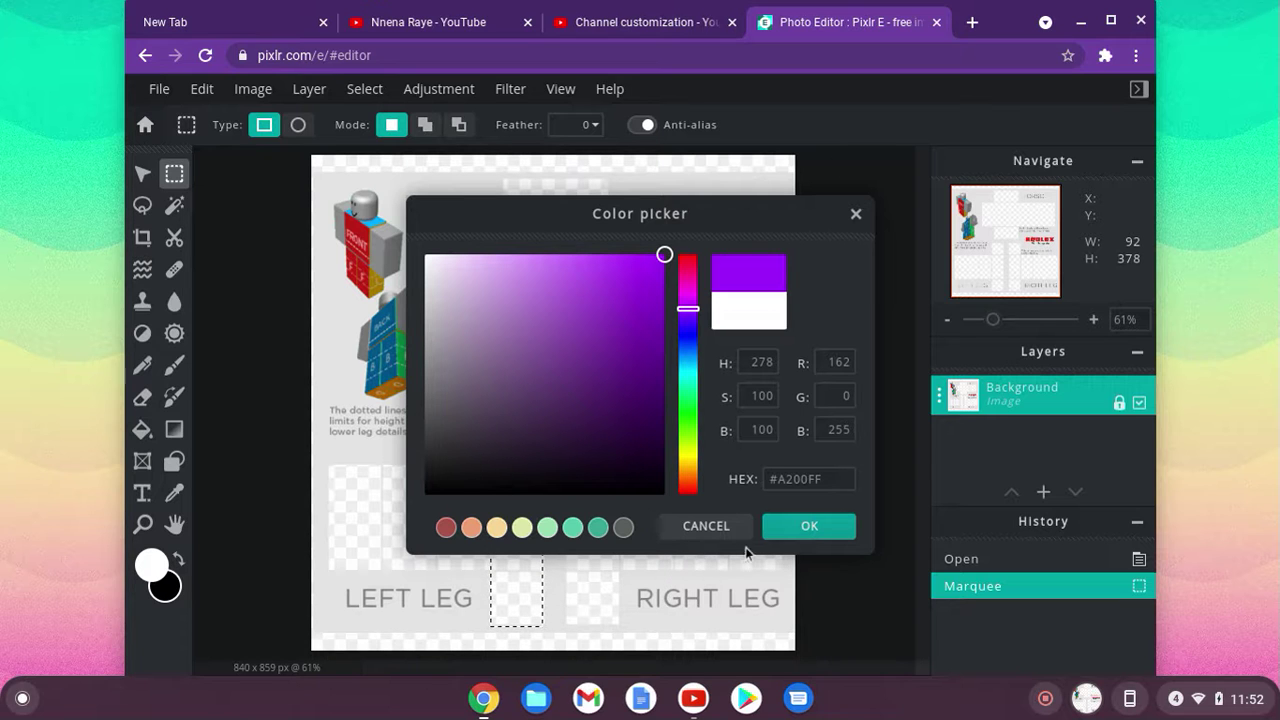
pyautogui.click(811, 527)
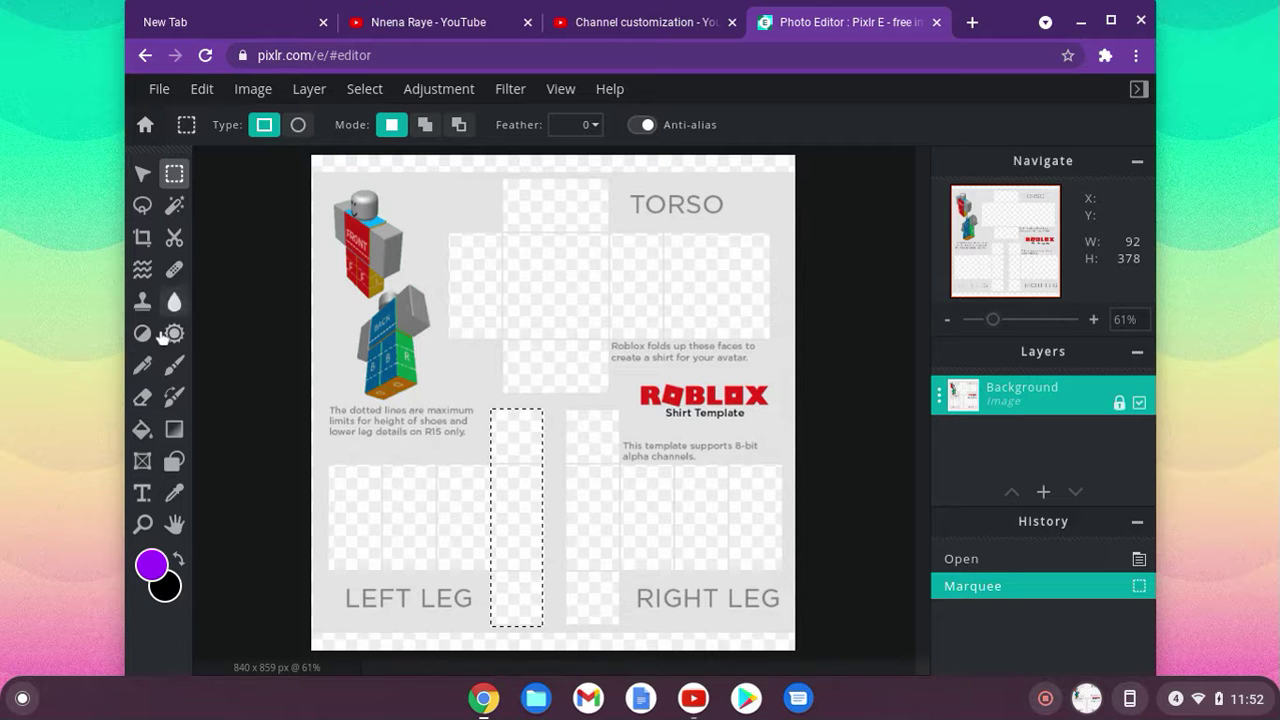
# Step: Dismiss the ad banner and fill the selected tall strip of the left leg with purple using the Brush
pyautogui.click(173, 368)
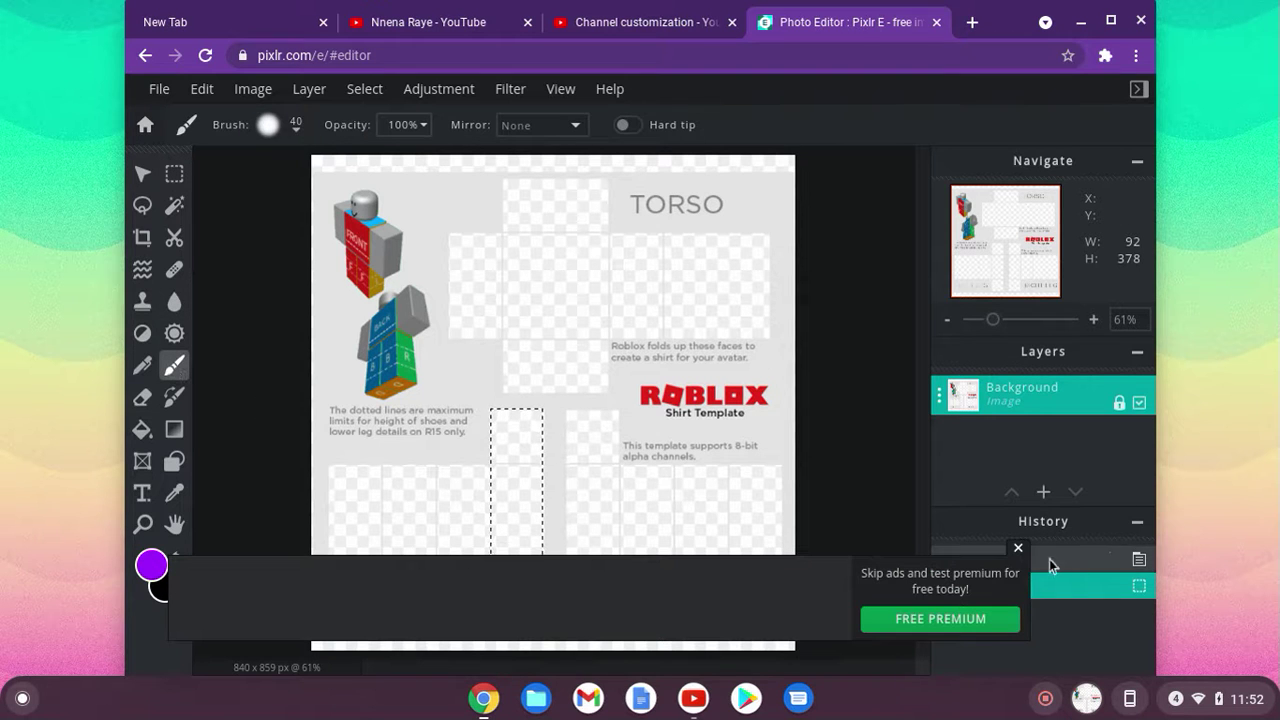
pyautogui.click(1018, 550)
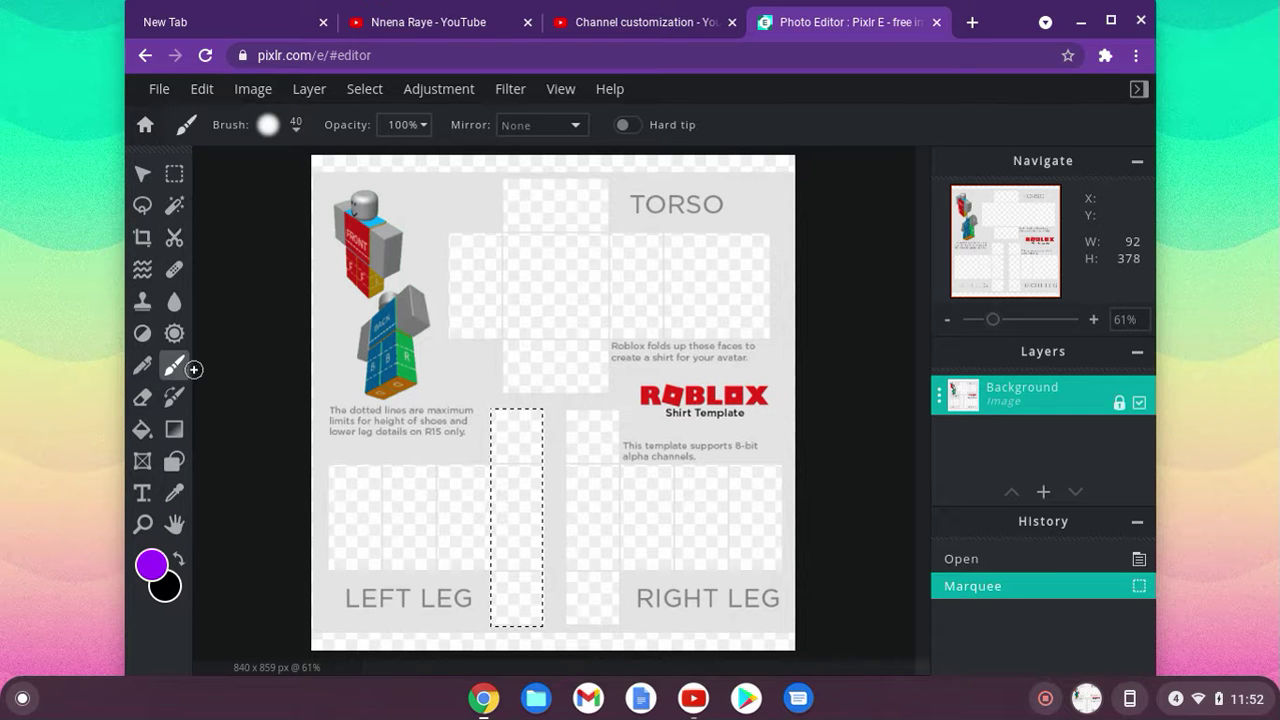
pyautogui.moveTo(548, 470); pyautogui.dragTo(495, 620)
pyautogui.moveTo(492, 488)
pyautogui.mouseDown()
pyautogui.moveTo(515, 429)
pyautogui.moveTo(540, 611)
pyautogui.moveTo(564, 438)
pyautogui.moveTo(533, 520)
pyautogui.moveTo(534, 591)
pyautogui.moveTo(488, 643)
pyautogui.moveTo(515, 622)
pyautogui.moveTo(529, 639)
pyautogui.moveTo(467, 607)
pyautogui.moveTo(521, 607)
pyautogui.moveTo(500, 580)
pyautogui.moveTo(509, 466)
pyautogui.moveTo(519, 651)
pyautogui.mouseUp()
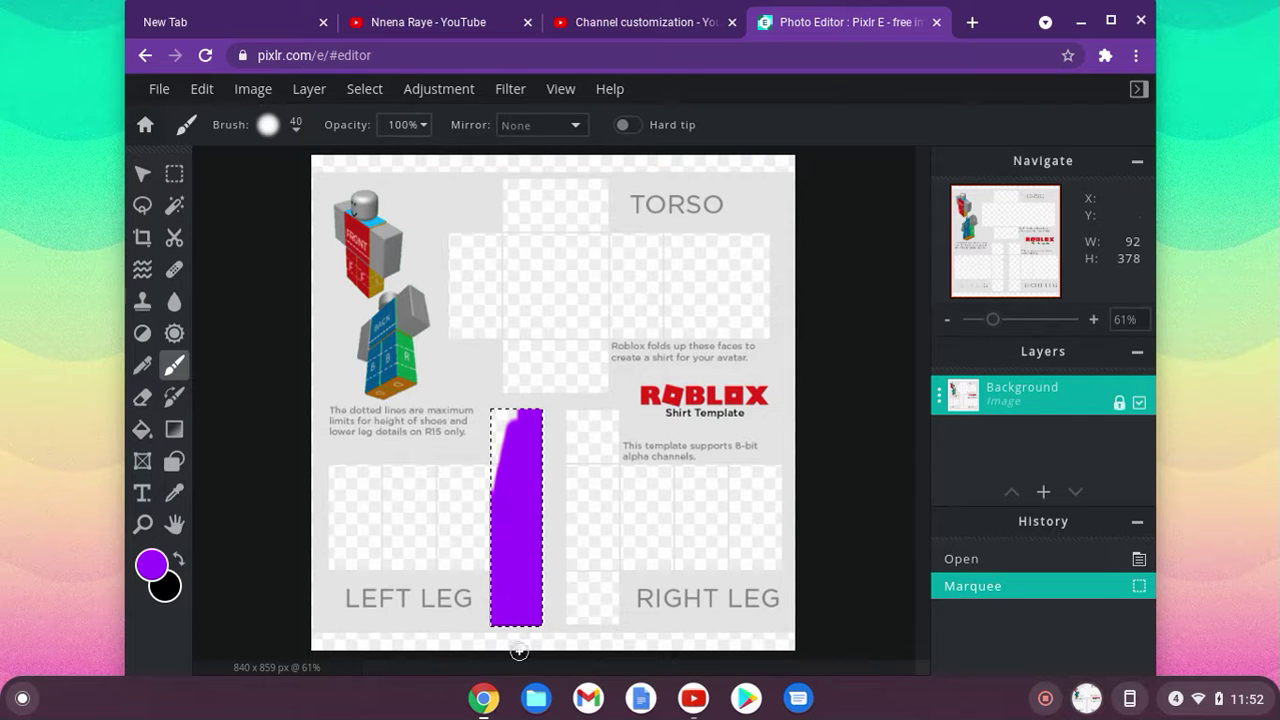
pyautogui.moveTo(500, 524); pyautogui.dragTo(498, 399)
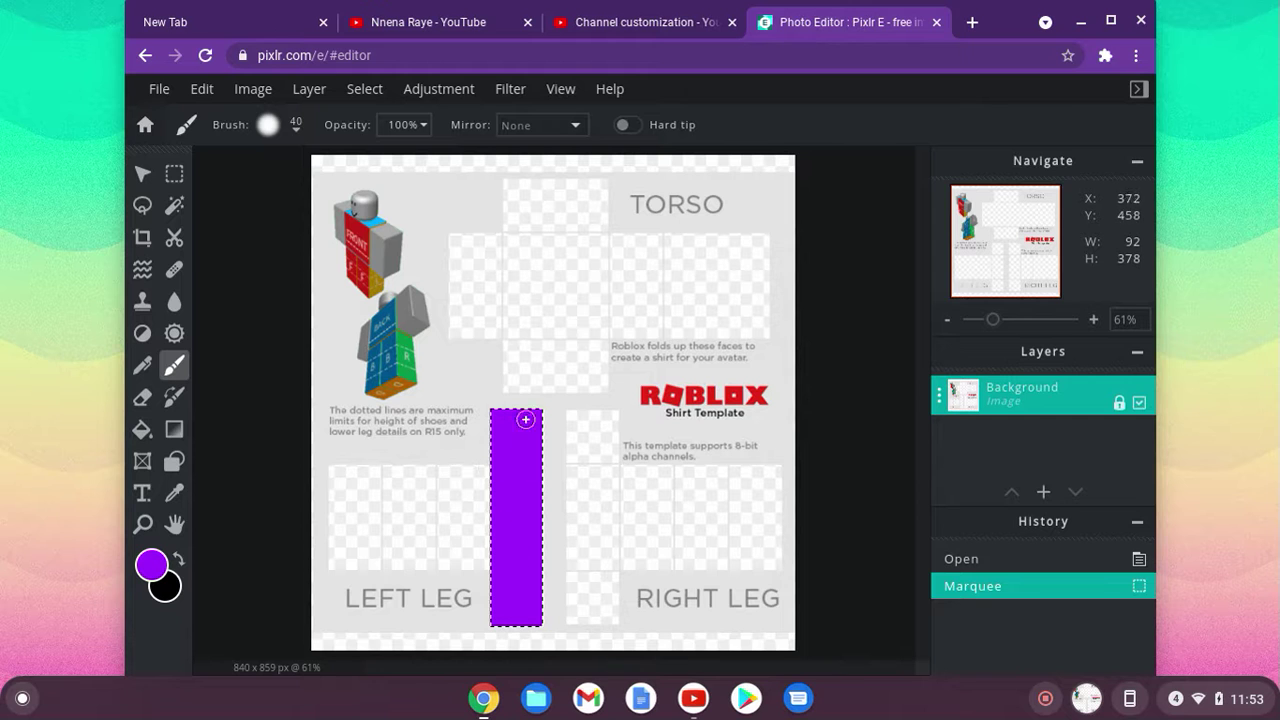
pyautogui.moveTo(504, 545); pyautogui.dragTo(511, 501)
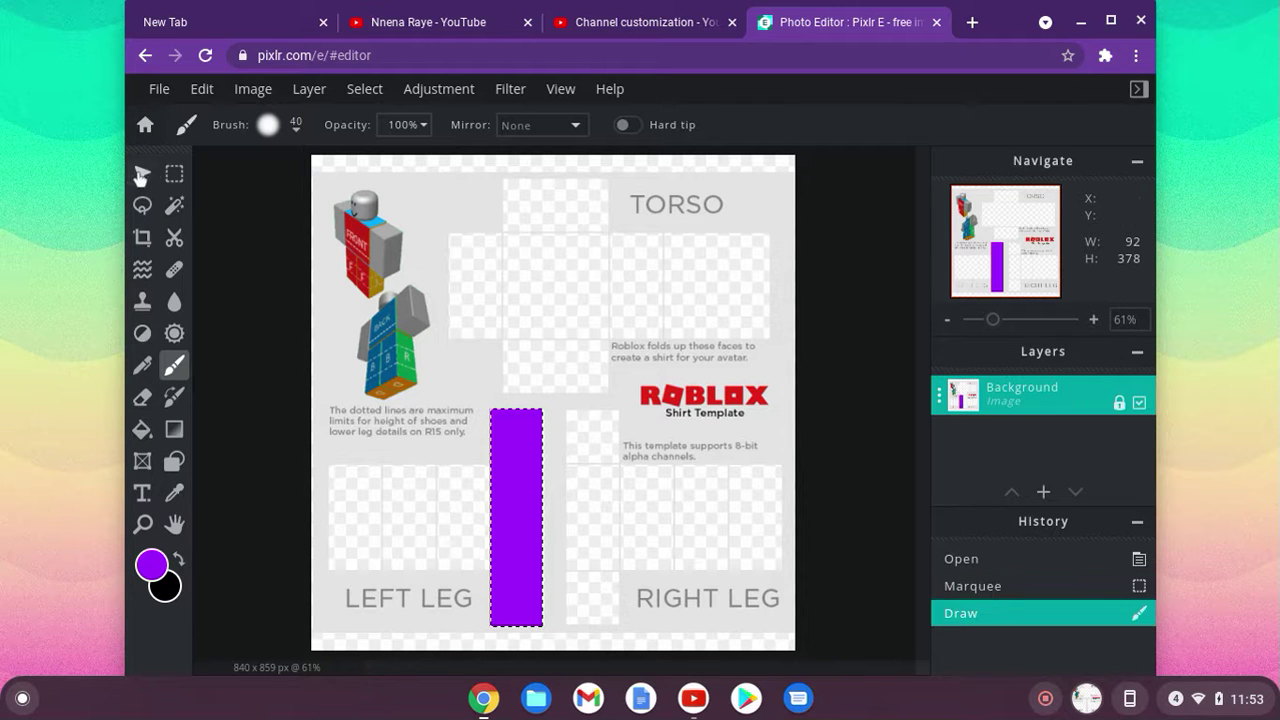
# Step: Select the left leg's row of three panels, about 279 × 190 px, and brush it completely purple
pyautogui.click(174, 174)
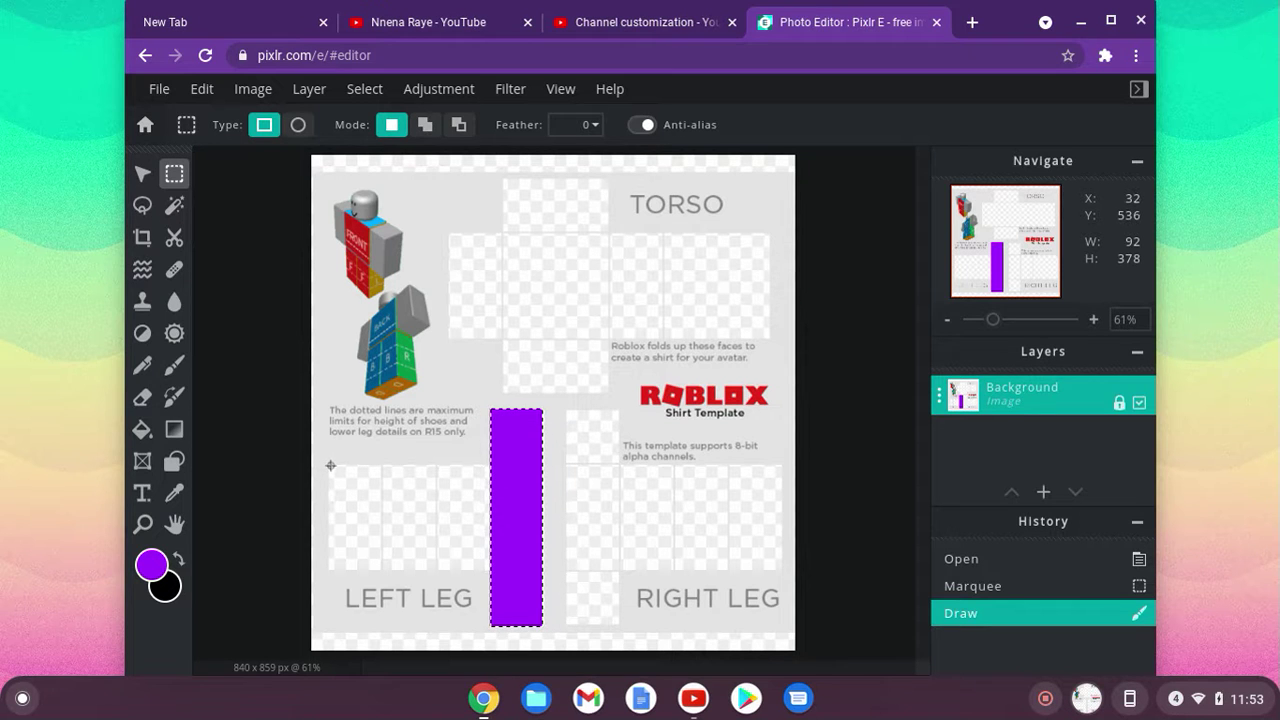
pyautogui.moveTo(330, 465); pyautogui.dragTo(490, 572)
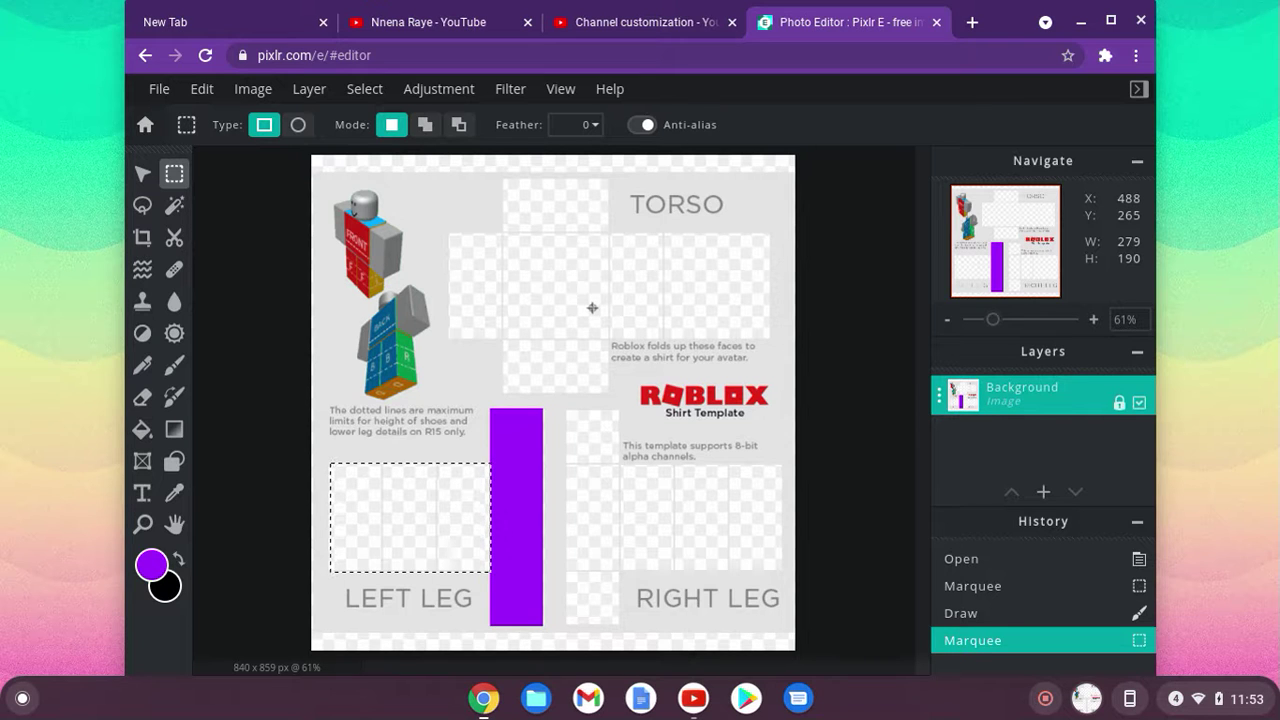
pyautogui.press('b')
pyautogui.moveTo(383, 543)
pyautogui.mouseDown()
pyautogui.moveTo(311, 557)
pyautogui.moveTo(351, 555)
pyautogui.moveTo(361, 655)
pyautogui.moveTo(353, 420)
pyautogui.moveTo(332, 628)
pyautogui.moveTo(336, 487)
pyautogui.moveTo(360, 566)
pyautogui.moveTo(393, 533)
pyautogui.moveTo(396, 425)
pyautogui.moveTo(377, 603)
pyautogui.moveTo(370, 388)
pyautogui.moveTo(359, 575)
pyautogui.moveTo(401, 496)
pyautogui.moveTo(407, 616)
pyautogui.moveTo(441, 394)
pyautogui.moveTo(401, 524)
pyautogui.moveTo(393, 461)
pyautogui.moveTo(414, 398)
pyautogui.moveTo(447, 504)
pyautogui.mouseUp()
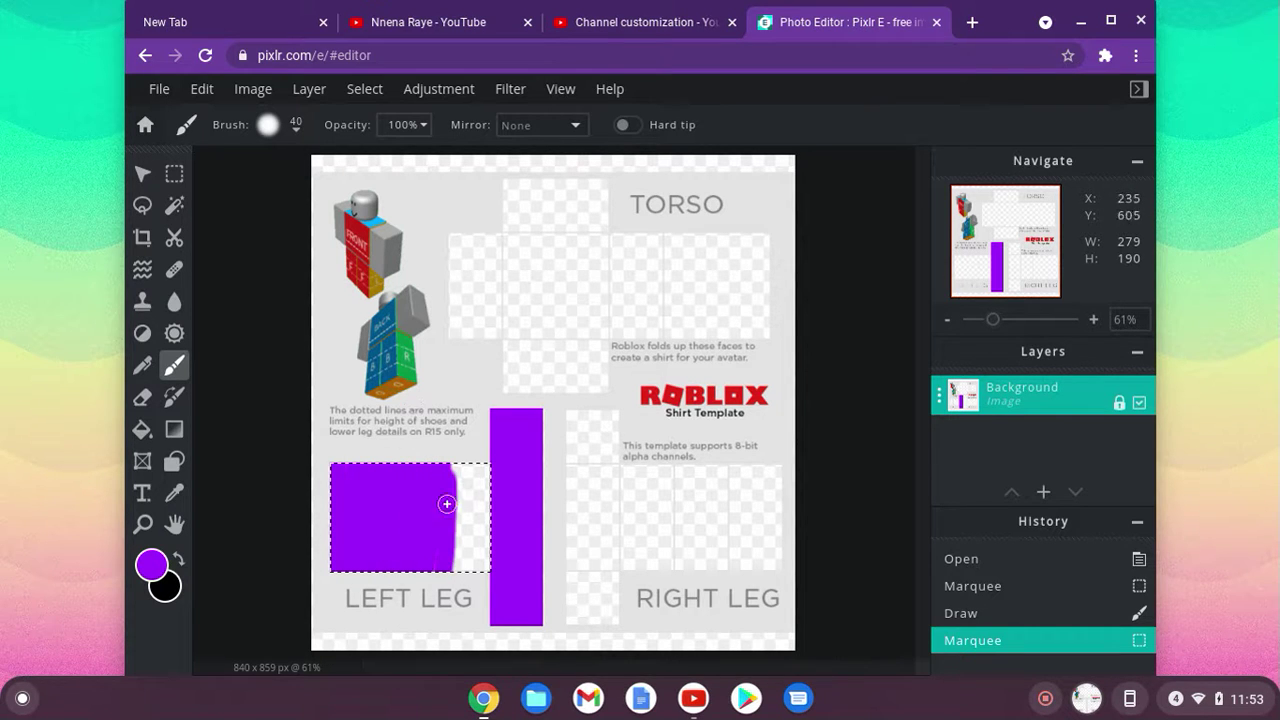
pyautogui.moveTo(453, 391)
pyautogui.mouseDown()
pyautogui.moveTo(457, 494)
pyautogui.moveTo(444, 463)
pyautogui.moveTo(470, 537)
pyautogui.mouseUp()
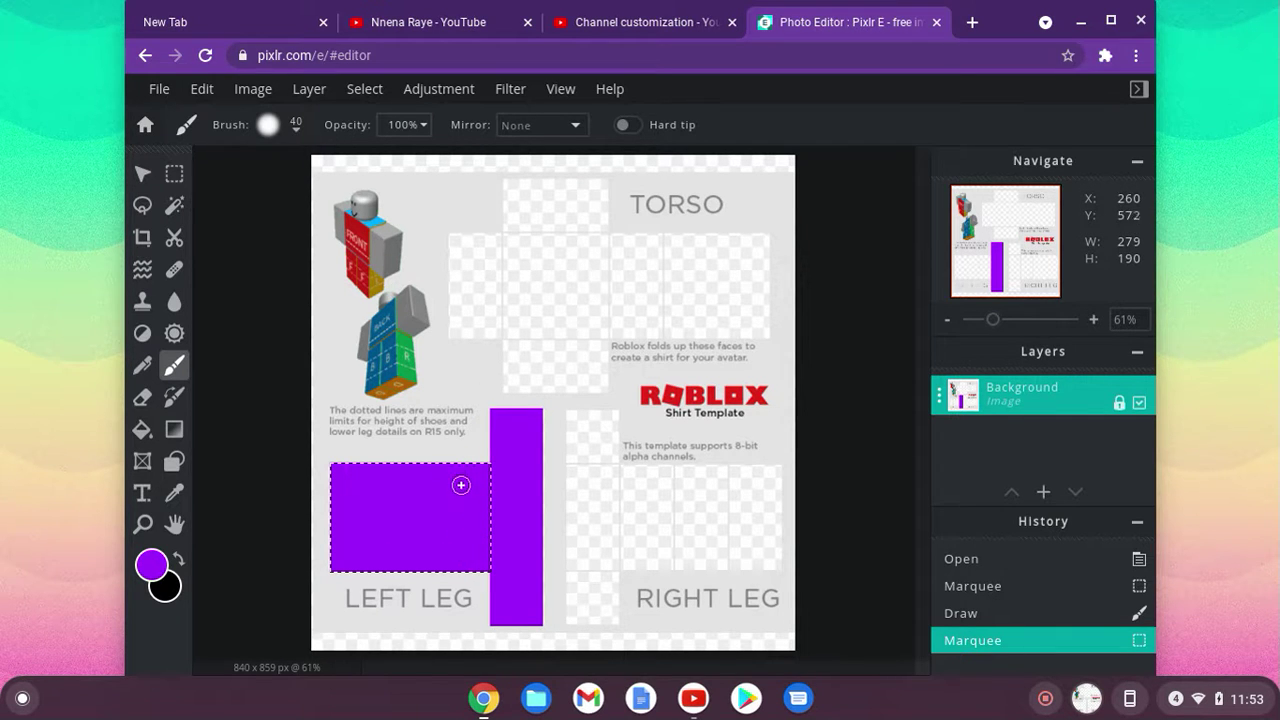
# Step: Move the selection onto the right leg's row of three panels and brush it purple
pyautogui.press('m')
pyautogui.moveTo(441, 499); pyautogui.dragTo(731, 500)
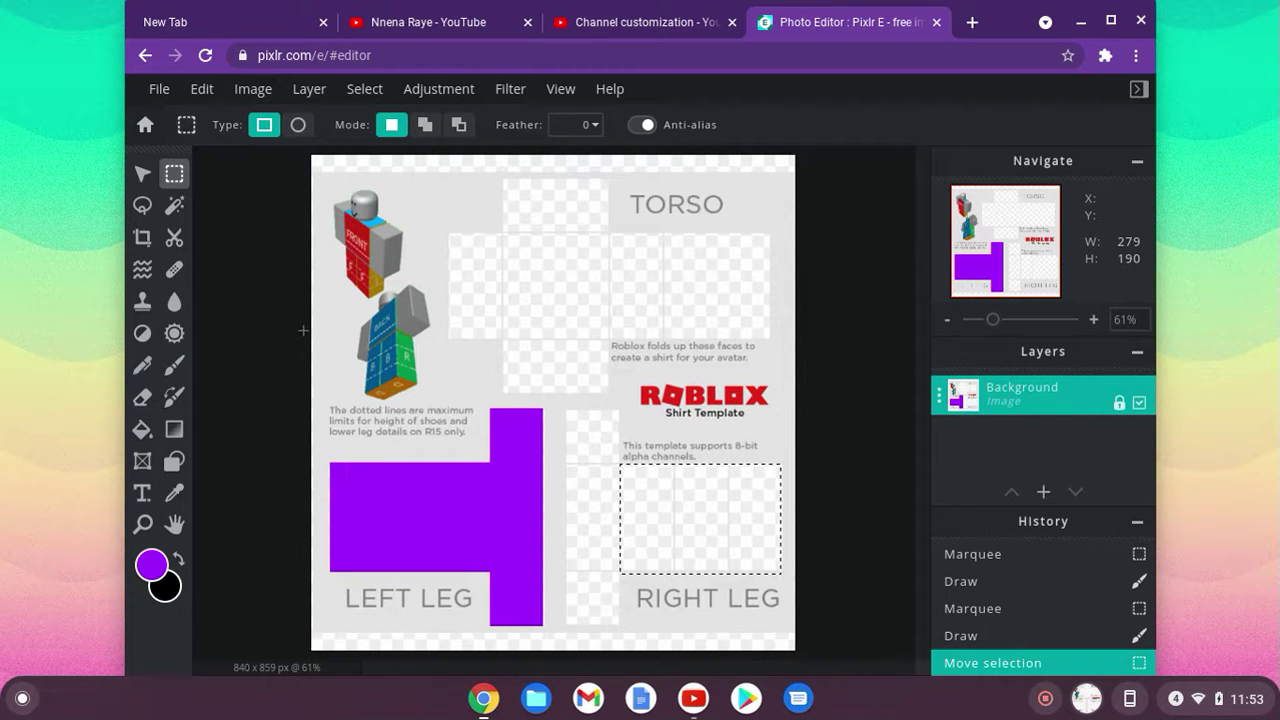
pyautogui.press('b')
pyautogui.moveTo(616, 454)
pyautogui.mouseDown()
pyautogui.moveTo(642, 490)
pyautogui.moveTo(642, 625)
pyautogui.moveTo(633, 431)
pyautogui.moveTo(632, 531)
pyautogui.moveTo(643, 431)
pyautogui.moveTo(609, 403)
pyautogui.mouseUp()
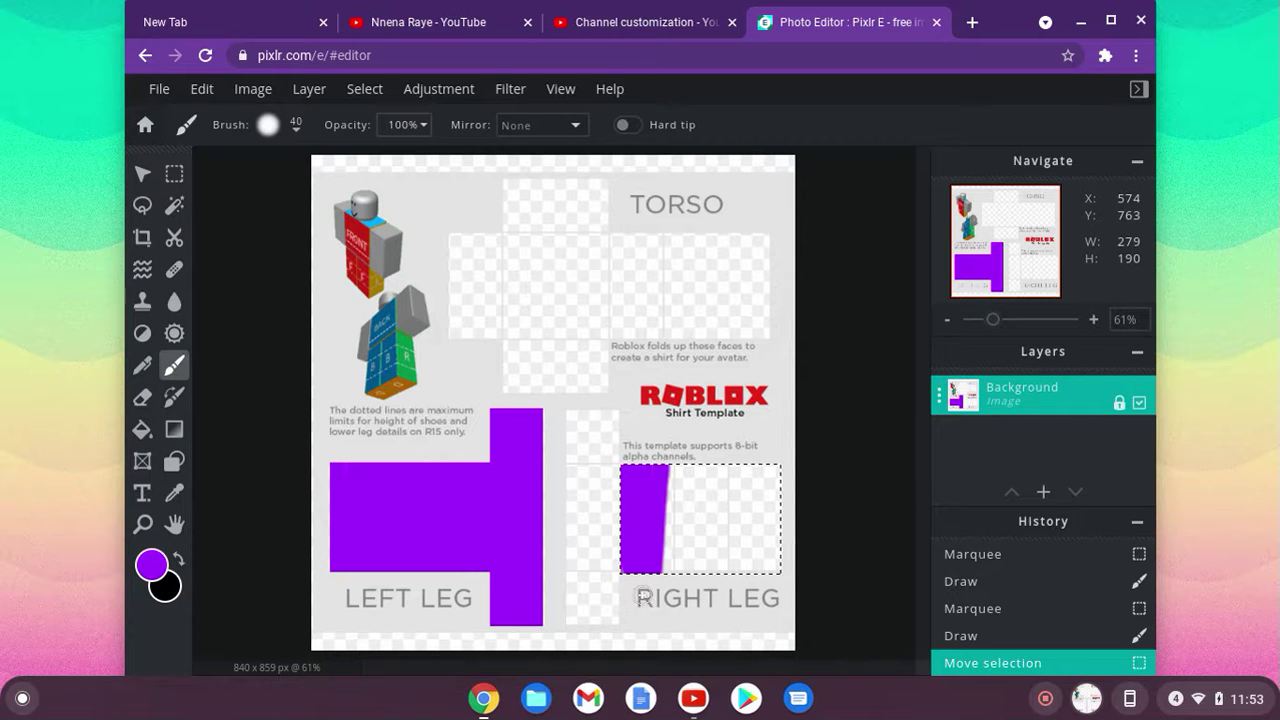
pyautogui.moveTo(653, 603)
pyautogui.mouseDown()
pyautogui.moveTo(663, 372)
pyautogui.moveTo(655, 603)
pyautogui.moveTo(668, 506)
pyautogui.moveTo(718, 415)
pyautogui.moveTo(710, 540)
pyautogui.moveTo(680, 466)
pyautogui.moveTo(692, 378)
pyautogui.mouseUp()
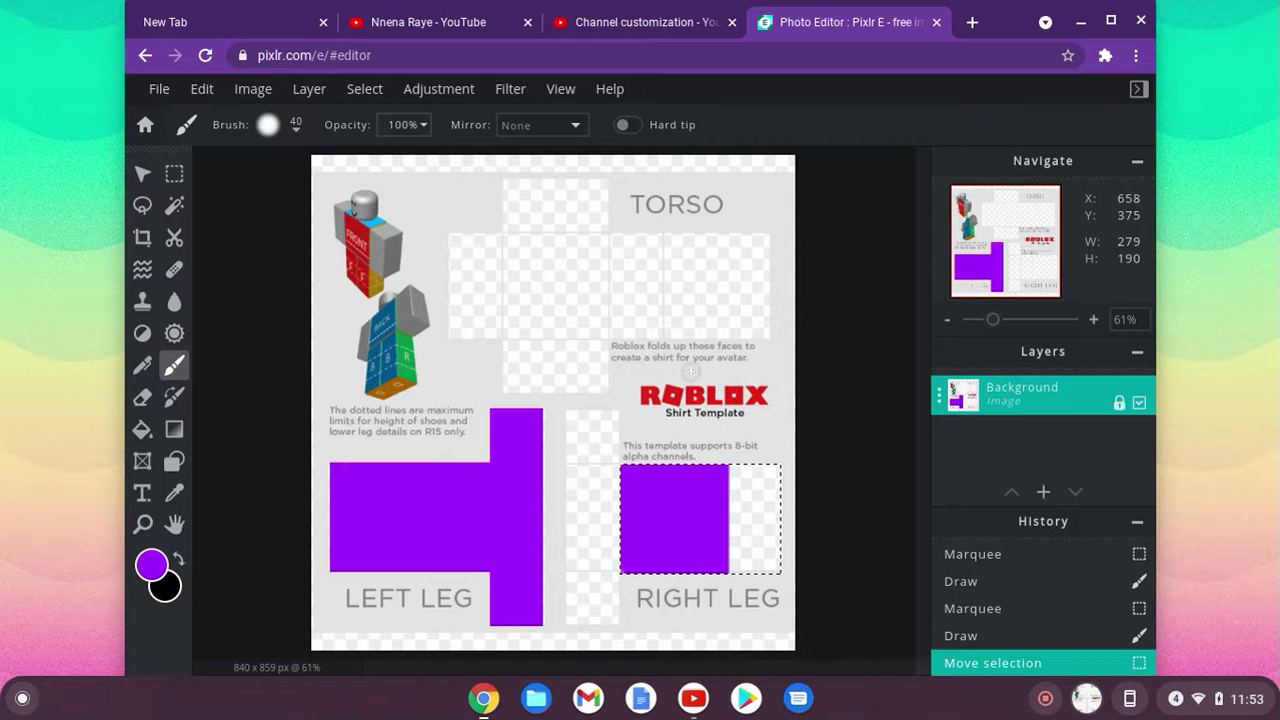
pyautogui.moveTo(706, 562)
pyautogui.mouseDown()
pyautogui.moveTo(741, 615)
pyautogui.moveTo(745, 470)
pyautogui.moveTo(766, 447)
pyautogui.moveTo(749, 555)
pyautogui.moveTo(774, 526)
pyautogui.moveTo(773, 599)
pyautogui.mouseUp()
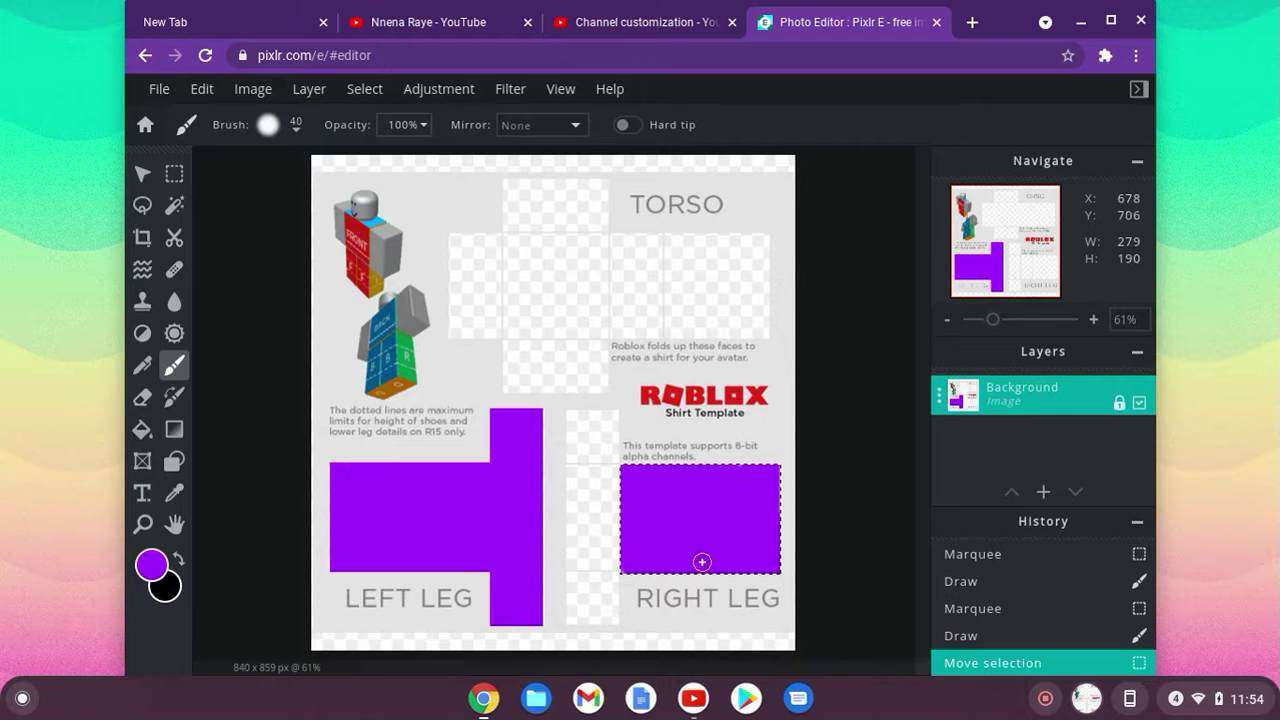
pyautogui.moveTo(700, 491); pyautogui.dragTo(690, 489)
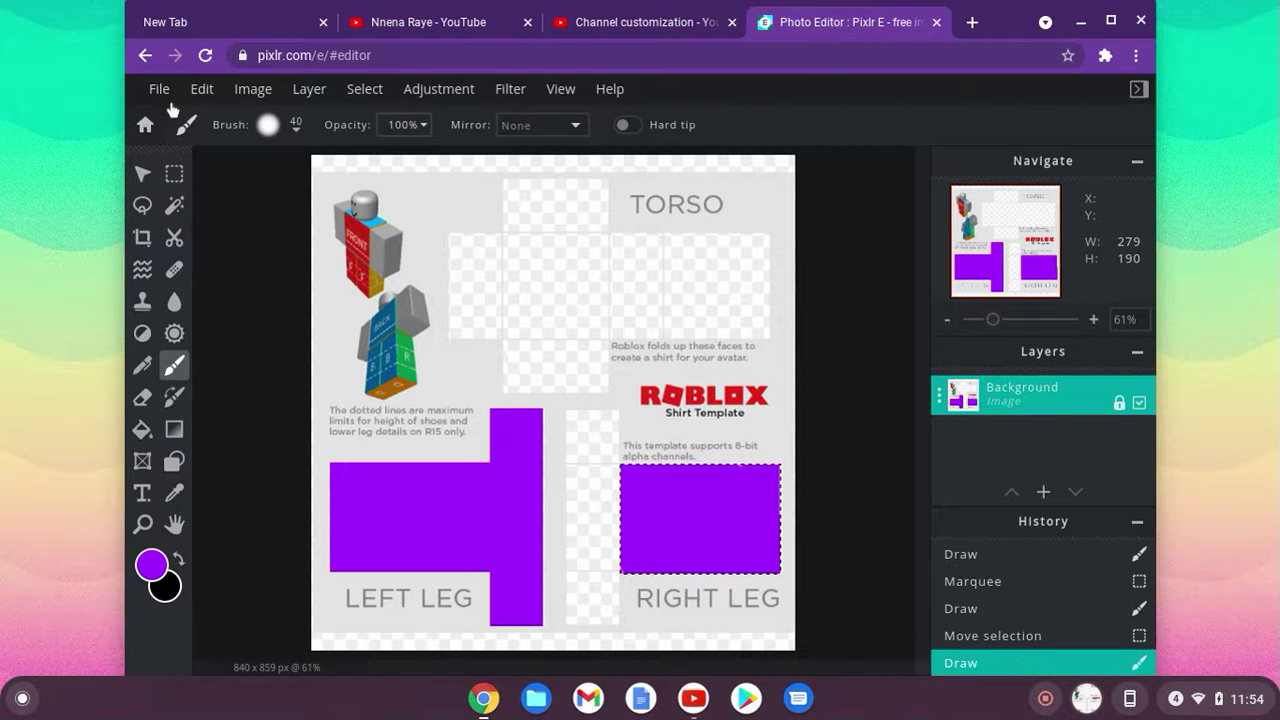
# Step: Select the right leg's tall strip, about 97 × 374 px, and brush a purple stroke down it
pyautogui.click(174, 173)
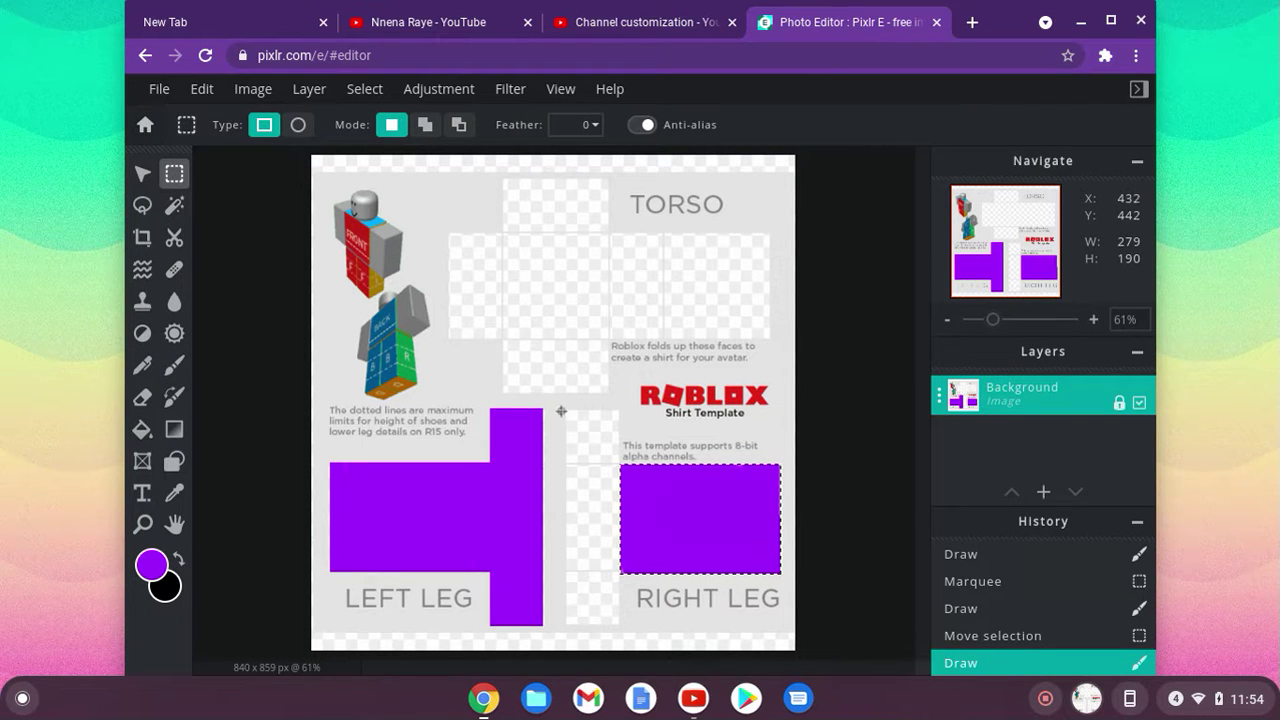
pyautogui.moveTo(565, 411)
pyautogui.mouseDown()
pyautogui.moveTo(594, 457)
pyautogui.moveTo(630, 614)
pyautogui.moveTo(621, 626)
pyautogui.mouseUp()
pyautogui.press('b')
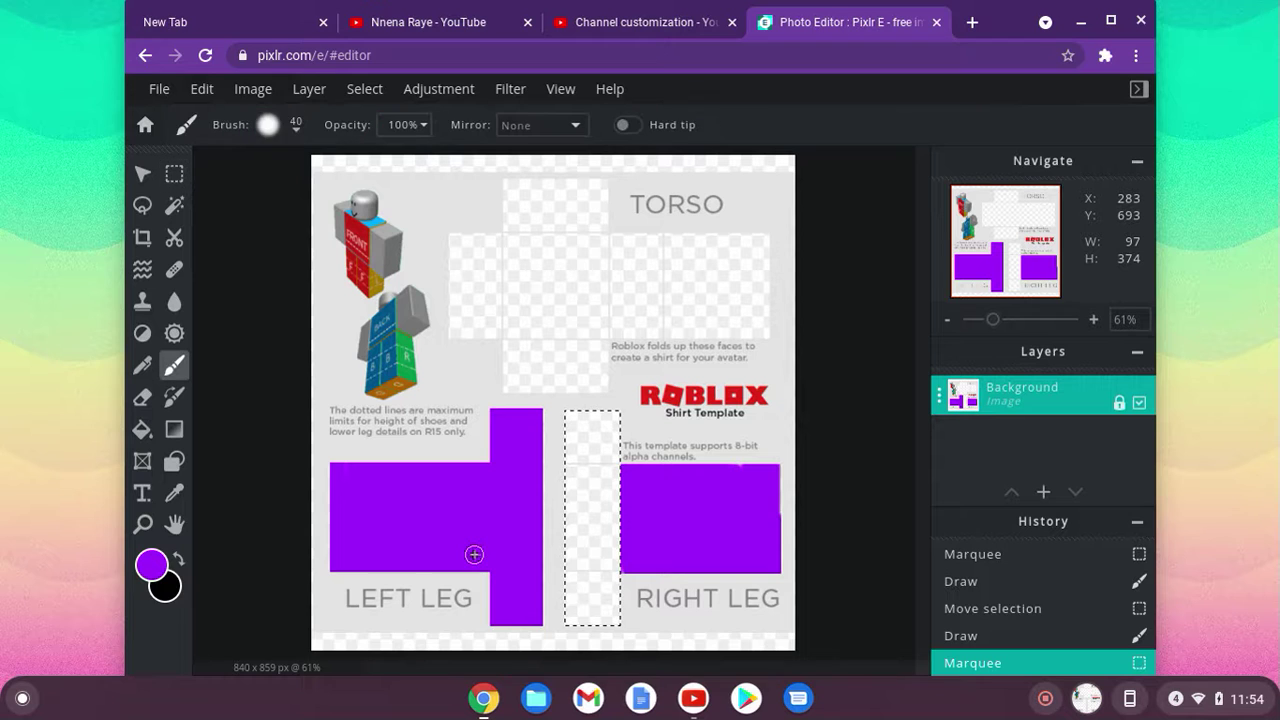
pyautogui.moveTo(598, 511)
pyautogui.mouseDown()
pyautogui.moveTo(606, 580)
pyautogui.moveTo(597, 497)
pyautogui.mouseUp()
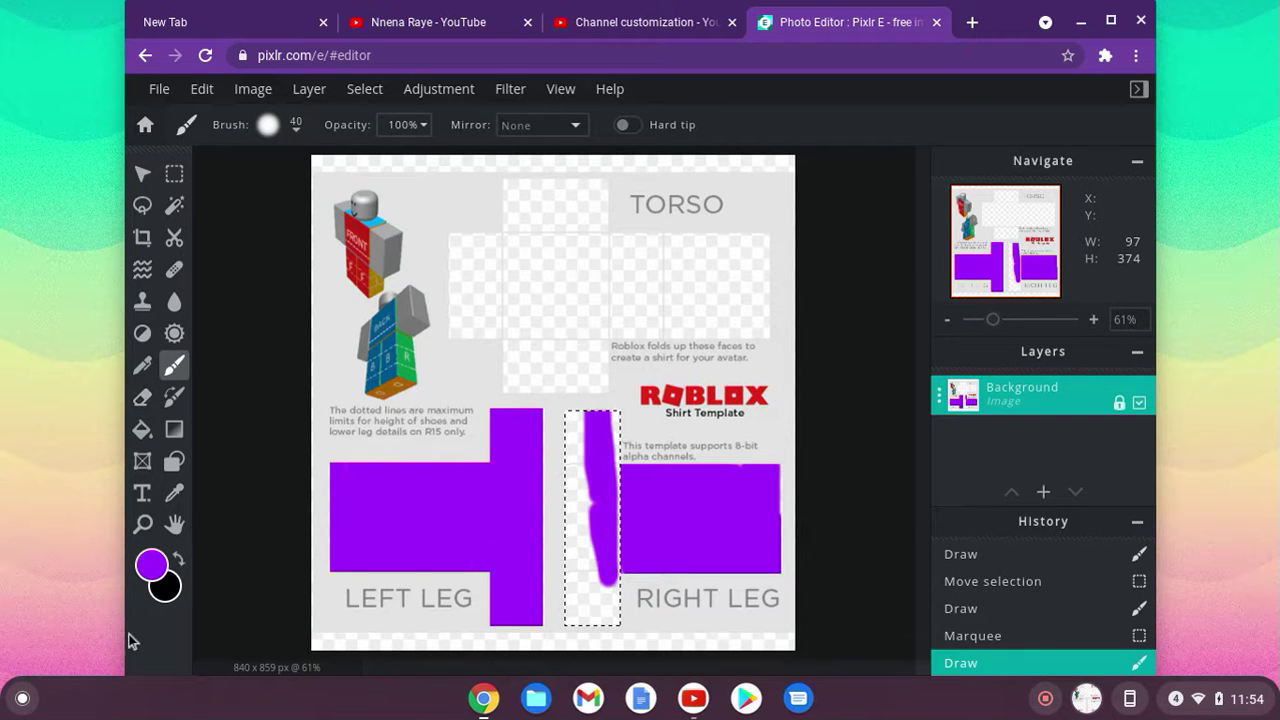
# Step: Switch to the blank New Tab page and write the note "i just remembered" in its address bar
pyautogui.click(203, 24)
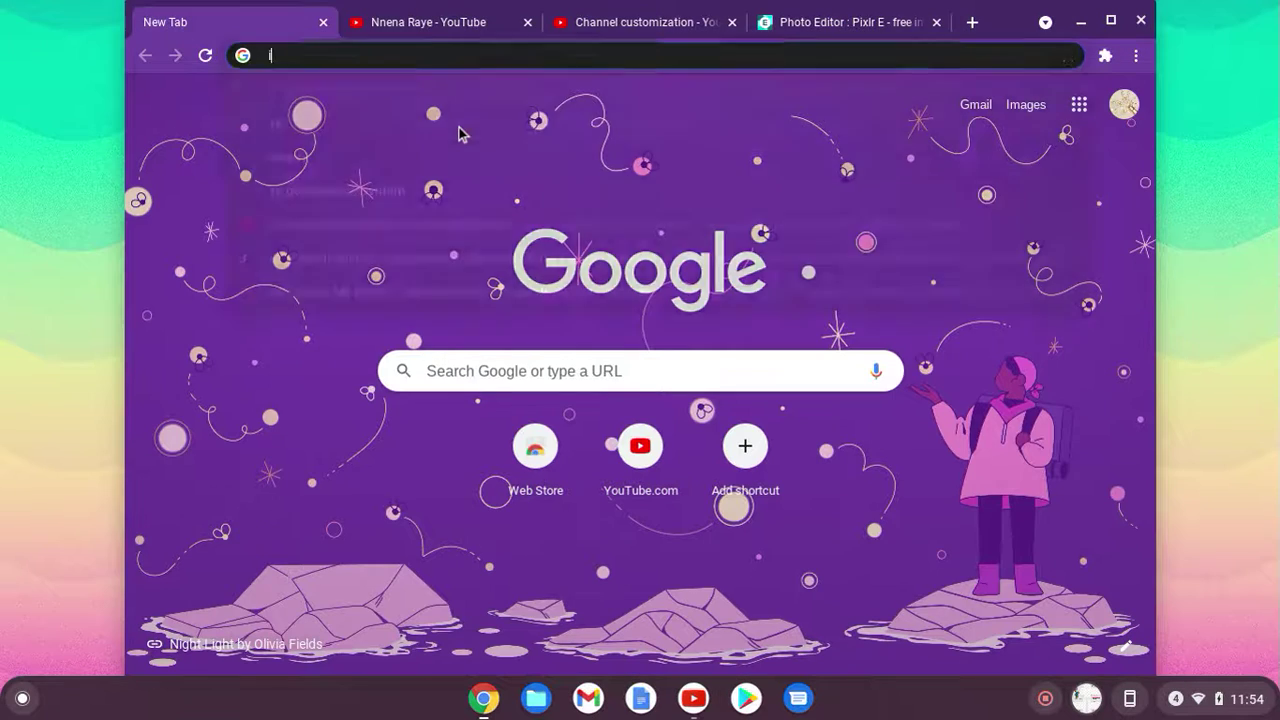
pyautogui.write('i jud')
pyautogui.press('BackSpace')
pyautogui.write('s')
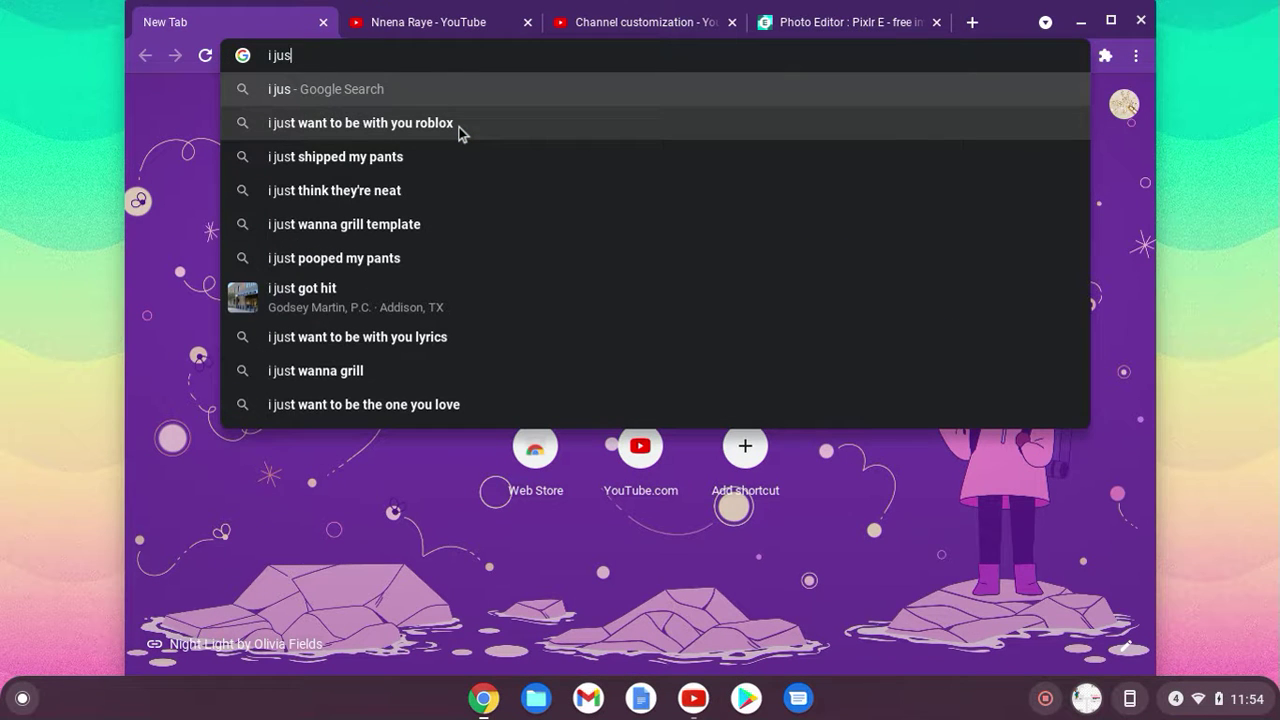
pyautogui.write('t reme')
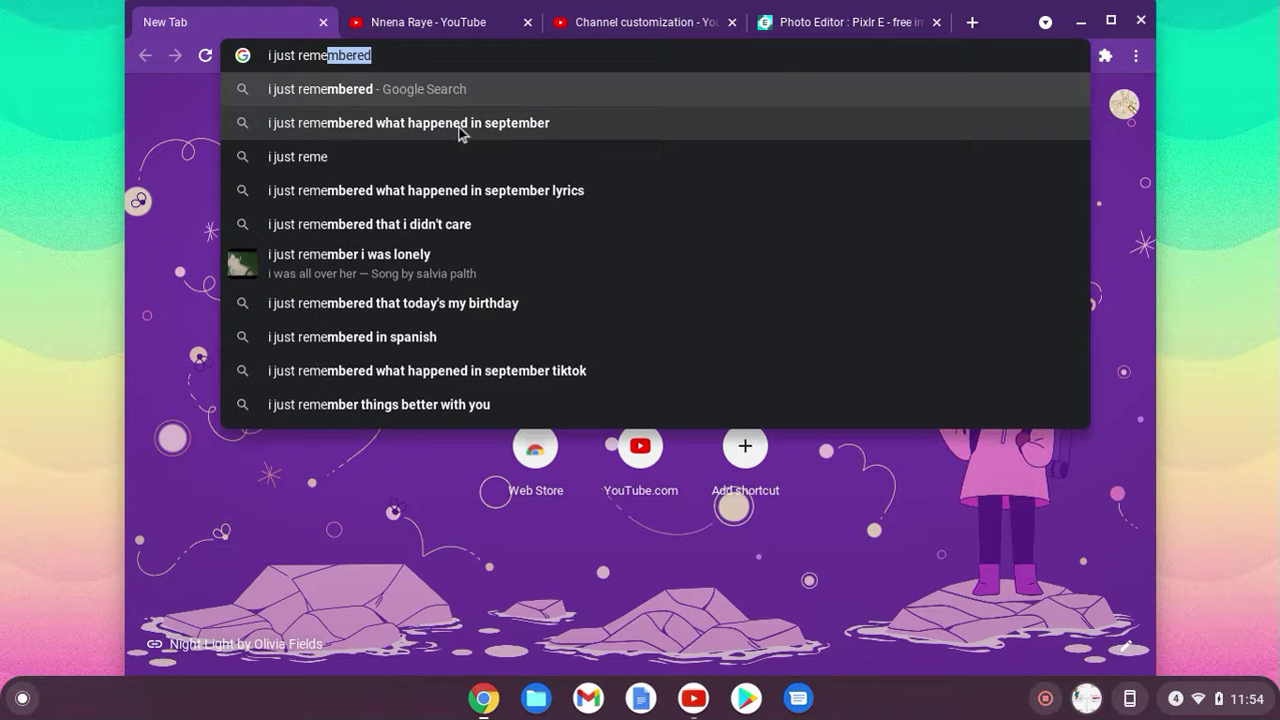
pyautogui.write('mbered')
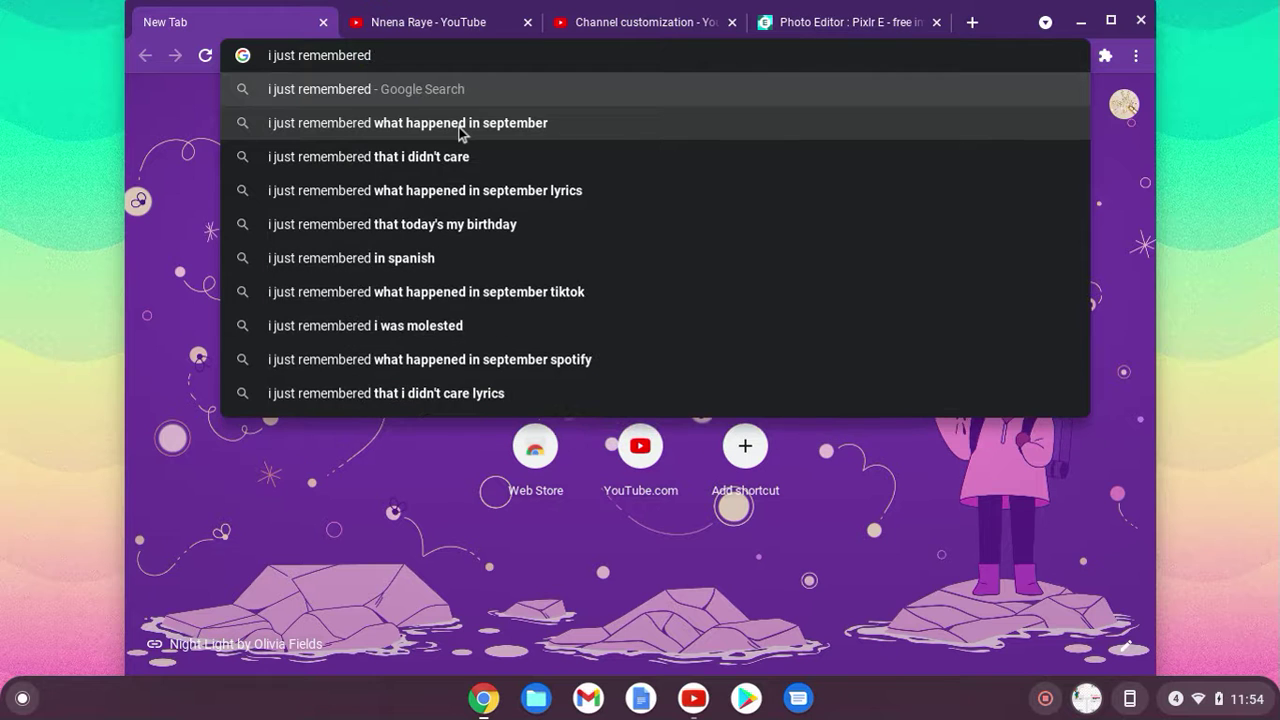
# Step: Erase the whole note from the address bar
pyautogui.press('BackSpace')
pyautogui.press('BackSpace')
pyautogui.press('BackSpace')
pyautogui.press('BackSpace')
pyautogui.press('BackSpace')
pyautogui.press('BackSpace')
pyautogui.press('BackSpace')
pyautogui.press('BackSpace')
pyautogui.press('BackSpace')
pyautogui.press('BackSpace')
pyautogui.press('BackSpace')
pyautogui.press('BackSpace')
pyautogui.press('BackSpace')
pyautogui.press('BackSpace')
pyautogui.press('BackSpace')
pyautogui.press('BackSpace')
pyautogui.press('BackSpace')
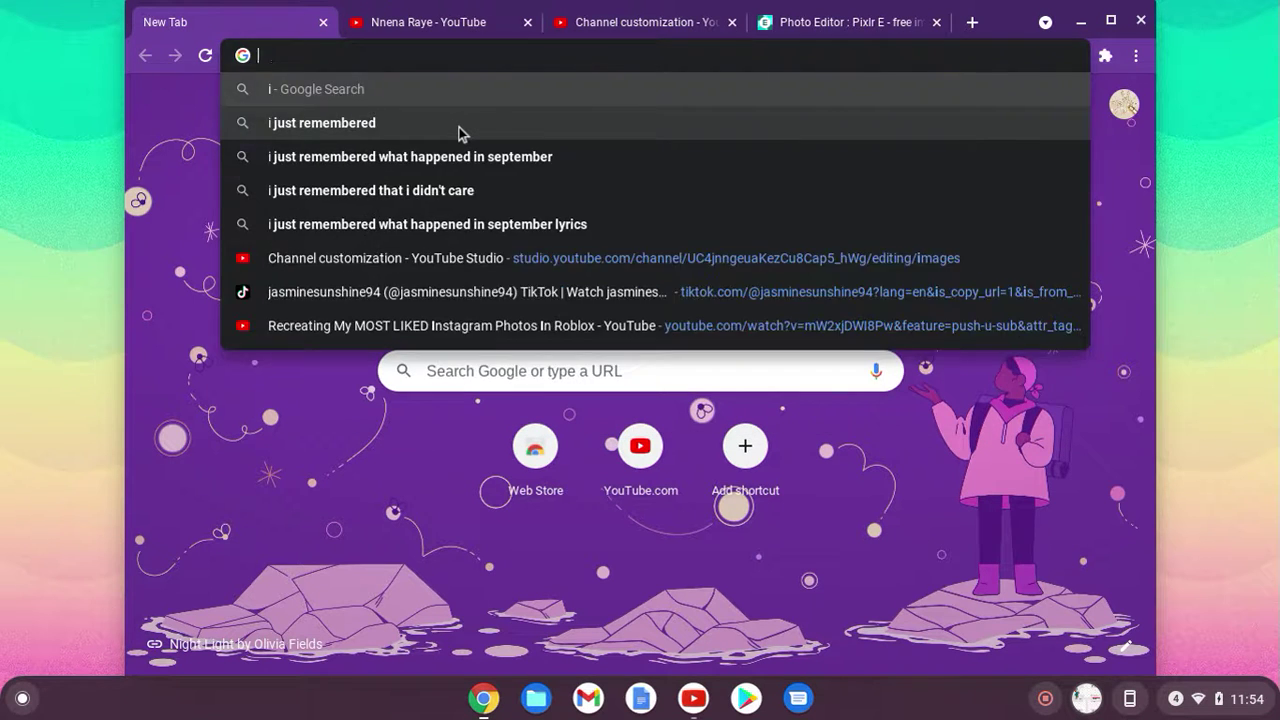
# Step: Return to Pixlr E, set the background colour to pink #FB94F6 and swap it with the purple foreground colour
pyautogui.click(868, 19)
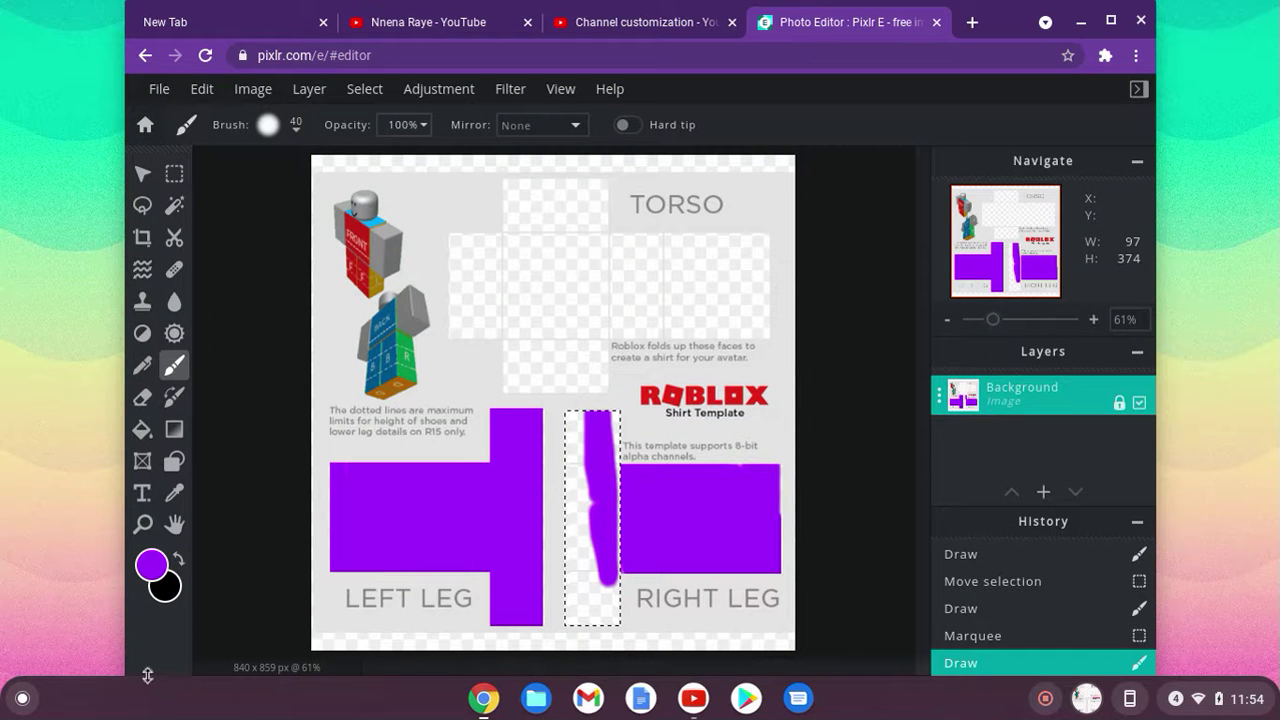
pyautogui.click(167, 595)
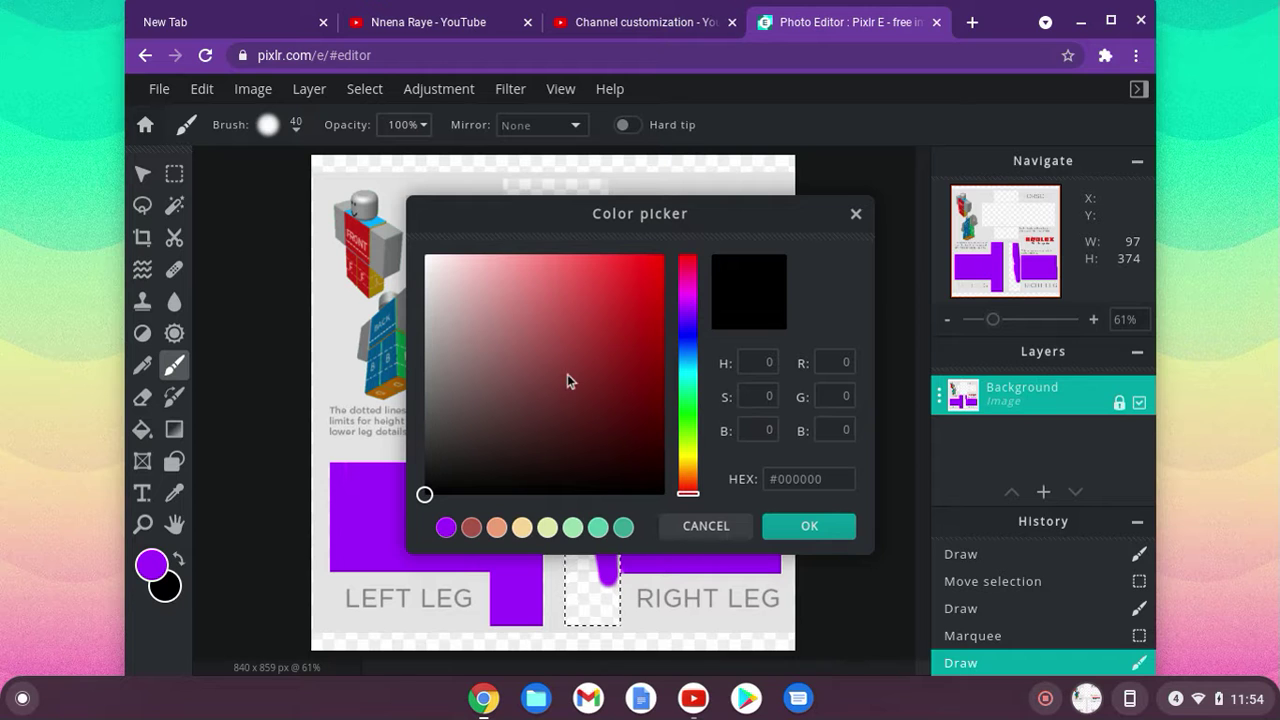
pyautogui.click(686, 463)
pyautogui.moveTo(686, 463); pyautogui.dragTo(709, 297)
pyautogui.moveTo(517, 380); pyautogui.dragTo(523, 260)
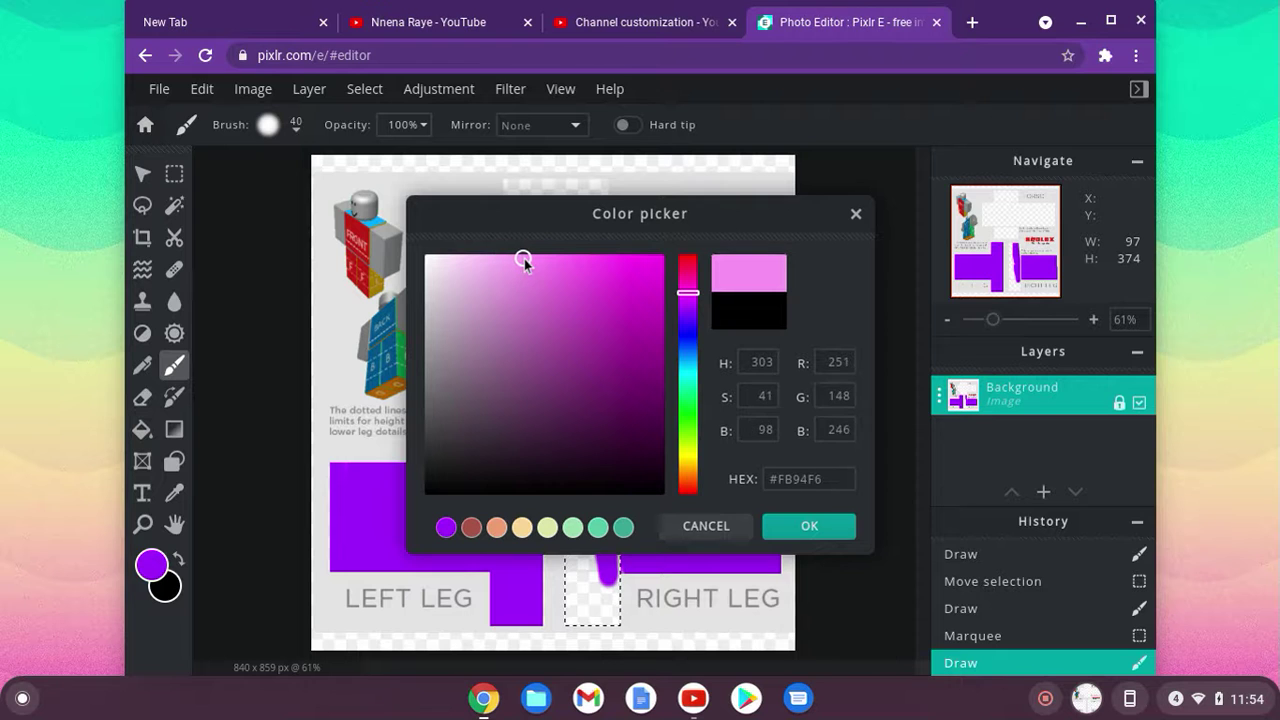
pyautogui.click(845, 537)
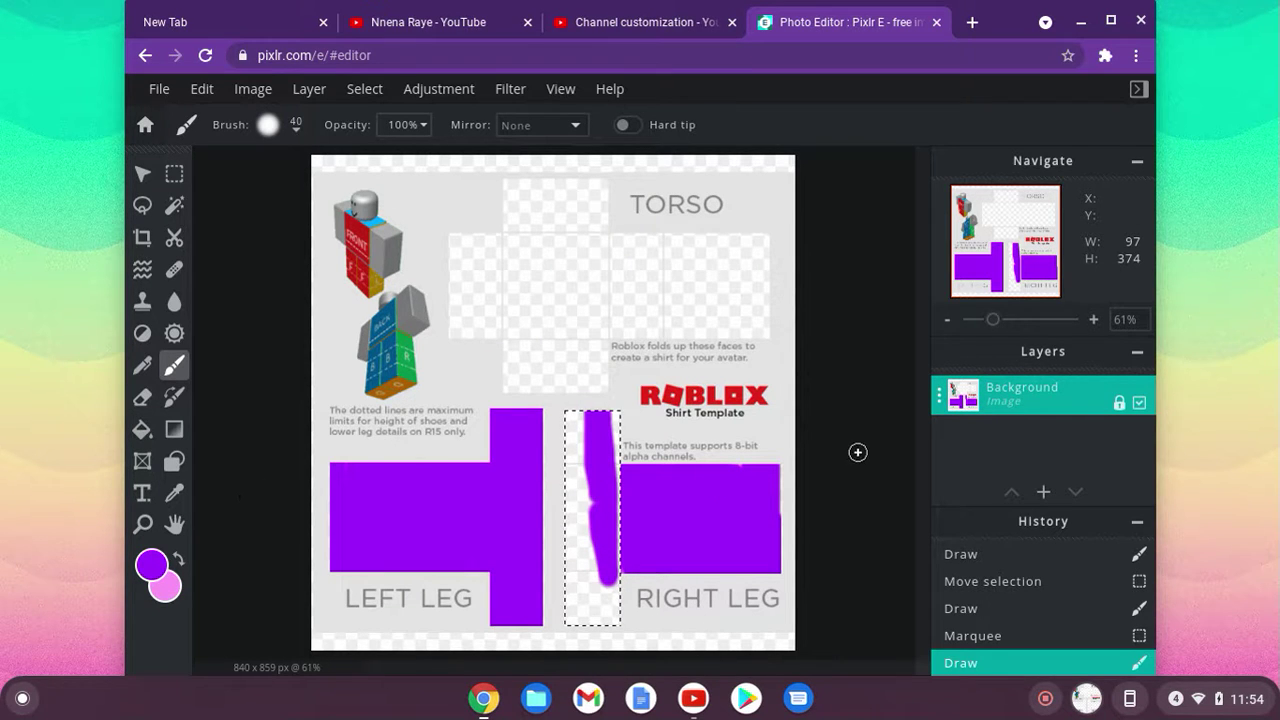
pyautogui.press('x')
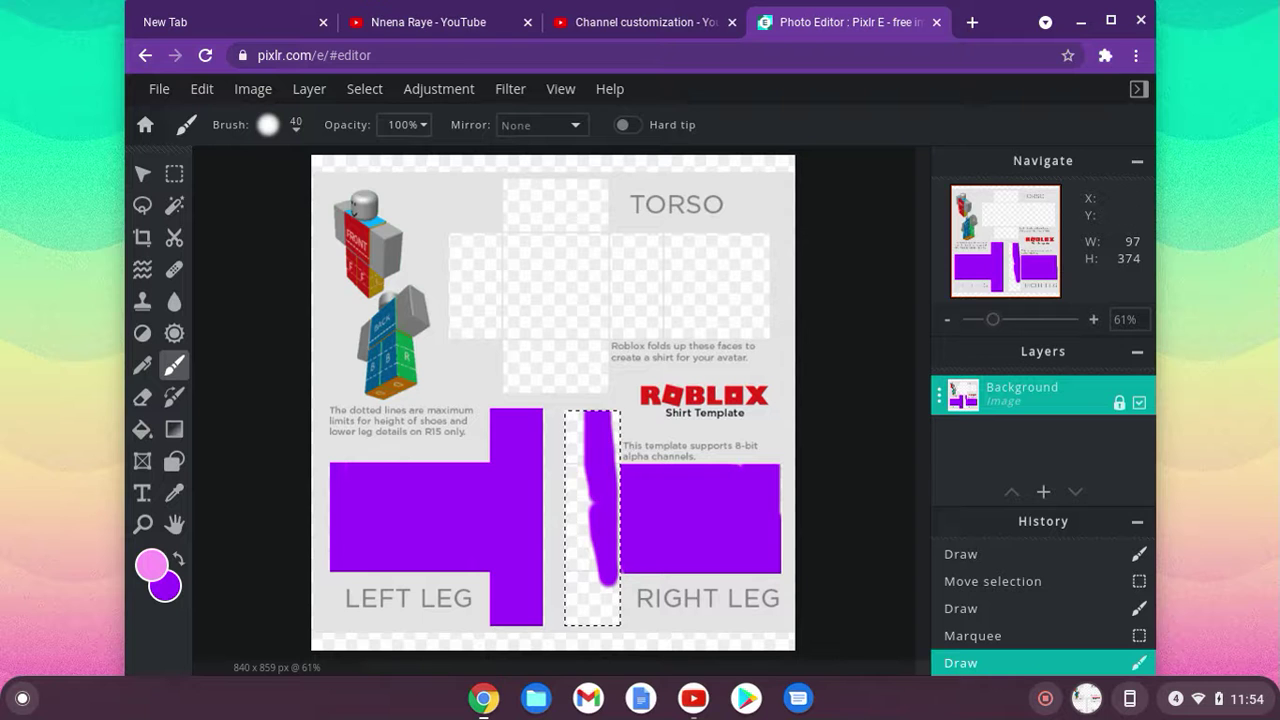
# Step: Write "lol" in the New Tab page's address bar, erase it and return to Pixlr E
pyautogui.click(205, 22)
pyautogui.write('lol')
pyautogui.press('BackSpace')
pyautogui.press('BackSpace')
pyautogui.press('BackSpace')
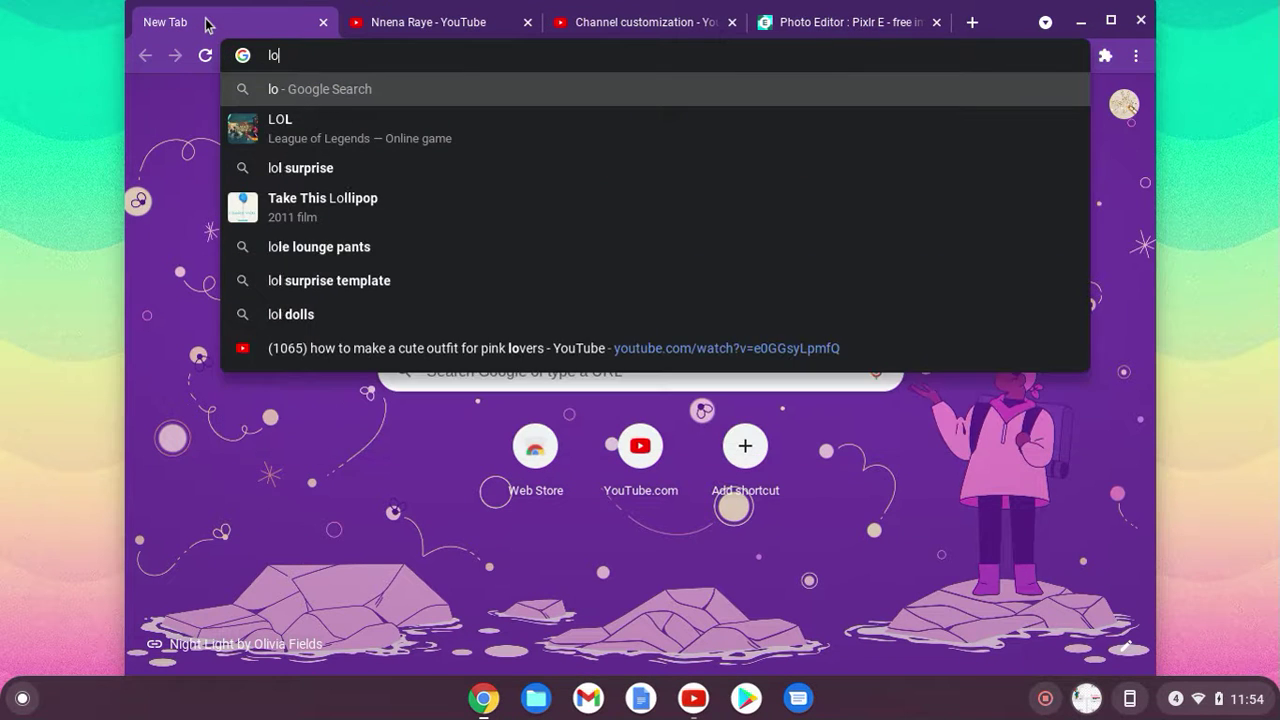
pyautogui.click(865, 14)
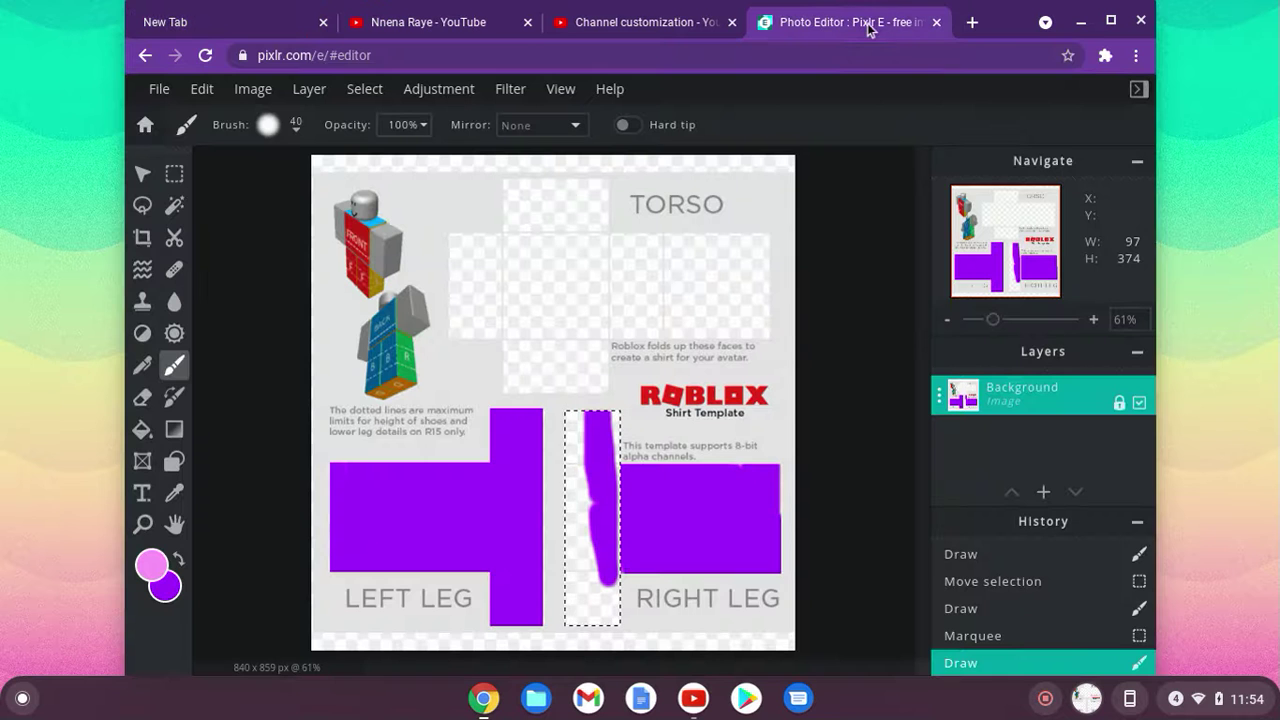
# Step: Brush pink over the whole selected tall strip of the right leg
pyautogui.moveTo(605, 462)
pyautogui.mouseDown()
pyautogui.moveTo(595, 676)
pyautogui.moveTo(623, 285)
pyautogui.moveTo(611, 593)
pyautogui.moveTo(575, 605)
pyautogui.mouseUp()
pyautogui.moveTo(615, 290)
pyautogui.mouseDown()
pyautogui.moveTo(585, 560)
pyautogui.moveTo(644, 428)
pyautogui.mouseUp()
pyautogui.moveTo(604, 478); pyautogui.dragTo(561, 634)
pyautogui.click(590, 620)
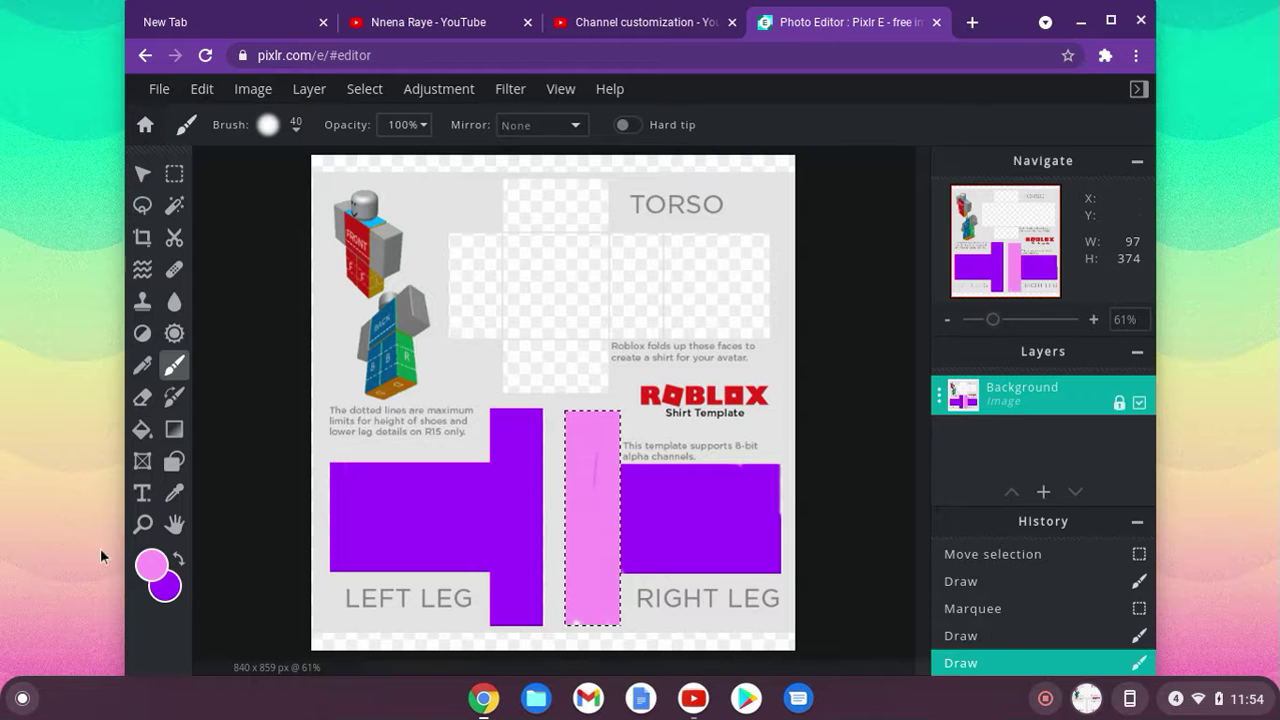
# Step: Change the foreground colour to the more purplish pink #E682F5
pyautogui.click(145, 566)
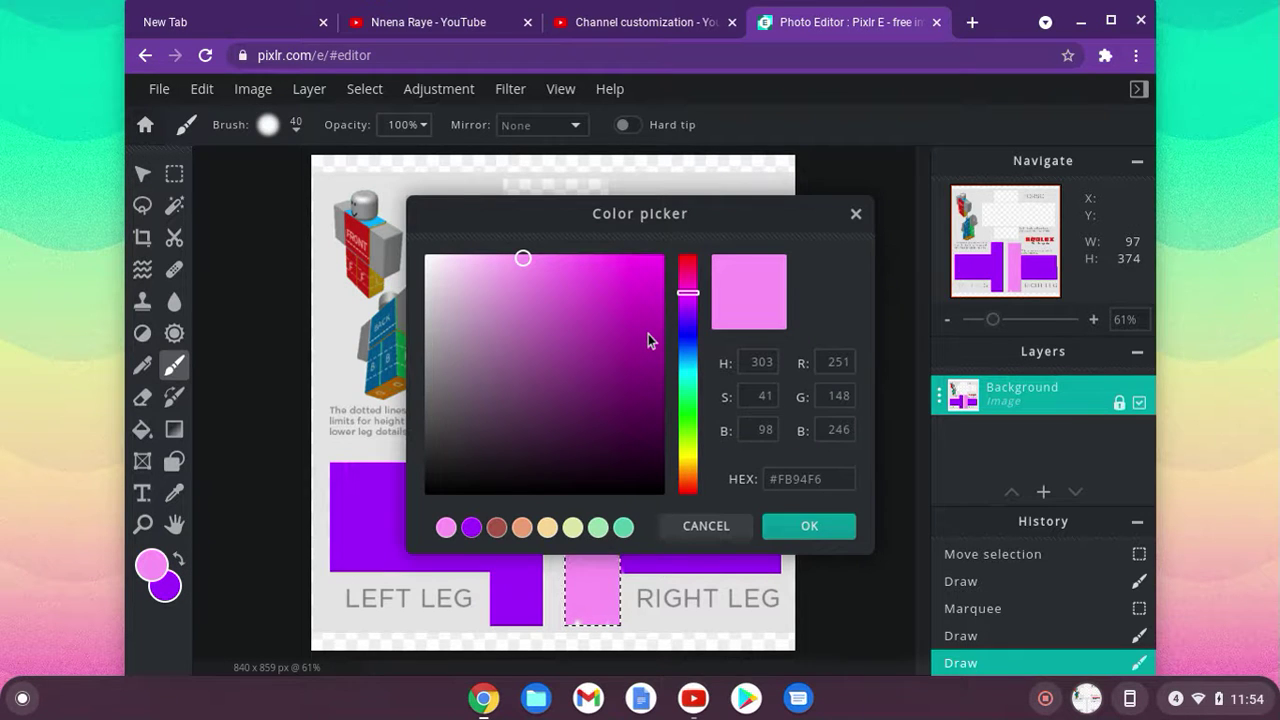
pyautogui.click(543, 291)
pyautogui.moveTo(543, 291); pyautogui.dragTo(587, 268)
pyautogui.moveTo(686, 298); pyautogui.dragTo(687, 307)
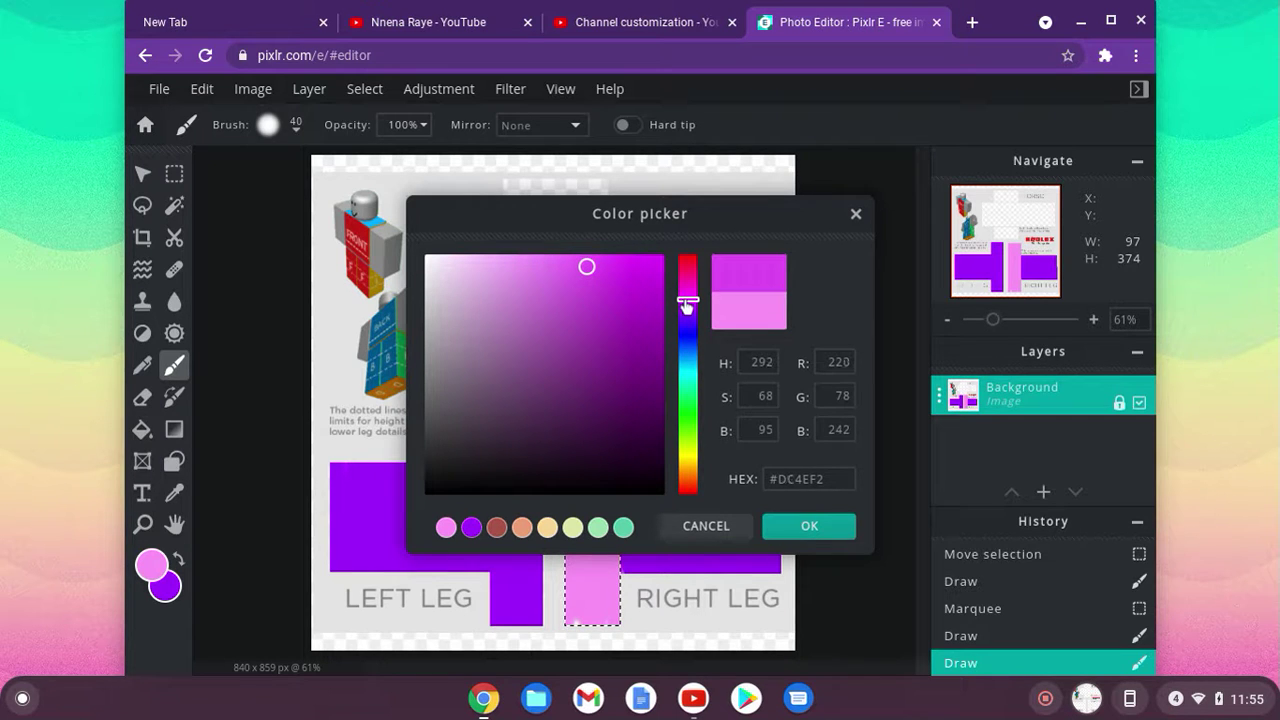
pyautogui.moveTo(572, 268); pyautogui.dragTo(537, 264)
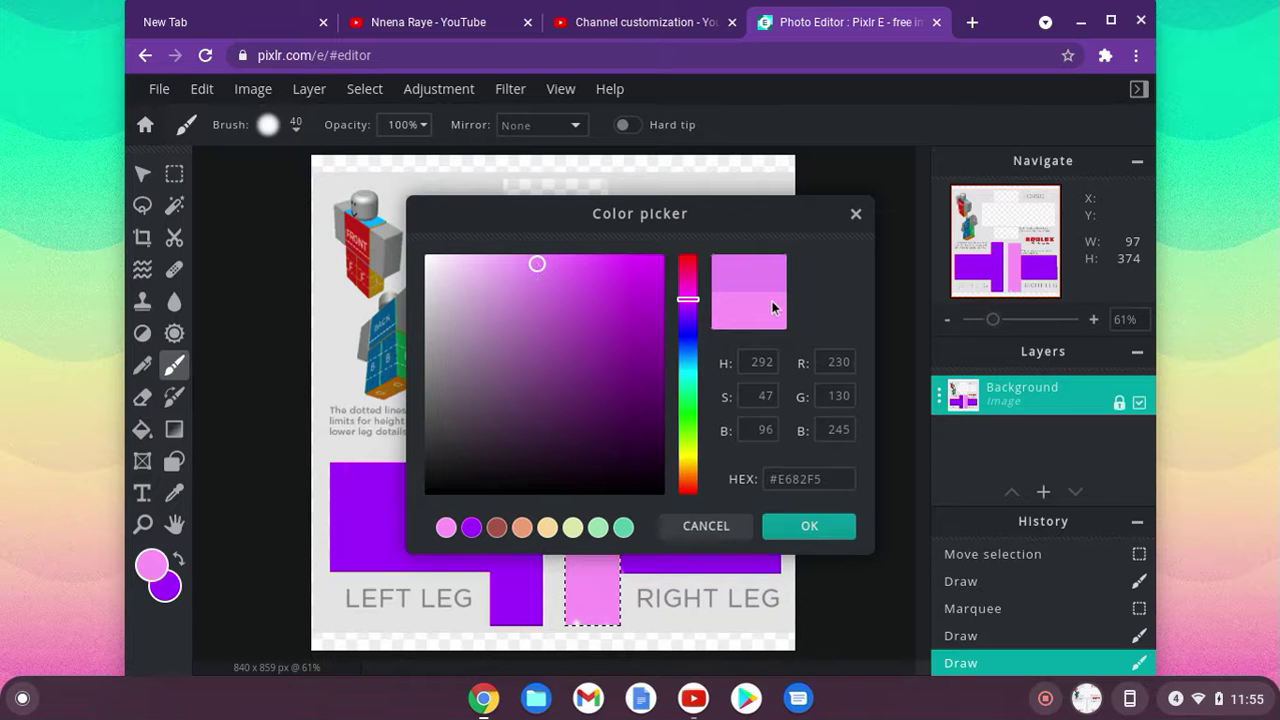
pyautogui.click(779, 527)
# Step: Repaint the right leg's selected tall strip completely with the new pink
pyautogui.moveTo(580, 495)
pyautogui.mouseDown()
pyautogui.moveTo(605, 425)
pyautogui.moveTo(605, 615)
pyautogui.mouseUp()
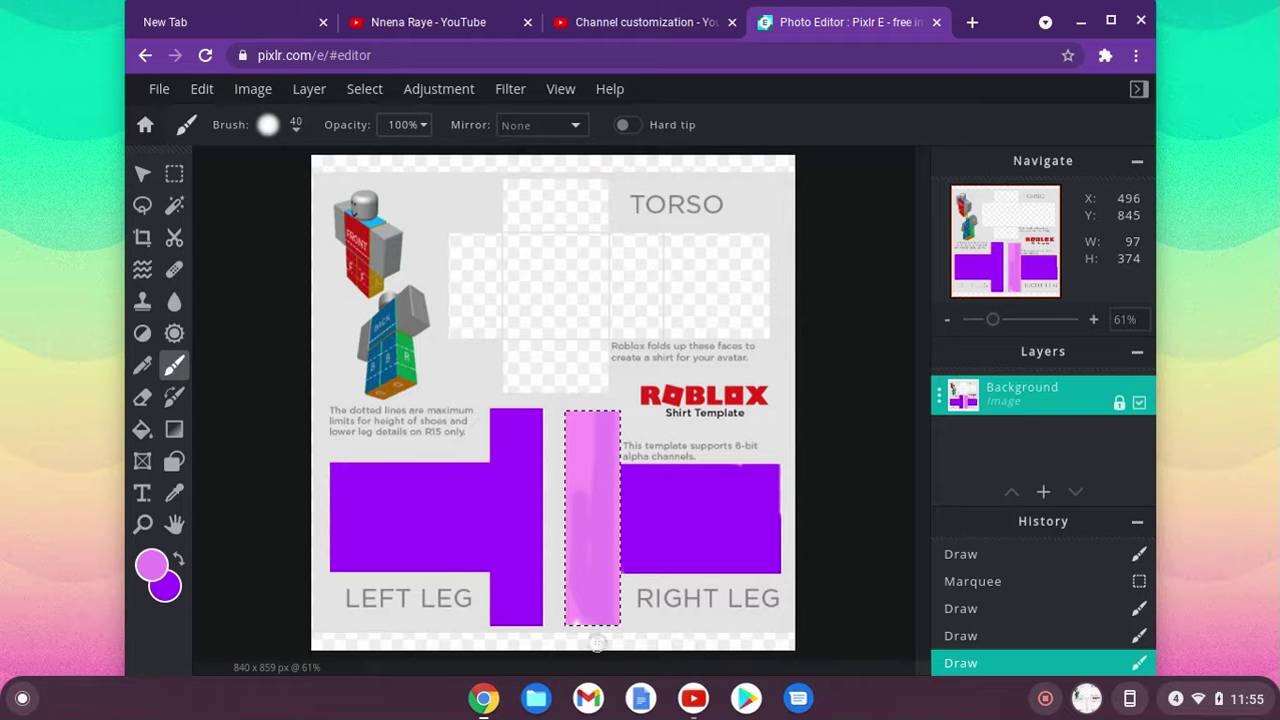
pyautogui.moveTo(591, 412)
pyautogui.mouseDown()
pyautogui.moveTo(584, 470)
pyautogui.moveTo(565, 468)
pyautogui.moveTo(558, 554)
pyautogui.mouseUp()
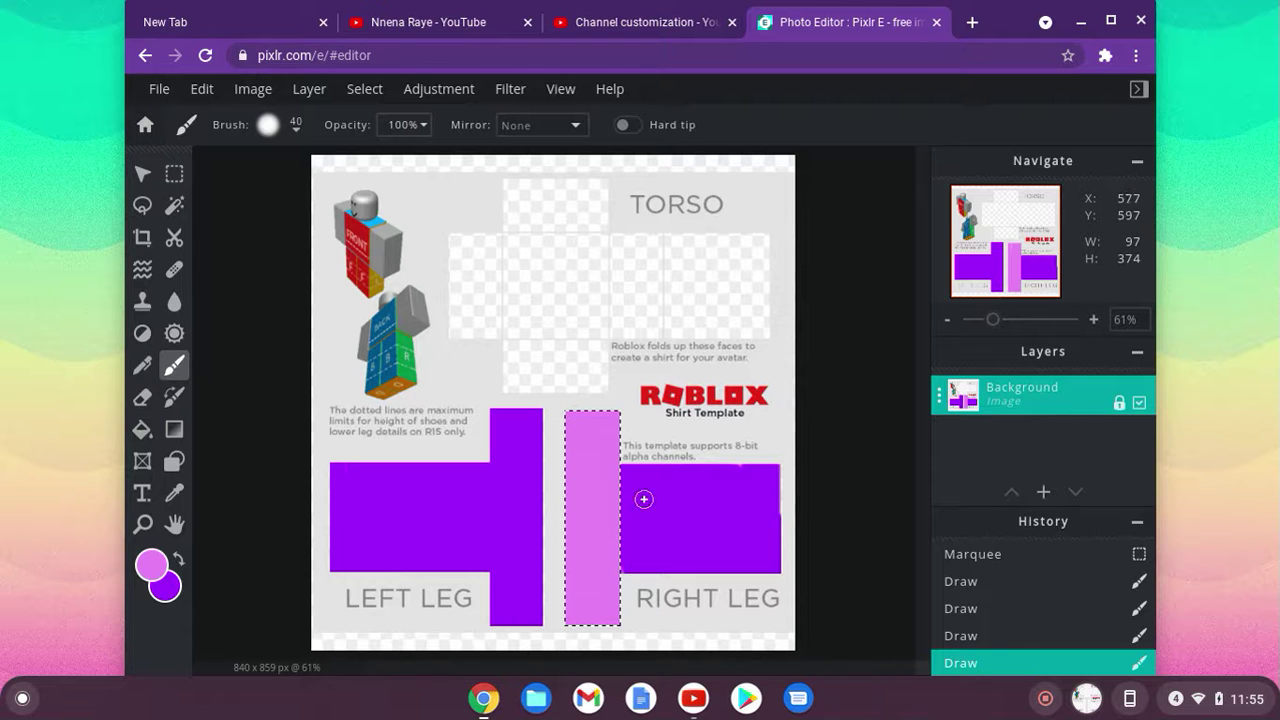
pyautogui.moveTo(617, 601); pyautogui.dragTo(612, 575)
# Step: Dismiss the ad banner and select the right leg's row of three panels, about 282 × 193 px, with the Marquee
pyautogui.click(174, 174)
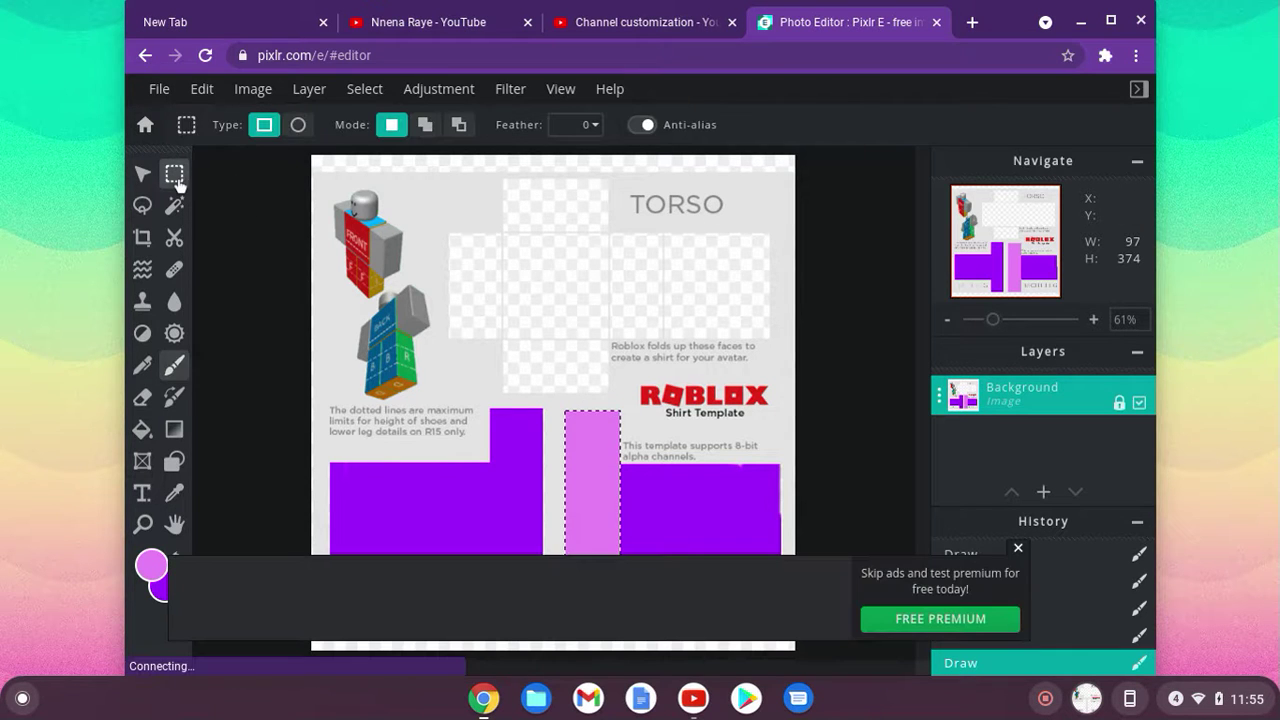
pyautogui.click(1018, 548)
pyautogui.moveTo(614, 463); pyautogui.dragTo(443, 336)
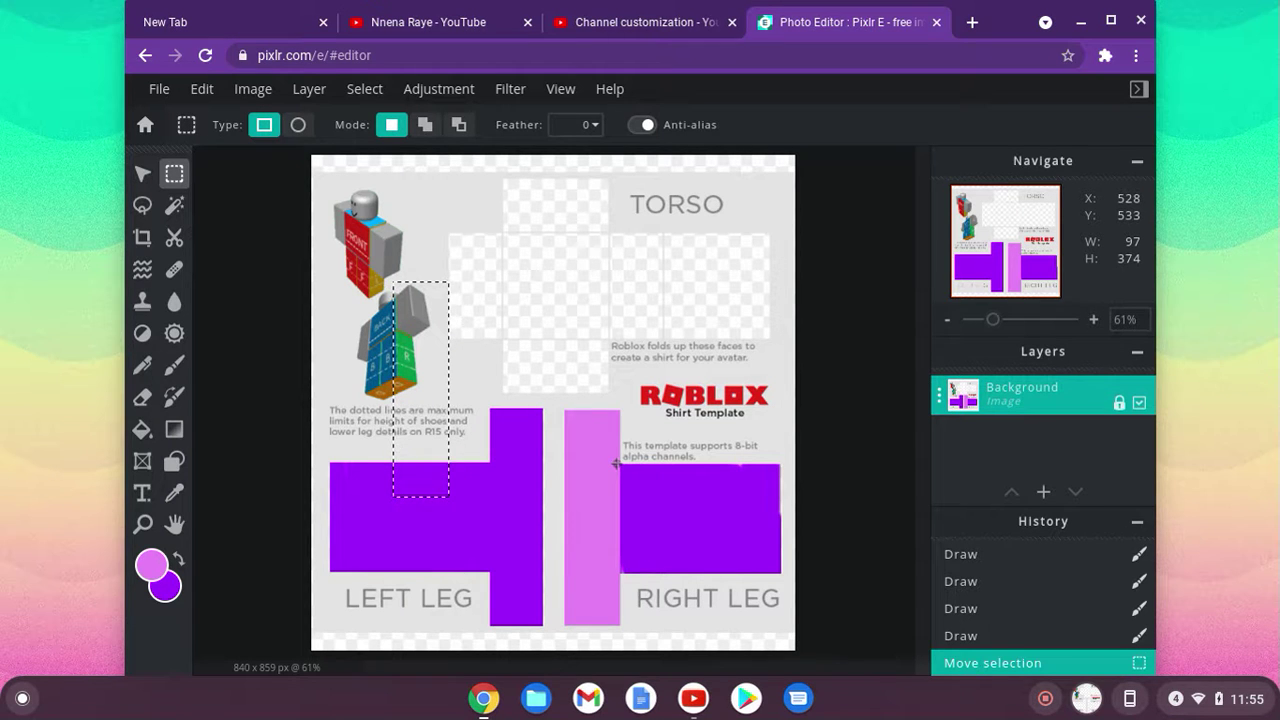
pyautogui.moveTo(621, 463); pyautogui.dragTo(782, 573)
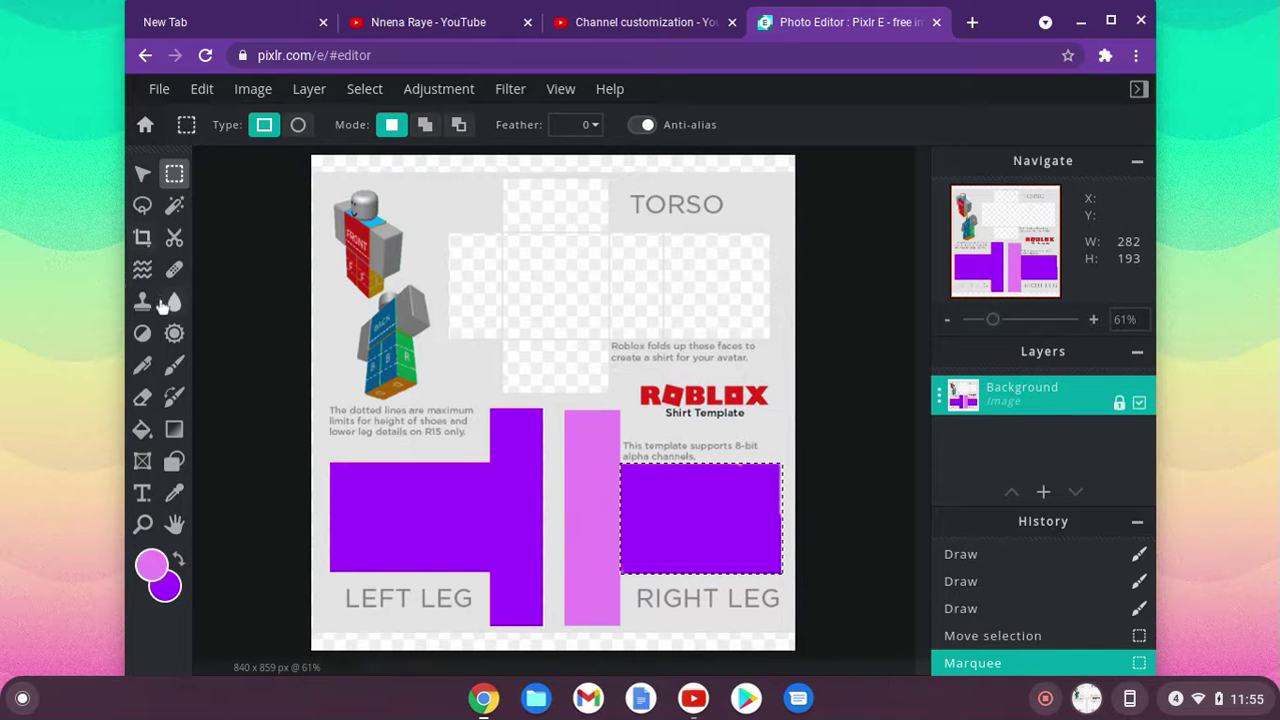
# Step: Brush the selected row of three right-leg panels completely pink
pyautogui.press('b')
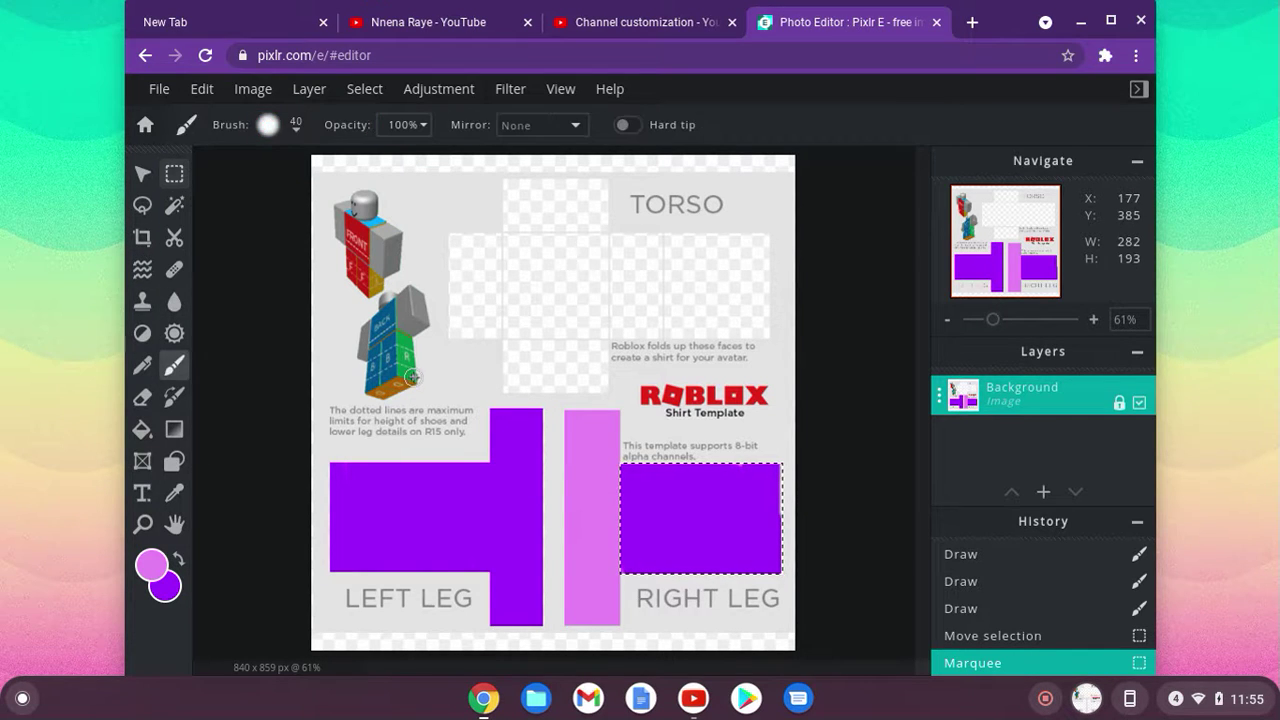
pyautogui.moveTo(734, 474)
pyautogui.mouseDown()
pyautogui.moveTo(735, 511)
pyautogui.moveTo(772, 430)
pyautogui.moveTo(774, 688)
pyautogui.moveTo(780, 446)
pyautogui.moveTo(763, 631)
pyautogui.moveTo(781, 365)
pyautogui.moveTo(748, 570)
pyautogui.moveTo(765, 627)
pyautogui.moveTo(760, 406)
pyautogui.moveTo(742, 513)
pyautogui.moveTo(760, 562)
pyautogui.moveTo(752, 578)
pyautogui.moveTo(742, 448)
pyautogui.moveTo(727, 504)
pyautogui.mouseUp()
pyautogui.moveTo(747, 457)
pyautogui.mouseDown()
pyautogui.moveTo(720, 575)
pyautogui.moveTo(700, 450)
pyautogui.moveTo(694, 509)
pyautogui.mouseUp()
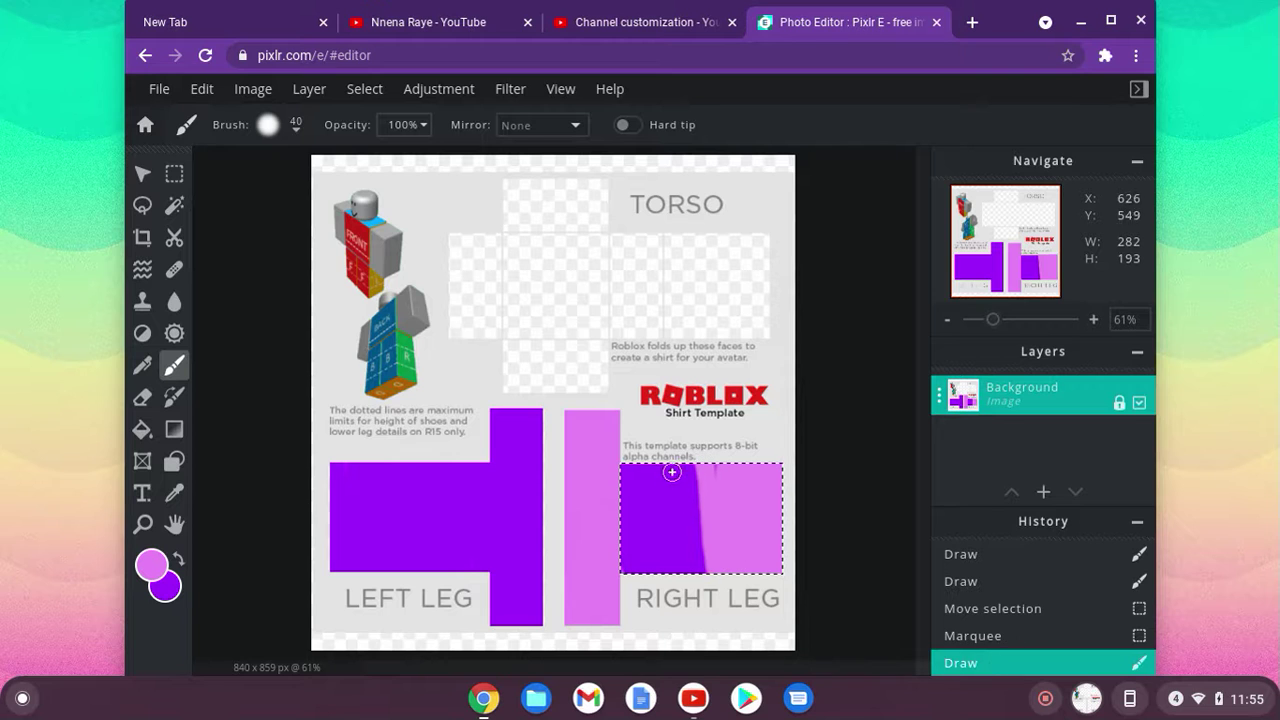
pyautogui.moveTo(670, 466)
pyautogui.mouseDown()
pyautogui.moveTo(658, 610)
pyautogui.moveTo(695, 515)
pyautogui.moveTo(708, 586)
pyautogui.mouseUp()
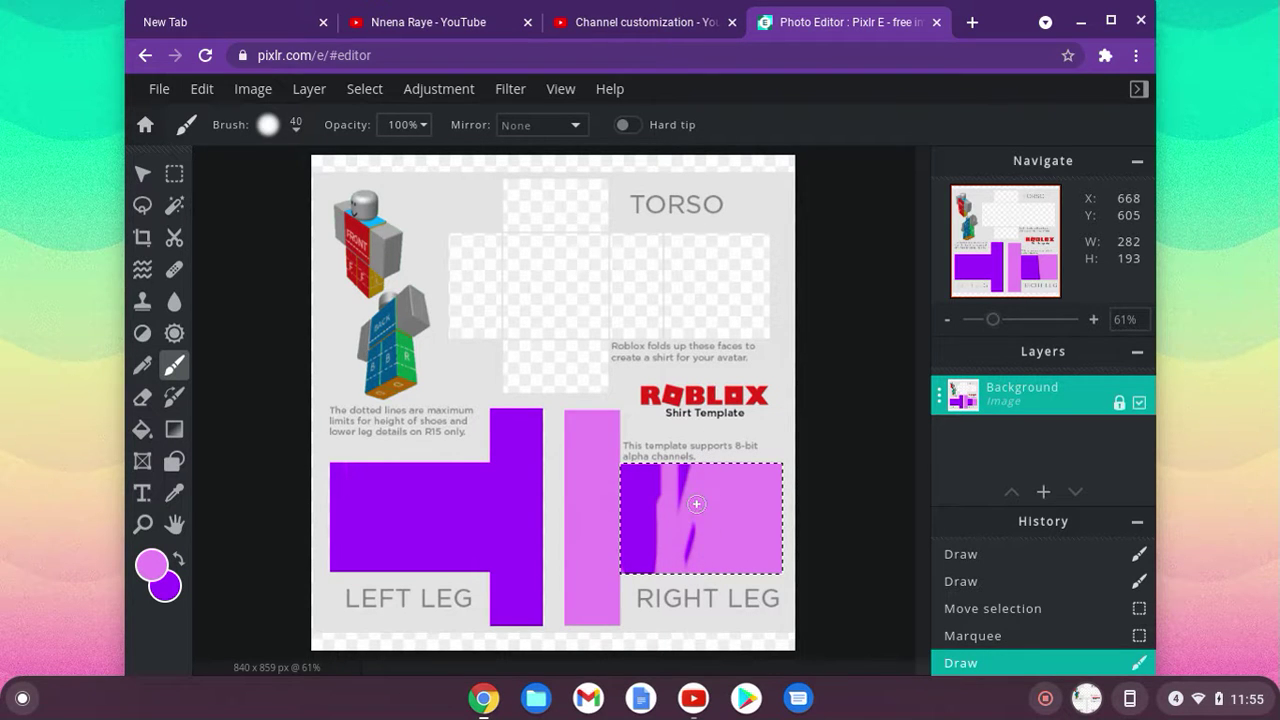
pyautogui.moveTo(698, 529)
pyautogui.mouseDown()
pyautogui.moveTo(676, 612)
pyautogui.moveTo(678, 346)
pyautogui.moveTo(677, 594)
pyautogui.mouseUp()
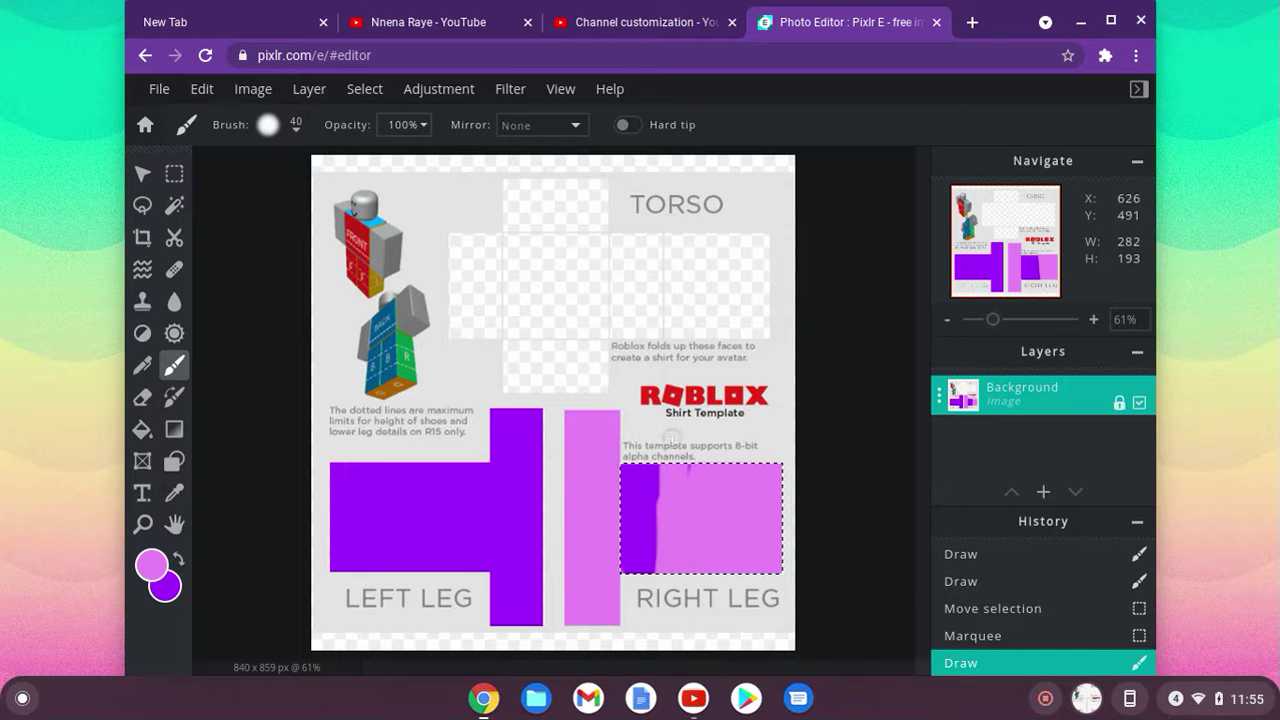
pyautogui.moveTo(616, 457)
pyautogui.mouseDown()
pyautogui.moveTo(627, 558)
pyautogui.moveTo(637, 397)
pyautogui.moveTo(620, 543)
pyautogui.mouseUp()
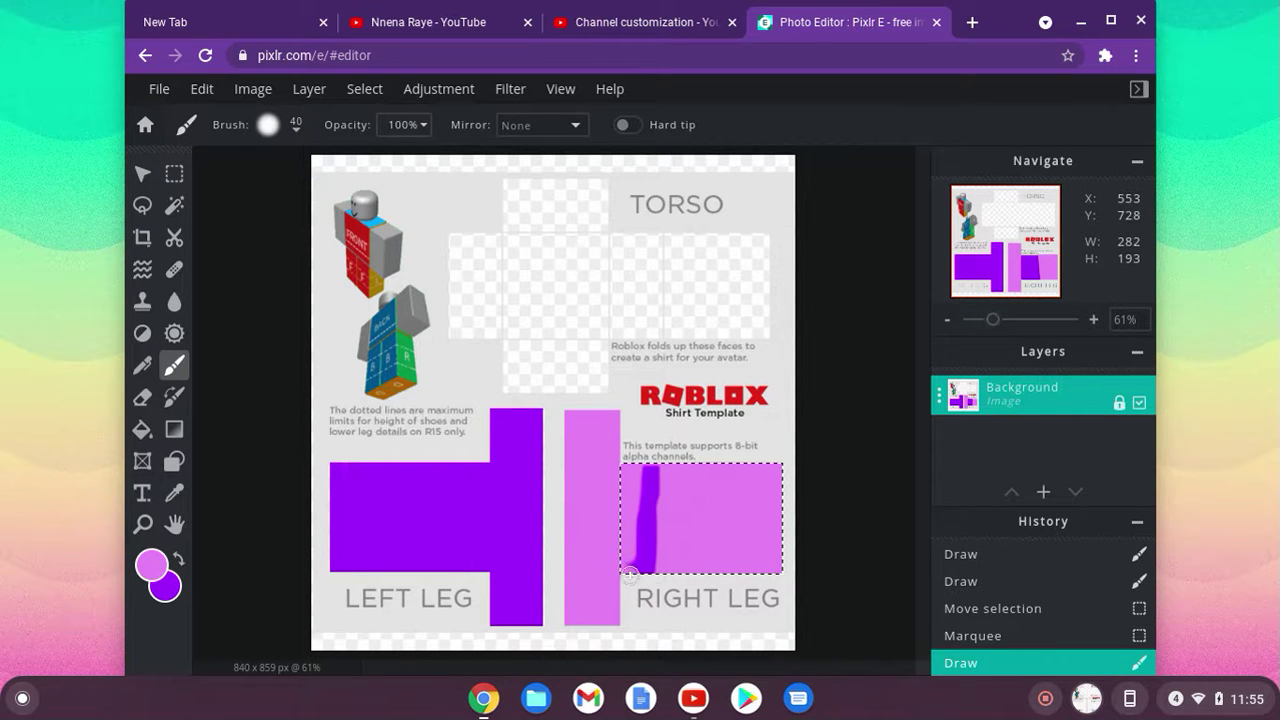
pyautogui.moveTo(646, 478); pyautogui.dragTo(655, 560)
pyautogui.moveTo(658, 468)
pyautogui.mouseDown()
pyautogui.moveTo(646, 556)
pyautogui.moveTo(638, 506)
pyautogui.mouseUp()
pyautogui.moveTo(633, 571); pyautogui.dragTo(650, 468)
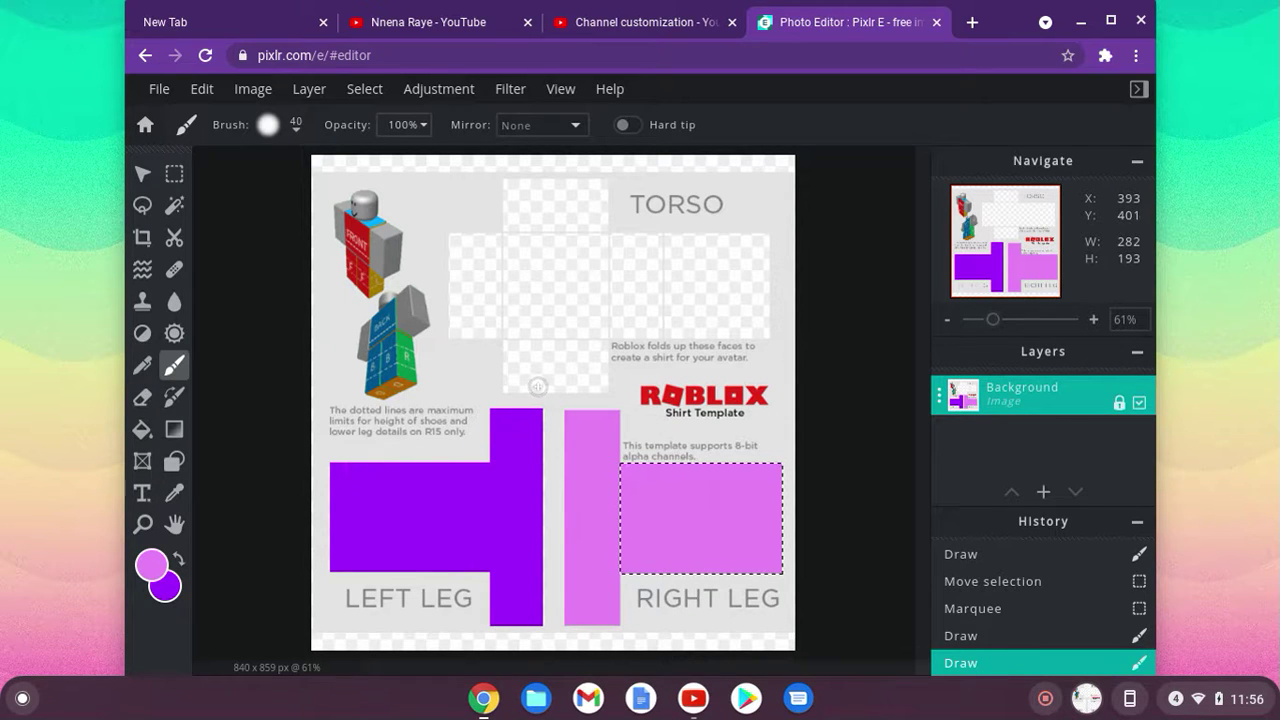
# Step: Move the old selection away and select the torso's lowest panel, about 187 × 97 px, with the Marquee
pyautogui.press('m')
pyautogui.moveTo(709, 517); pyautogui.dragTo(190, 432)
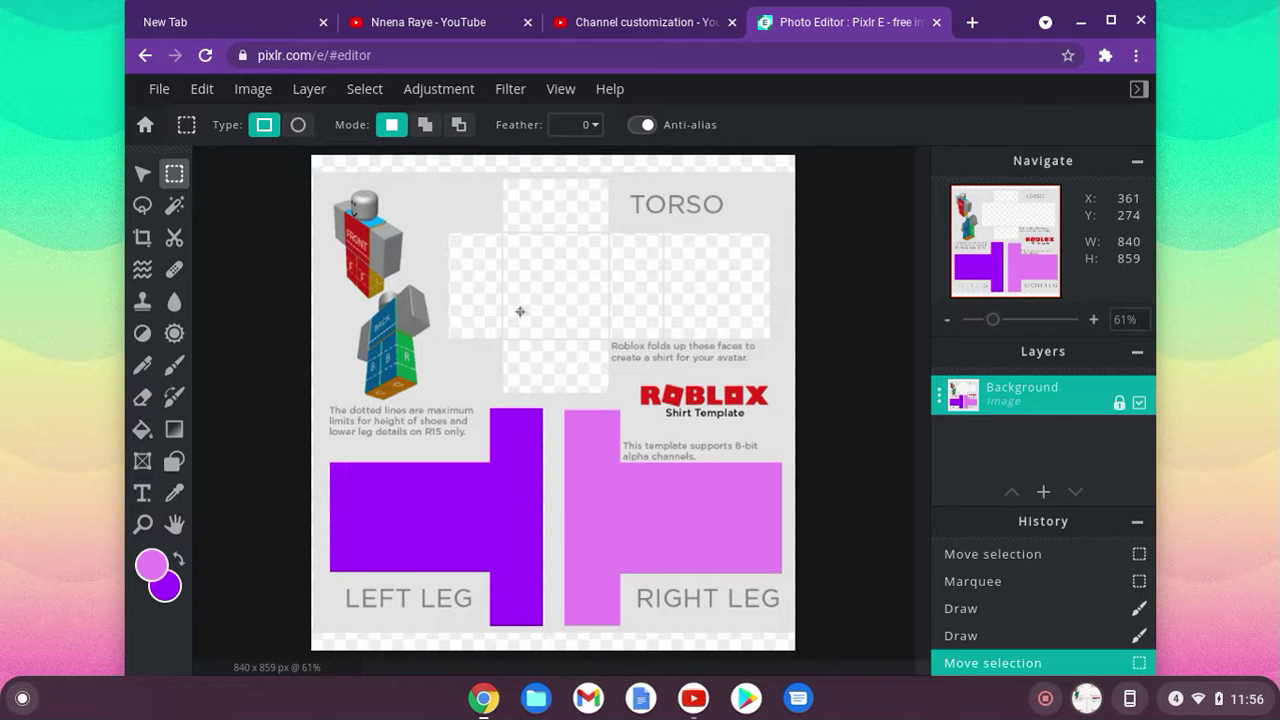
pyautogui.moveTo(503, 338); pyautogui.dragTo(609, 394)
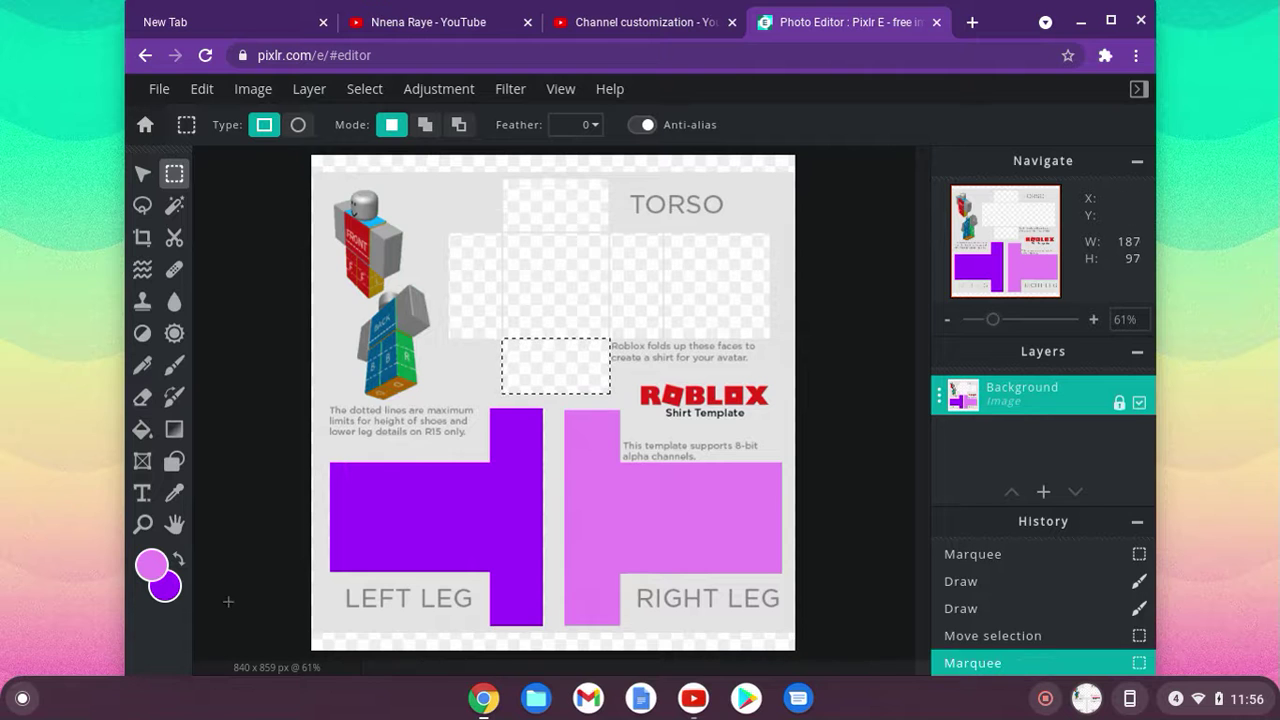
# Step: Make purple the foreground colour and fill the selected torso panel with it using the Brush
pyautogui.click(174, 559)
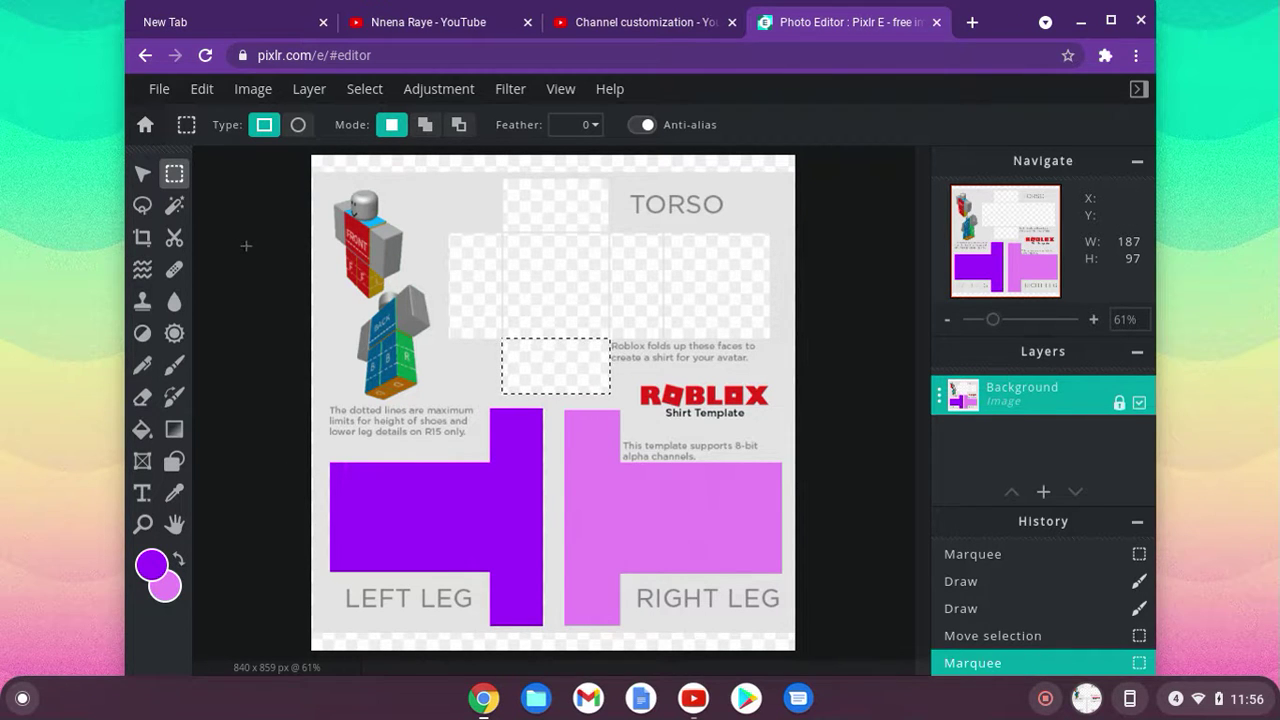
pyautogui.press('b')
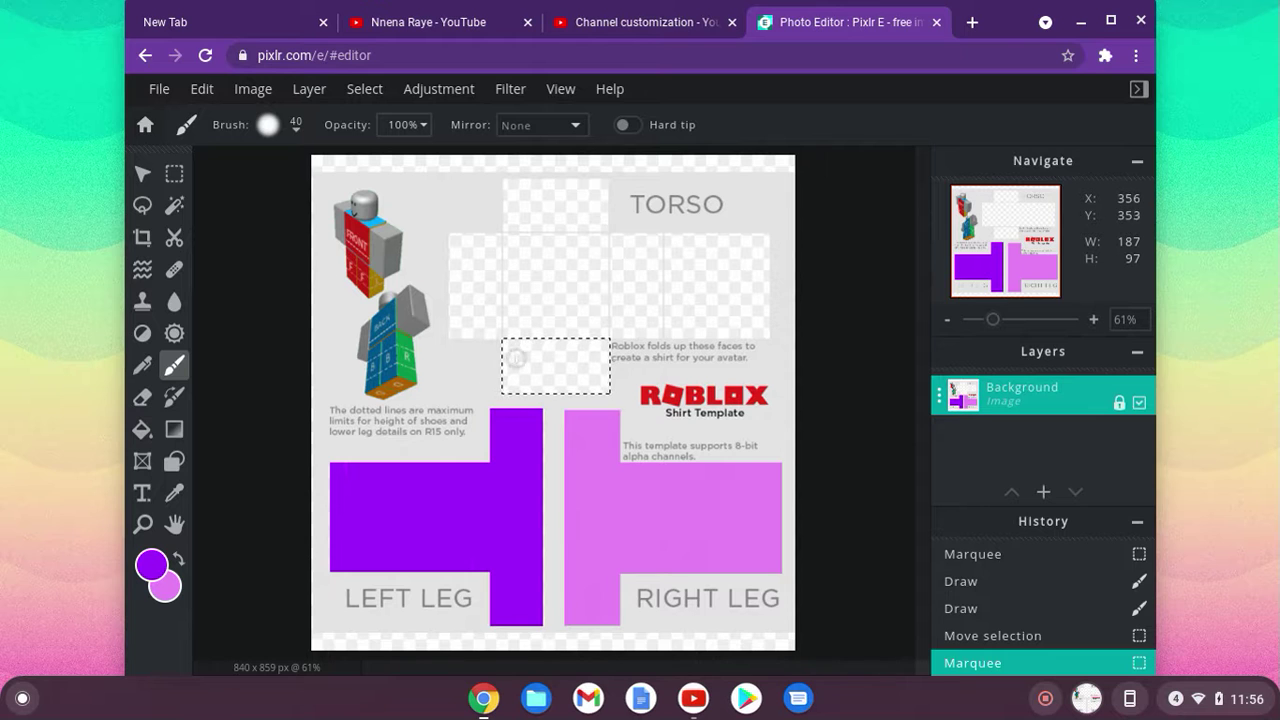
pyautogui.moveTo(516, 361)
pyautogui.mouseDown()
pyautogui.moveTo(512, 457)
pyautogui.moveTo(511, 181)
pyautogui.moveTo(513, 395)
pyautogui.moveTo(561, 360)
pyautogui.moveTo(562, 467)
pyautogui.moveTo(553, 264)
pyautogui.moveTo(596, 281)
pyautogui.moveTo(613, 336)
pyautogui.moveTo(616, 318)
pyautogui.moveTo(604, 388)
pyautogui.moveTo(499, 384)
pyautogui.moveTo(584, 376)
pyautogui.moveTo(510, 366)
pyautogui.moveTo(619, 367)
pyautogui.moveTo(530, 343)
pyautogui.moveTo(629, 342)
pyautogui.mouseUp()
pyautogui.moveTo(552, 350); pyautogui.dragTo(557, 367)
pyautogui.press('x')
pyautogui.press('x')
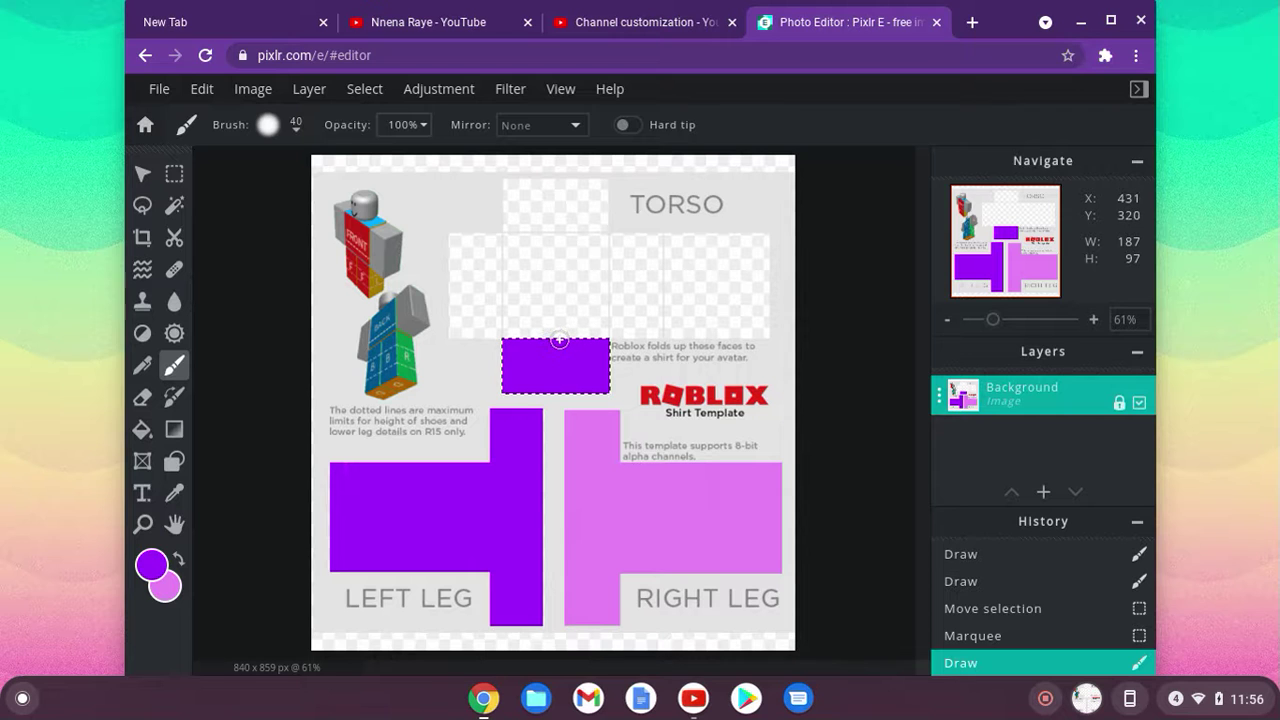
pyautogui.click(555, 370)
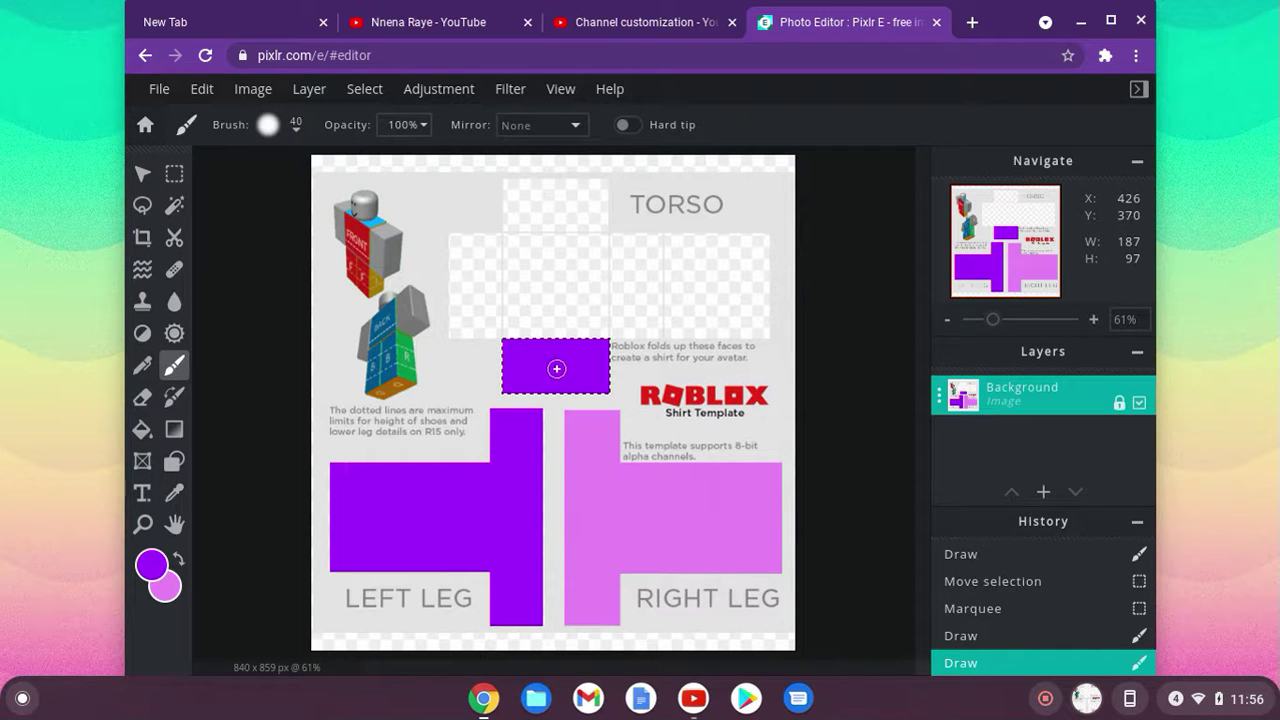
pyautogui.click(555, 369)
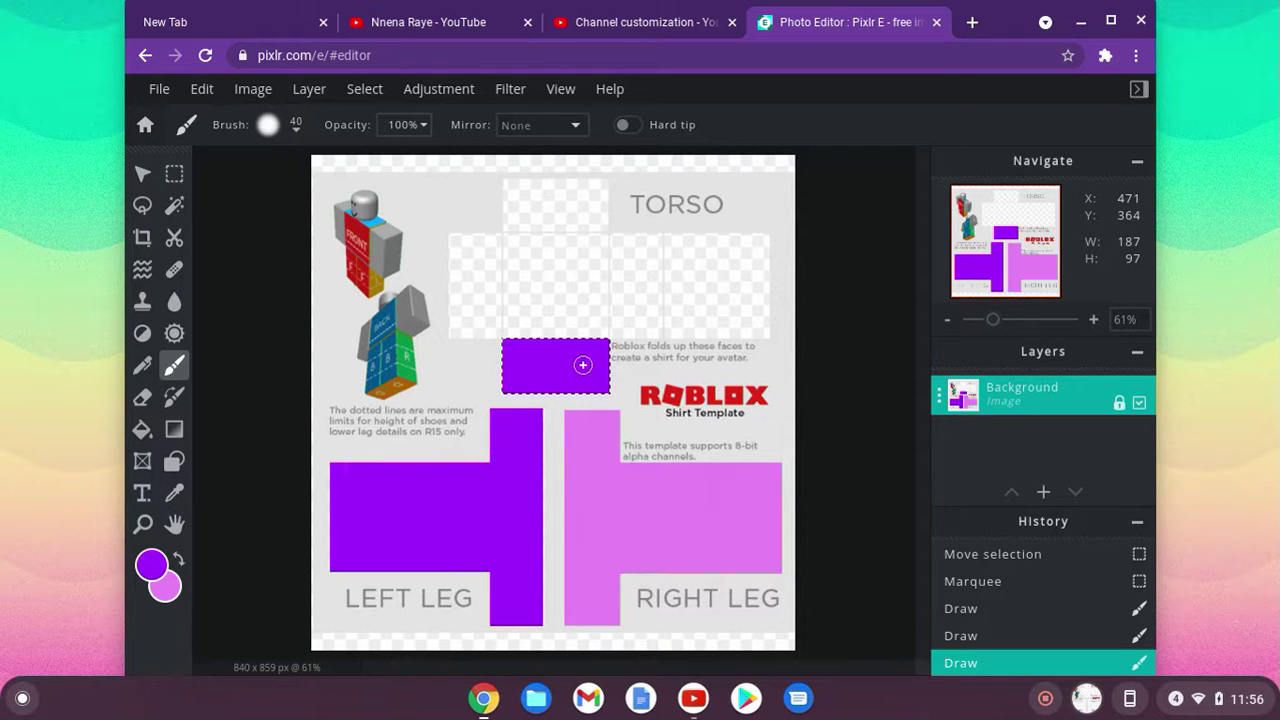
# Step: Brush the right half of the selected lowest torso panel pink and even out the centre seam with purple
pyautogui.press('x')
pyautogui.moveTo(583, 365)
pyautogui.mouseDown()
pyautogui.moveTo(623, 265)
pyautogui.moveTo(623, 480)
pyautogui.moveTo(569, 191)
pyautogui.mouseUp()
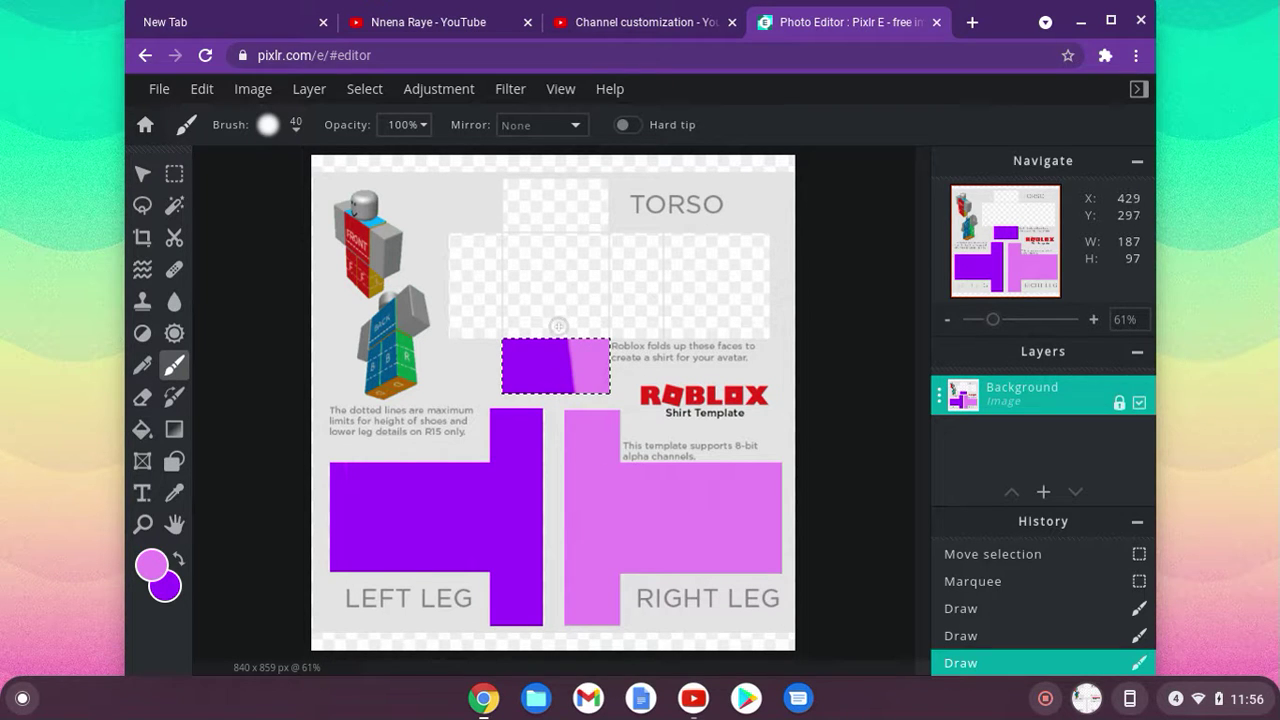
pyautogui.moveTo(558, 350)
pyautogui.mouseDown()
pyautogui.moveTo(563, 400)
pyautogui.moveTo(575, 278)
pyautogui.mouseUp()
pyautogui.moveTo(567, 352)
pyautogui.mouseDown()
pyautogui.moveTo(562, 443)
pyautogui.moveTo(566, 264)
pyautogui.mouseUp()
pyautogui.press('x')
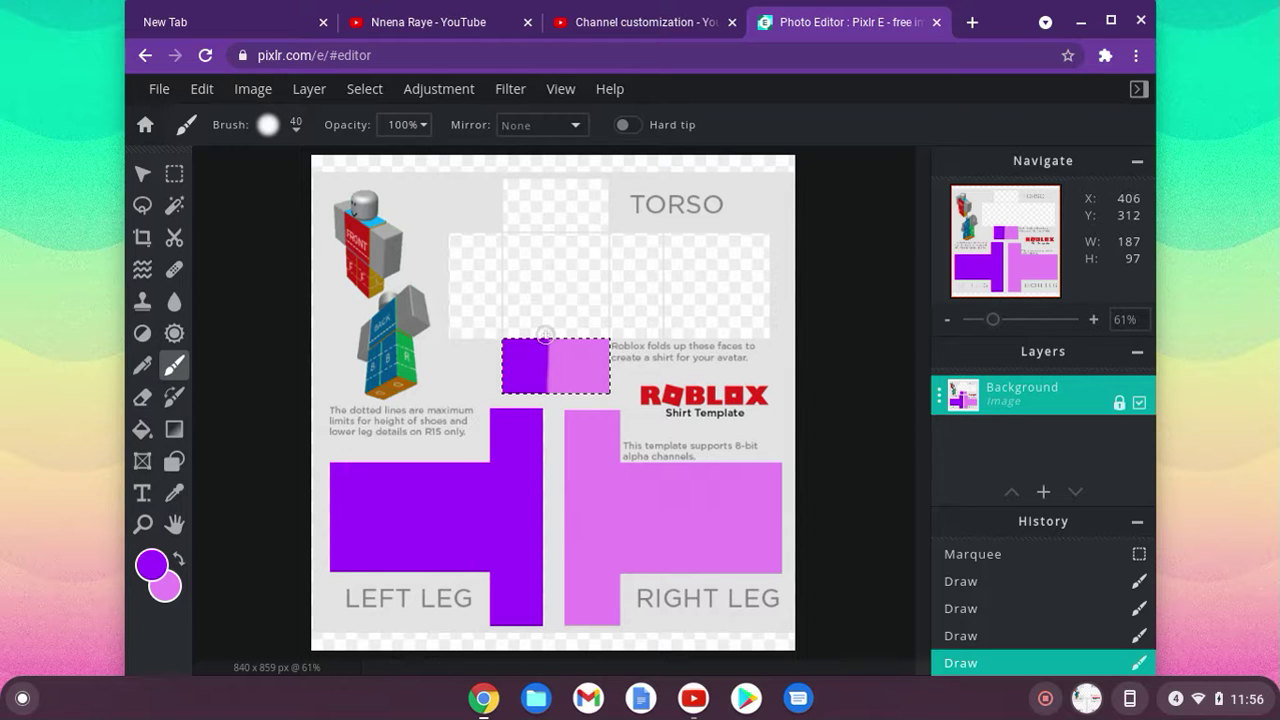
pyautogui.moveTo(548, 353); pyautogui.dragTo(550, 425)
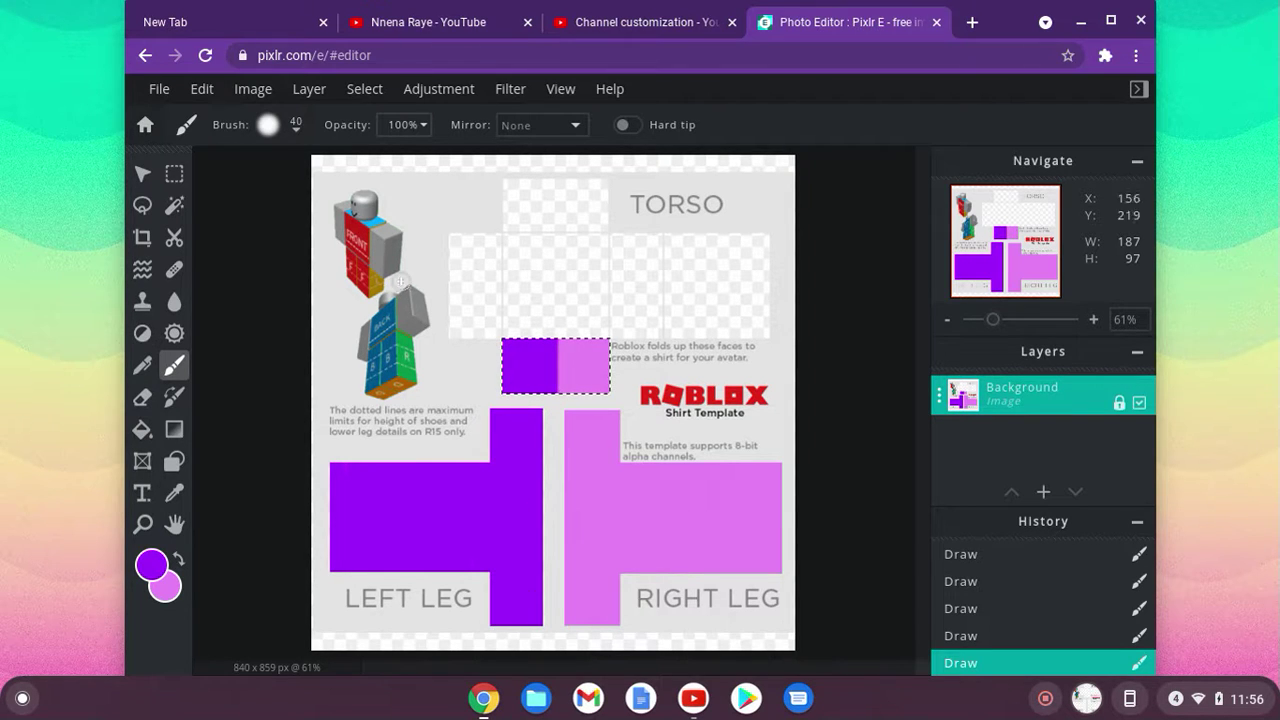
# Step: Clear the old selection away, select a 92 × 50 px strip along the bottom of the torso row's first panel and brush it purple
pyautogui.click(178, 174)
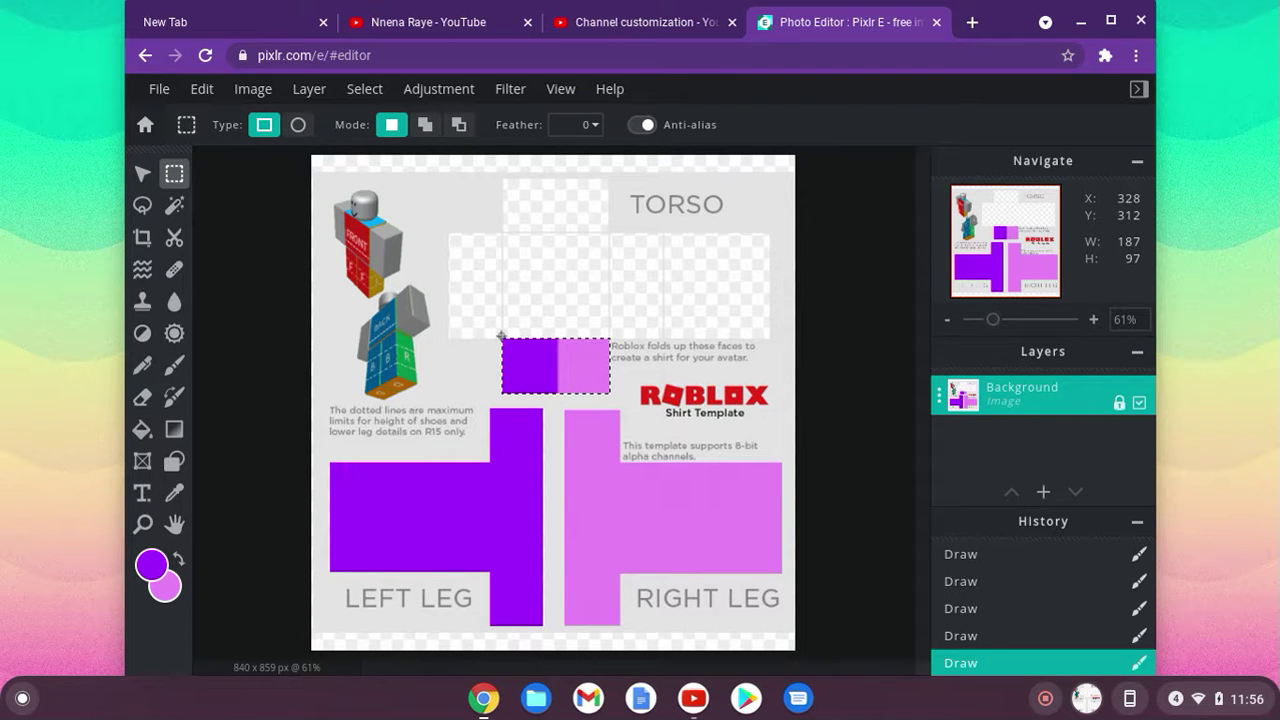
pyautogui.moveTo(501, 335); pyautogui.dragTo(284, 327)
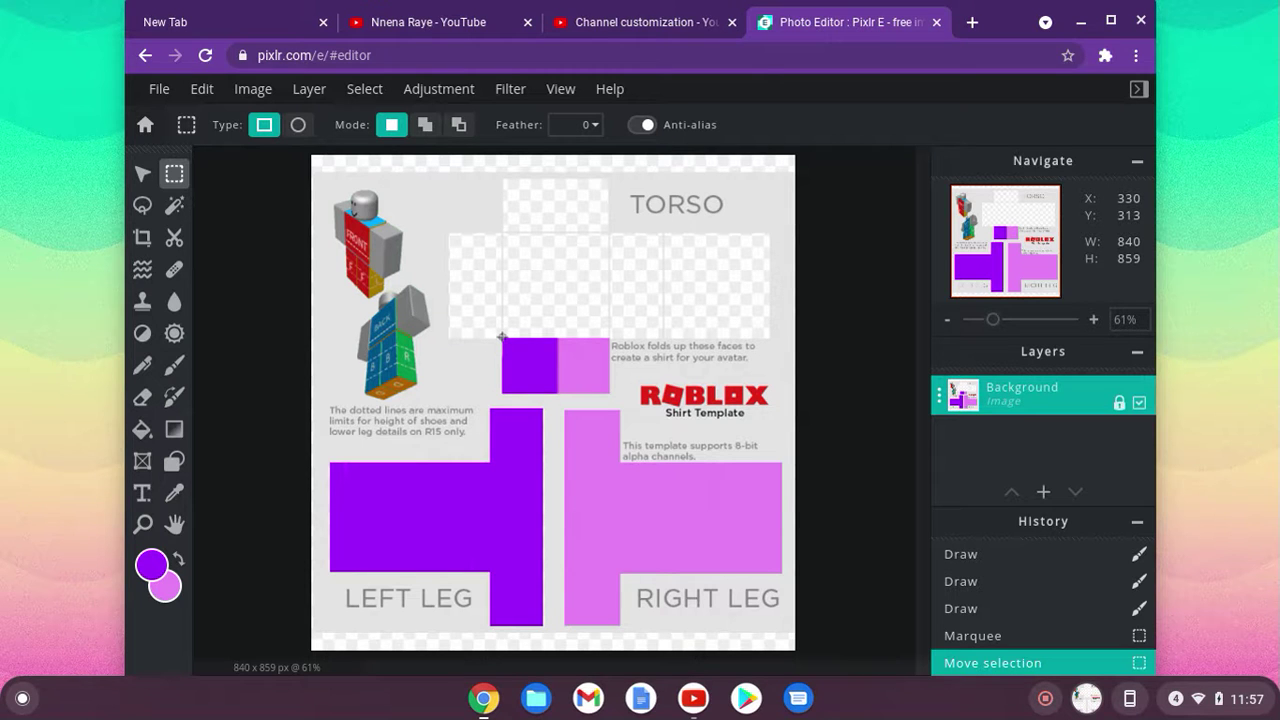
pyautogui.moveTo(502, 338); pyautogui.dragTo(450, 309)
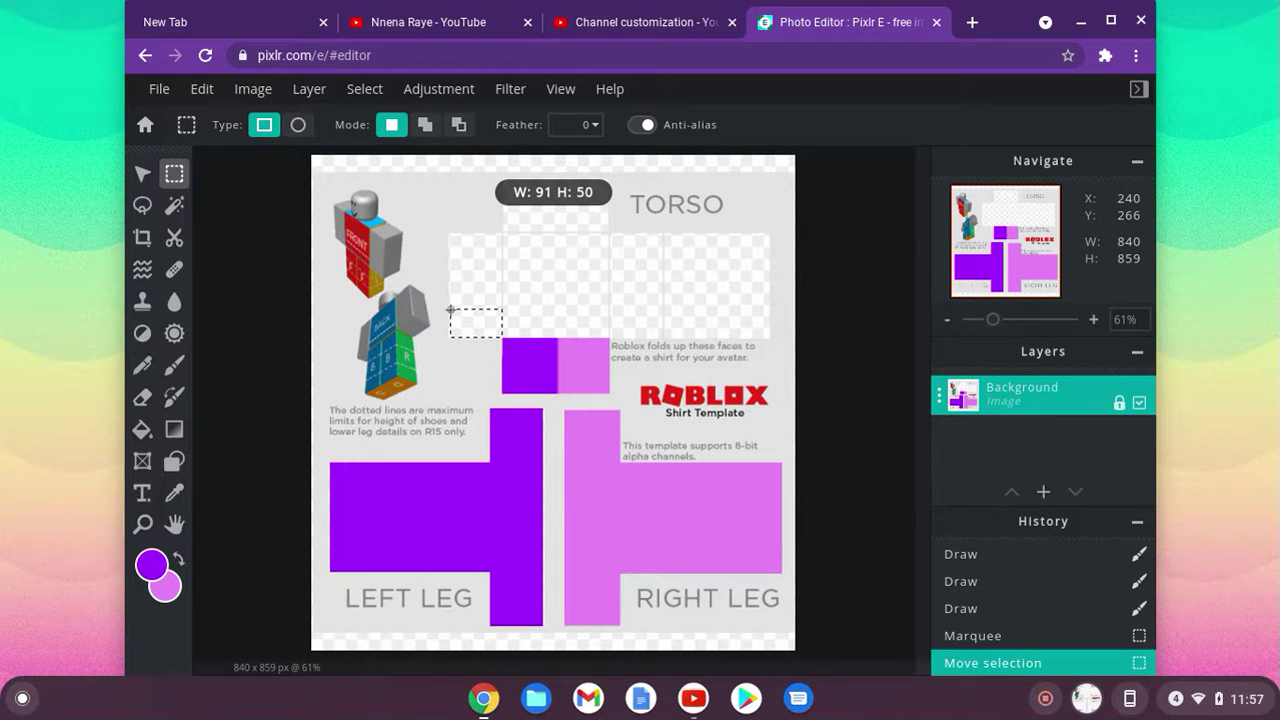
pyautogui.moveTo(450, 309); pyautogui.dragTo(450, 311)
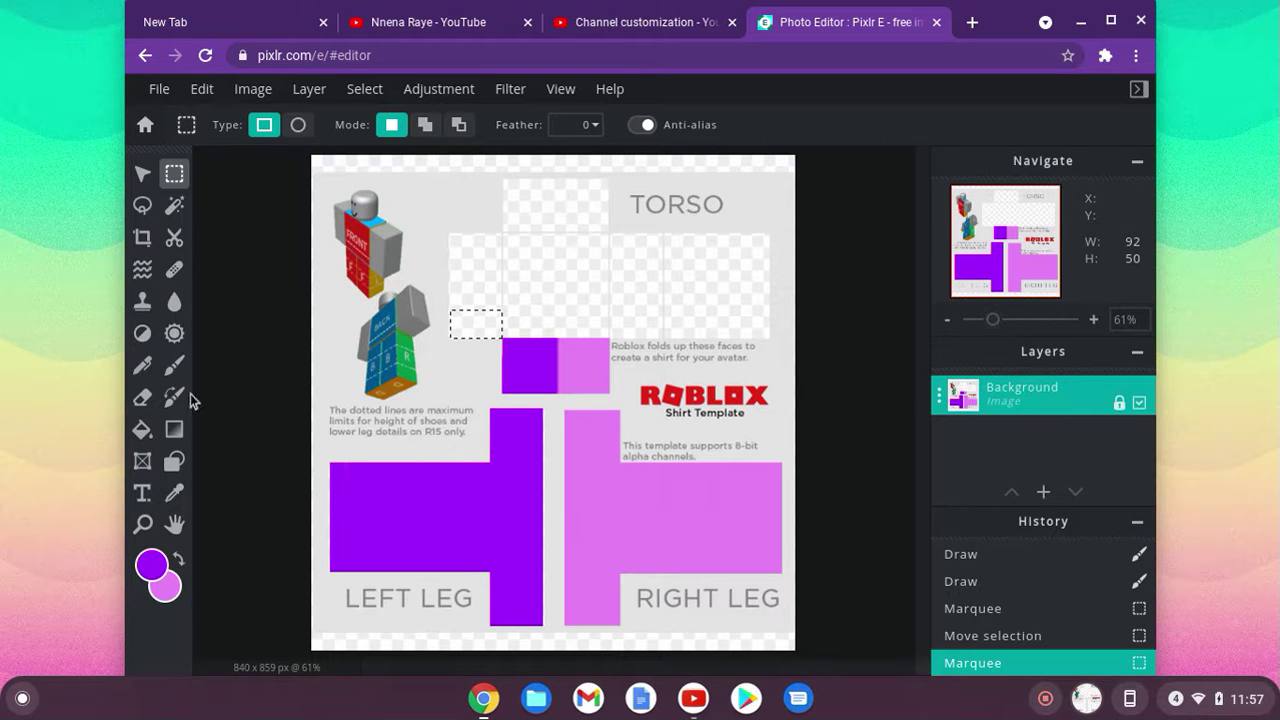
pyautogui.press('b')
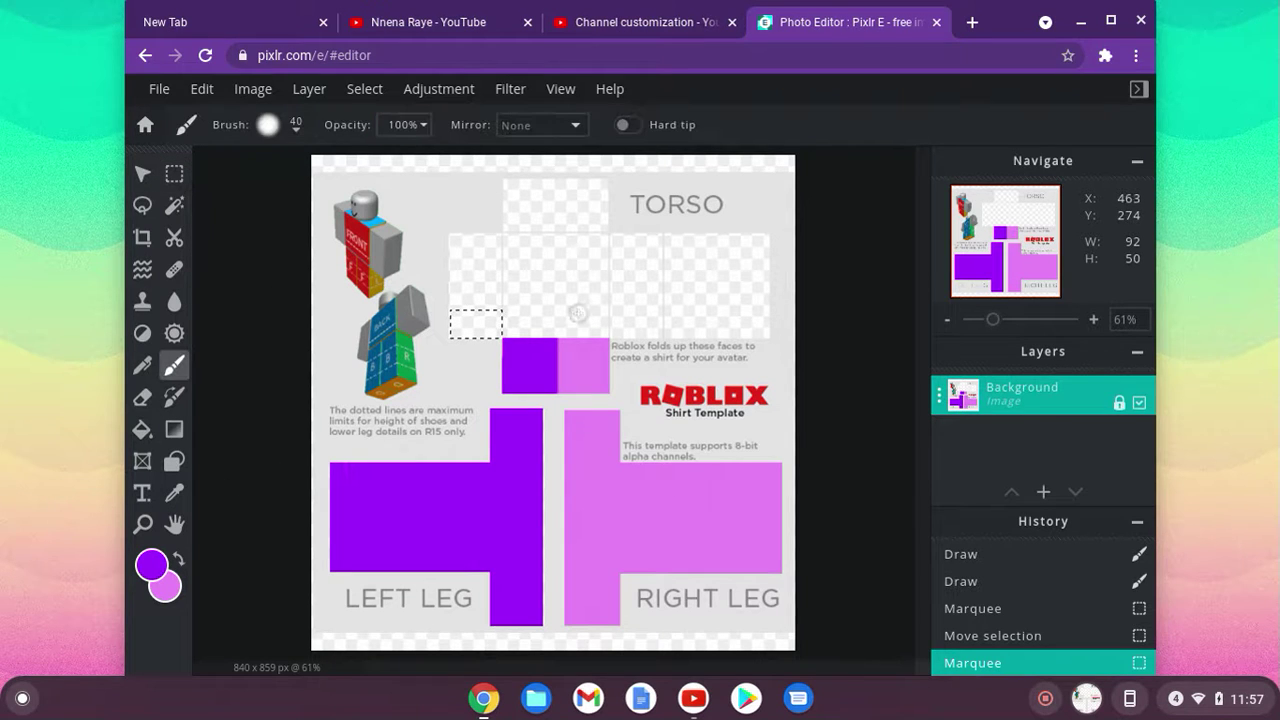
pyautogui.moveTo(468, 328)
pyautogui.mouseDown()
pyautogui.moveTo(463, 281)
pyautogui.moveTo(450, 396)
pyautogui.moveTo(461, 579)
pyautogui.moveTo(536, 256)
pyautogui.moveTo(513, 333)
pyautogui.moveTo(492, 186)
pyautogui.moveTo(471, 338)
pyautogui.moveTo(485, 335)
pyautogui.moveTo(485, 314)
pyautogui.moveTo(488, 391)
pyautogui.moveTo(489, 272)
pyautogui.moveTo(506, 379)
pyautogui.mouseUp()
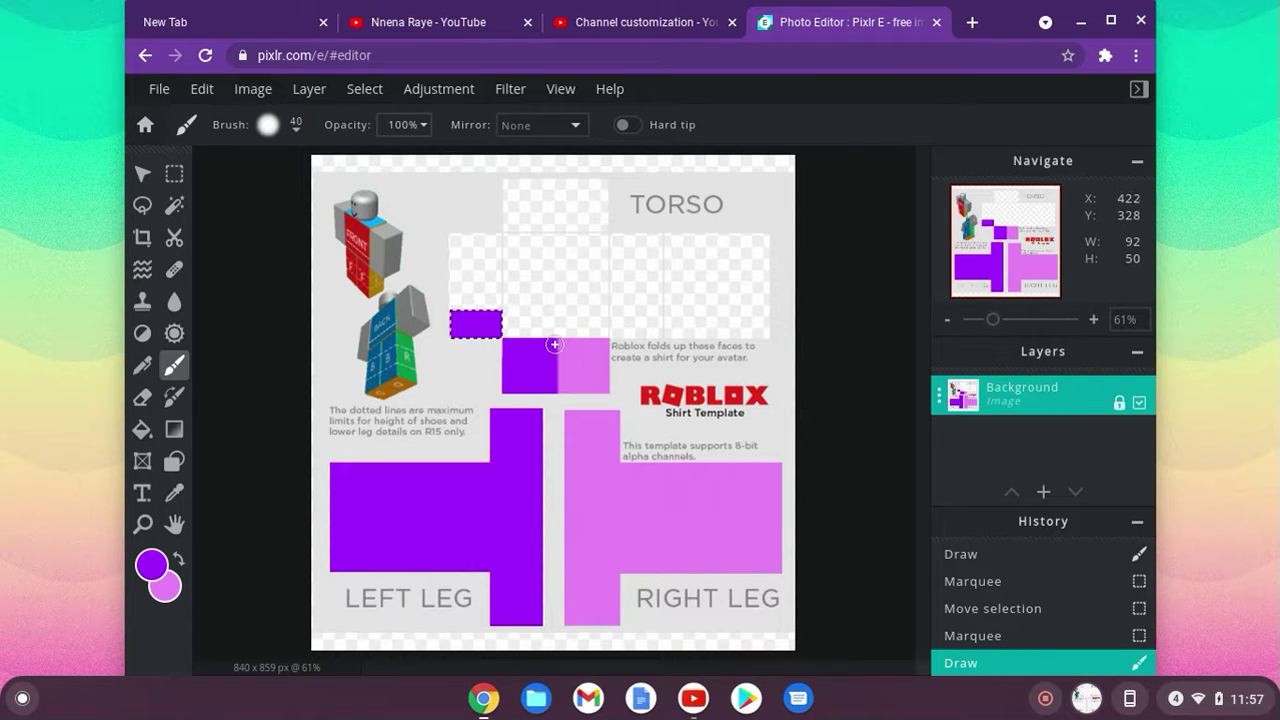
# Step: Move the strip selection to the bottom of the torso row's third panel and brush it completely pink
pyautogui.press('m')
pyautogui.moveTo(492, 333); pyautogui.dragTo(642, 328)
pyautogui.click(1018, 548)
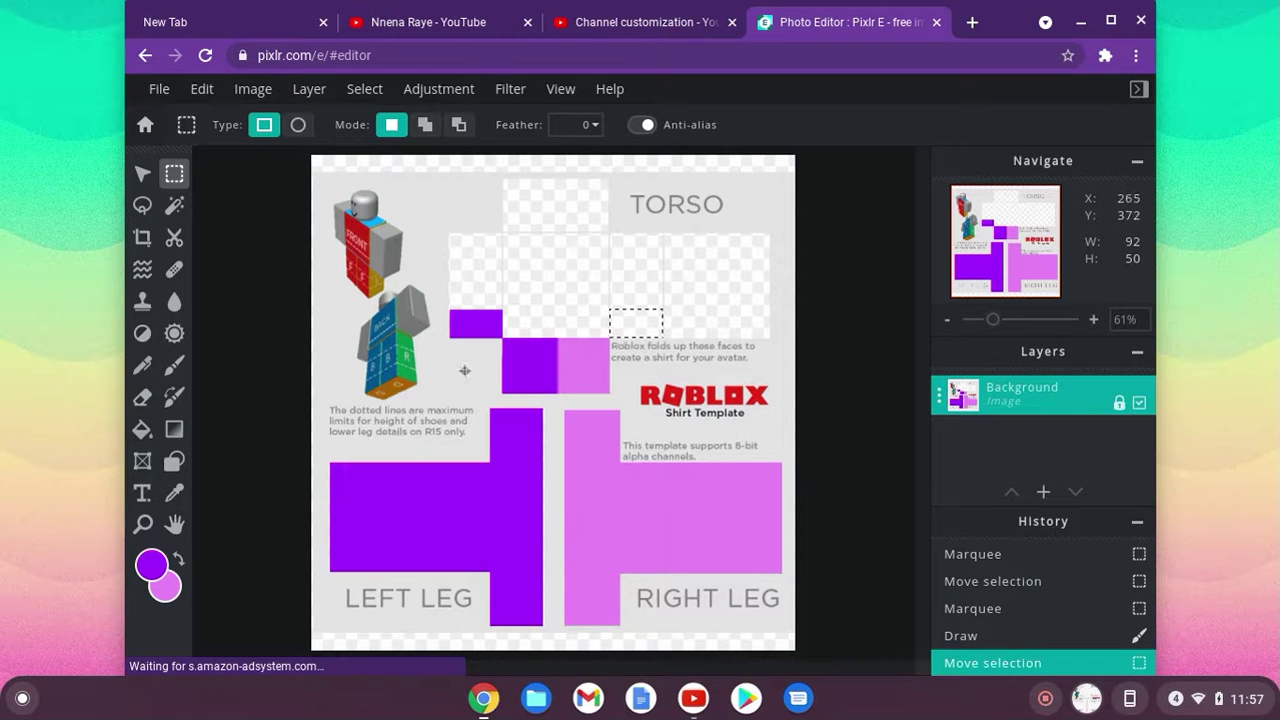
pyautogui.press('x')
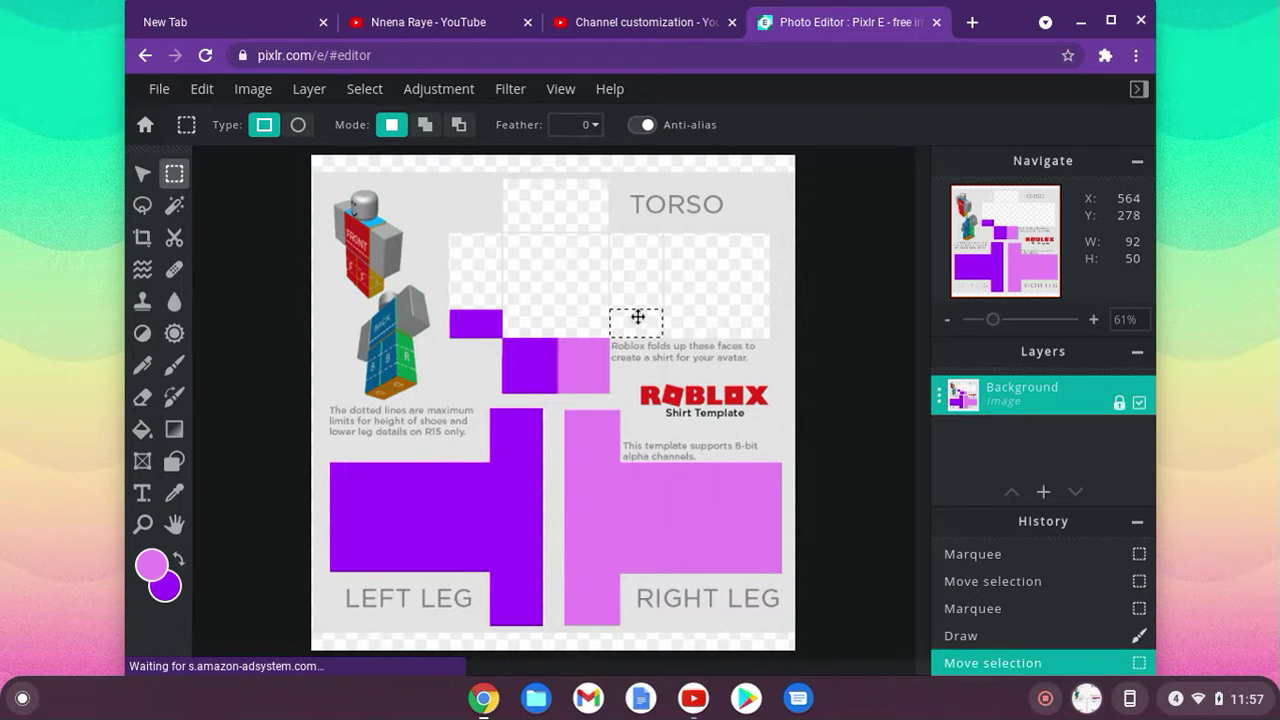
pyautogui.press('b')
pyautogui.moveTo(635, 317)
pyautogui.mouseDown()
pyautogui.moveTo(616, 322)
pyautogui.moveTo(656, 320)
pyautogui.mouseUp()
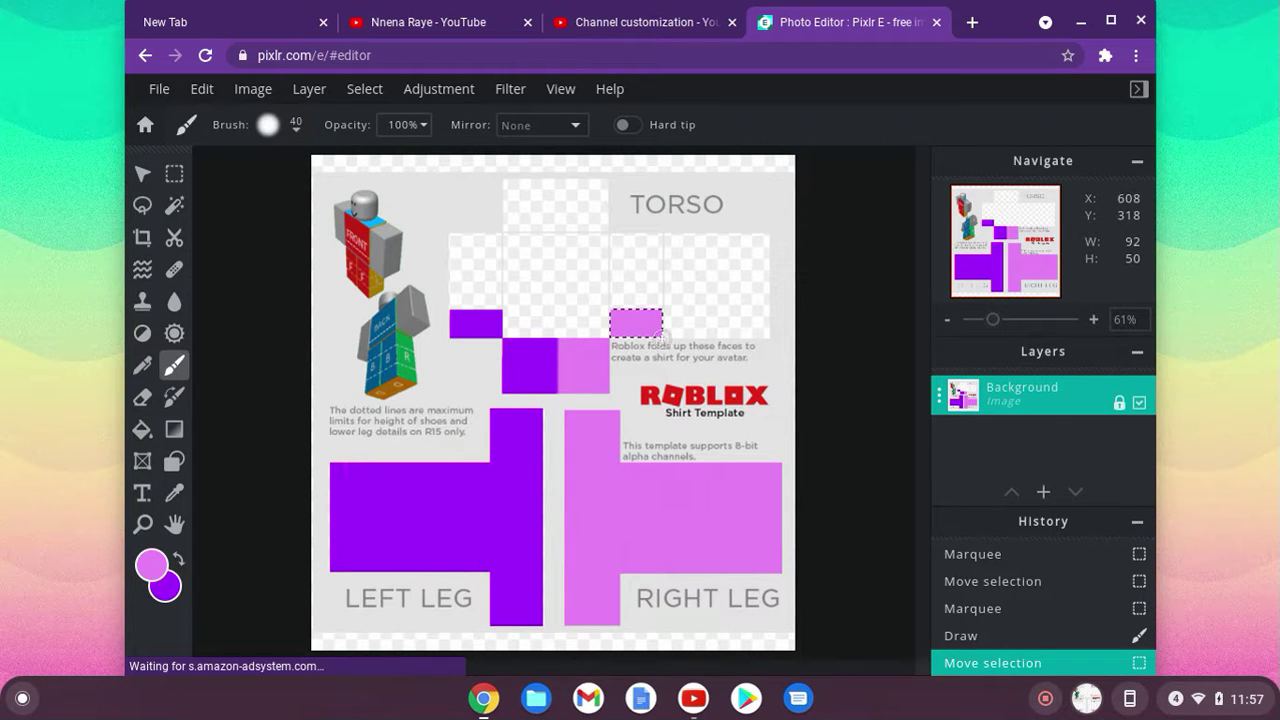
pyautogui.moveTo(661, 338); pyautogui.dragTo(614, 327)
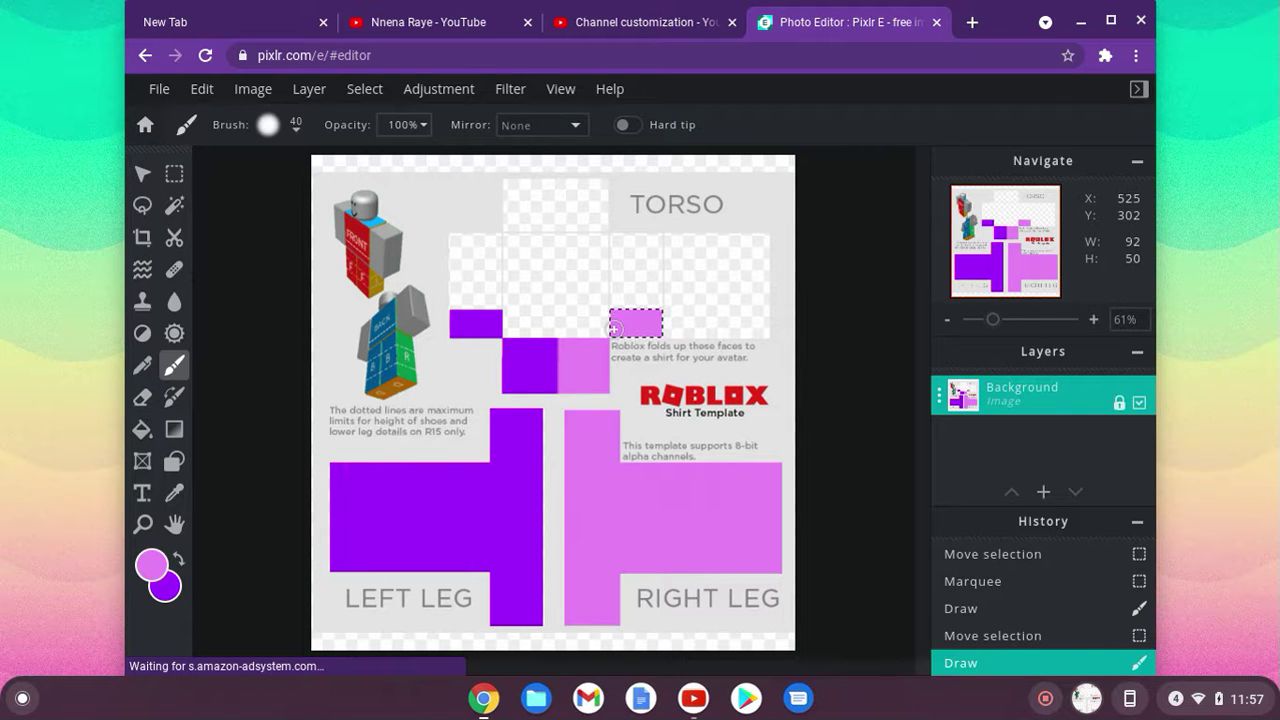
# Step: Move the strip selection to the bottom left half of the torso row's second panel and brush it purple
pyautogui.press('x')
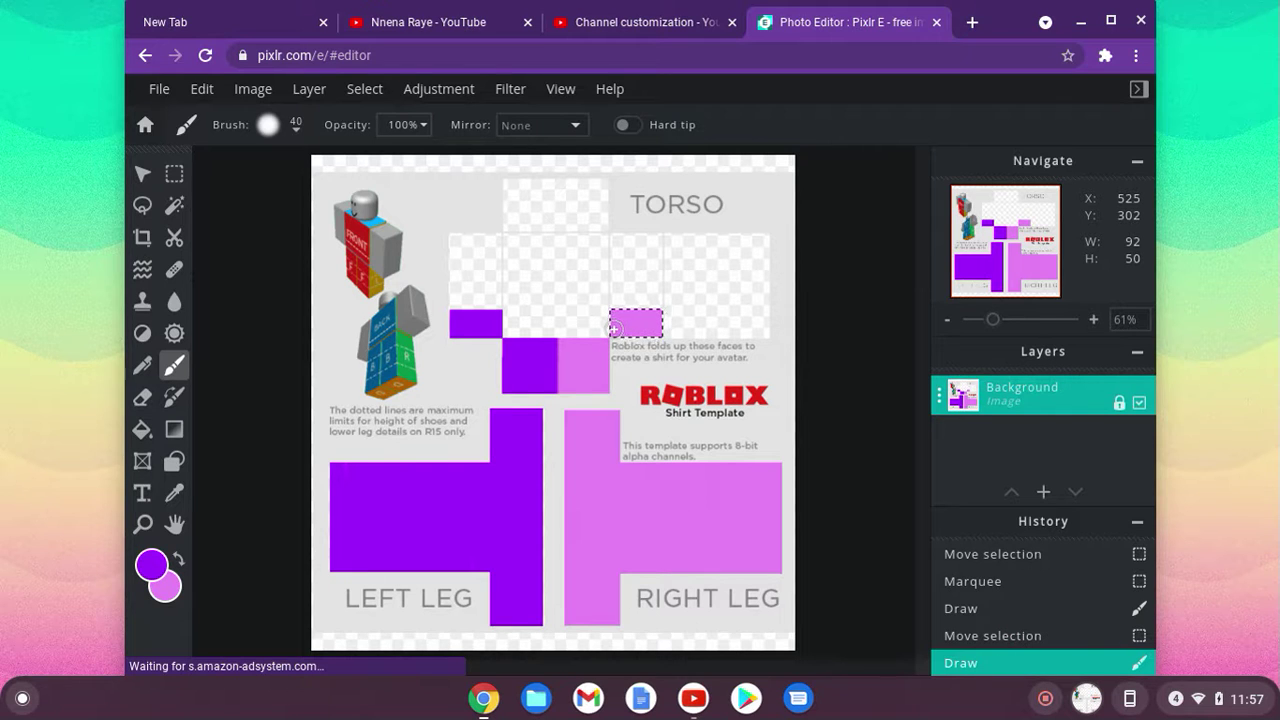
pyautogui.press('m')
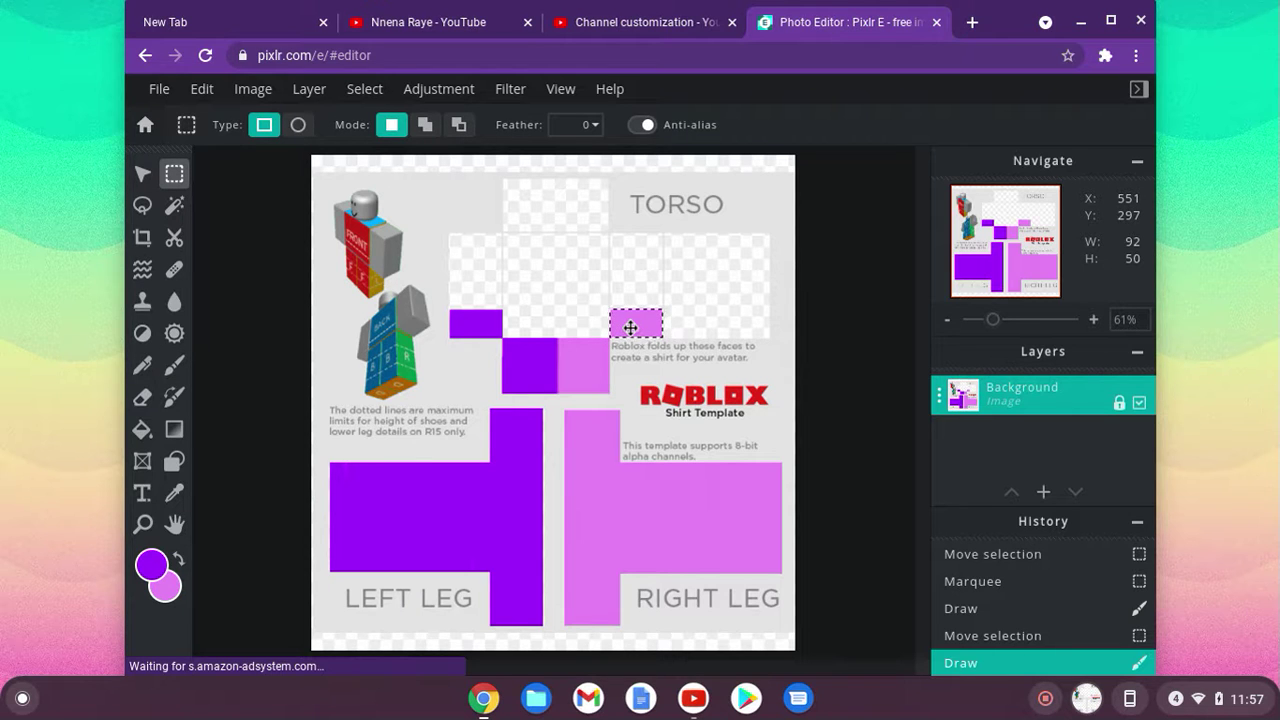
pyautogui.press('b')
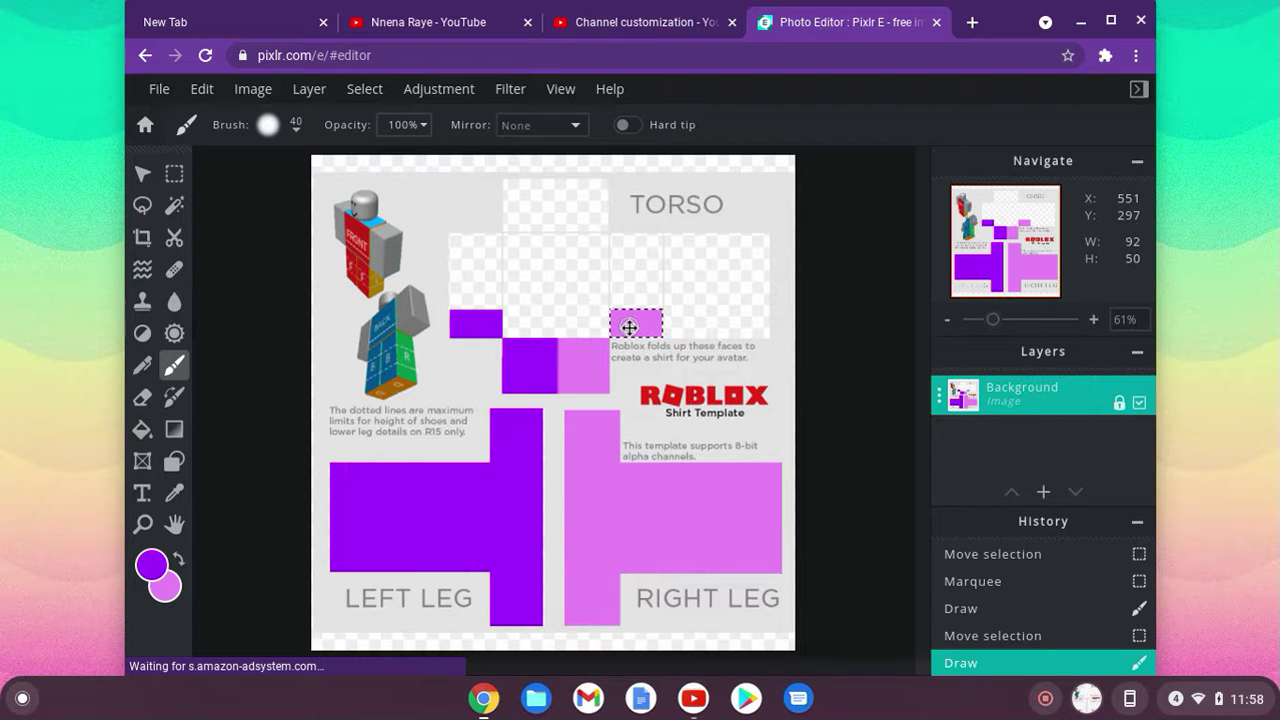
pyautogui.press('m')
pyautogui.moveTo(636, 328)
pyautogui.mouseDown()
pyautogui.moveTo(559, 341)
pyautogui.moveTo(531, 329)
pyautogui.mouseUp()
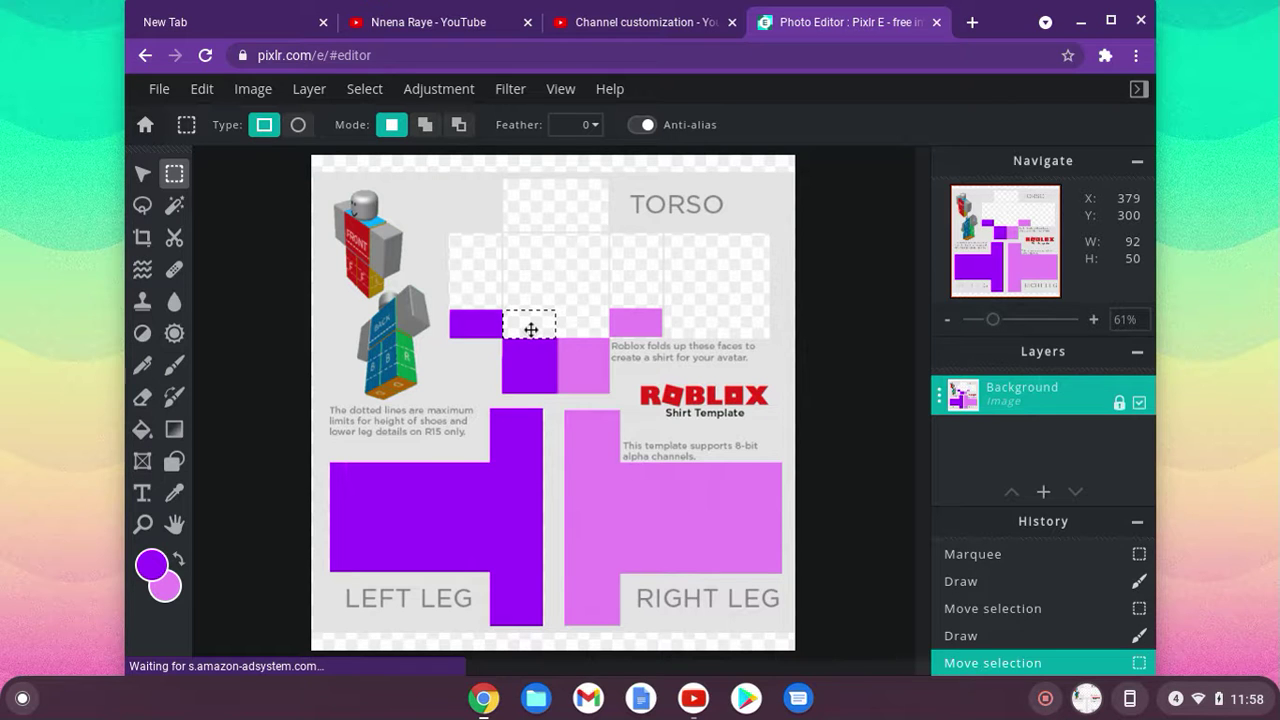
pyautogui.press('b')
pyautogui.moveTo(526, 329)
pyautogui.mouseDown()
pyautogui.moveTo(536, 294)
pyautogui.moveTo(515, 347)
pyautogui.moveTo(499, 309)
pyautogui.moveTo(522, 349)
pyautogui.moveTo(508, 275)
pyautogui.moveTo(544, 370)
pyautogui.moveTo(553, 297)
pyautogui.mouseUp()
pyautogui.moveTo(553, 415); pyautogui.dragTo(553, 418)
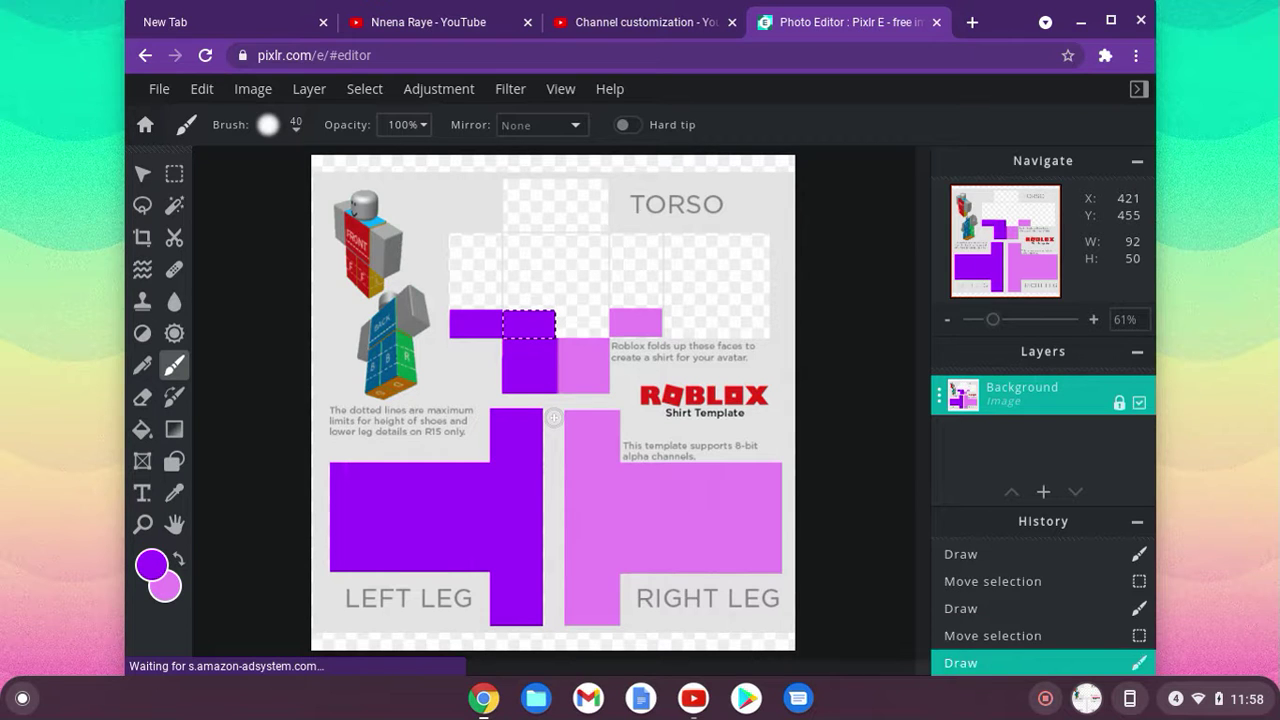
# Step: Move the strip selection to the bottom right half of the torso row's second panel and brush it pink
pyautogui.press('x')
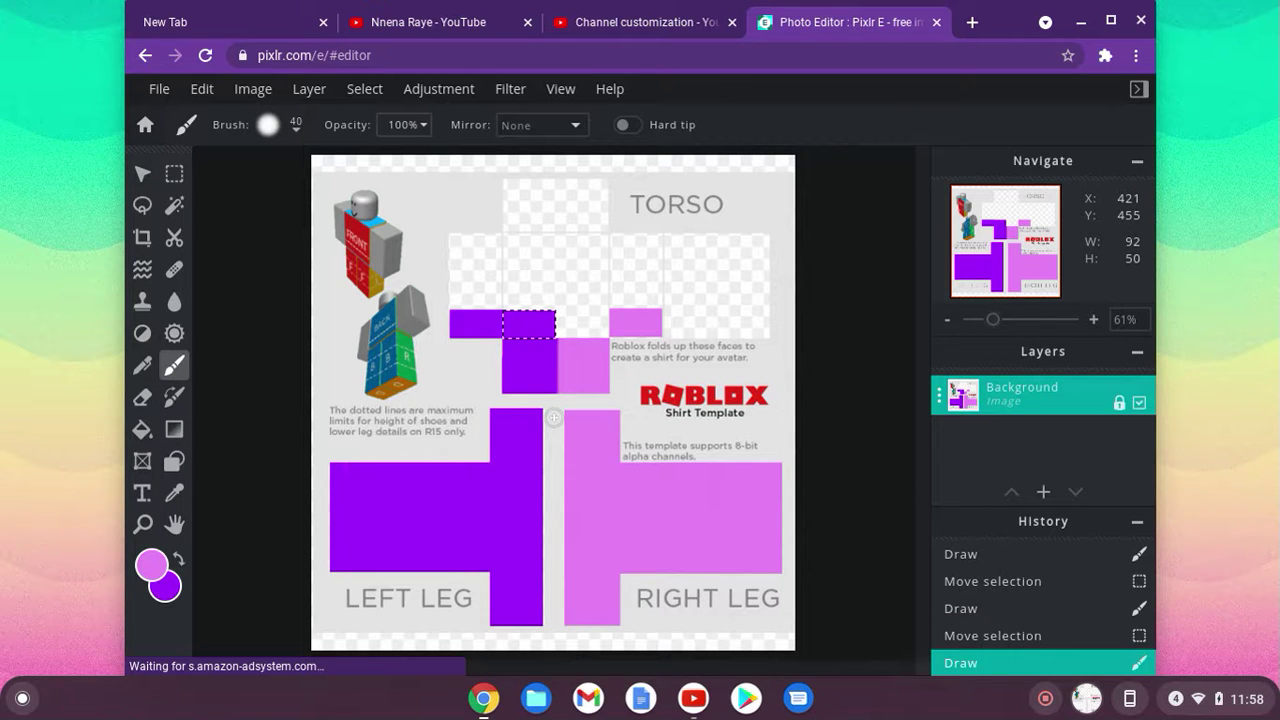
pyautogui.press('m')
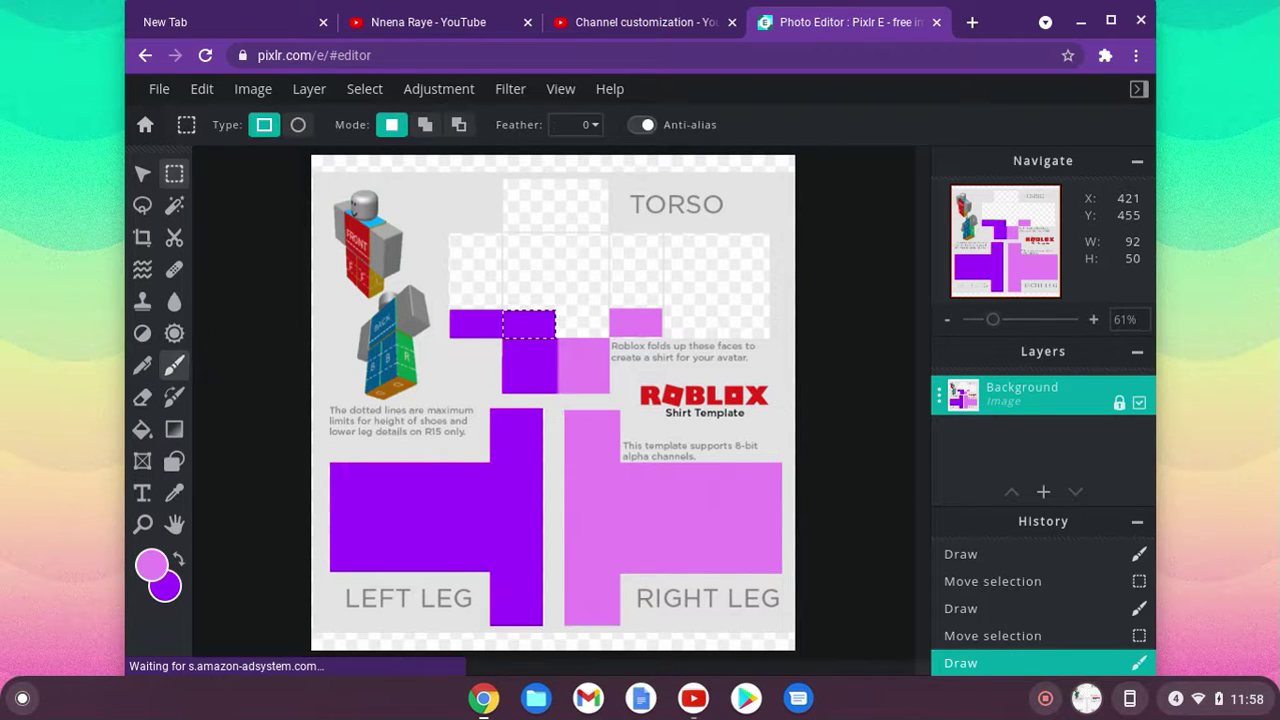
pyautogui.moveTo(526, 323); pyautogui.dragTo(580, 322)
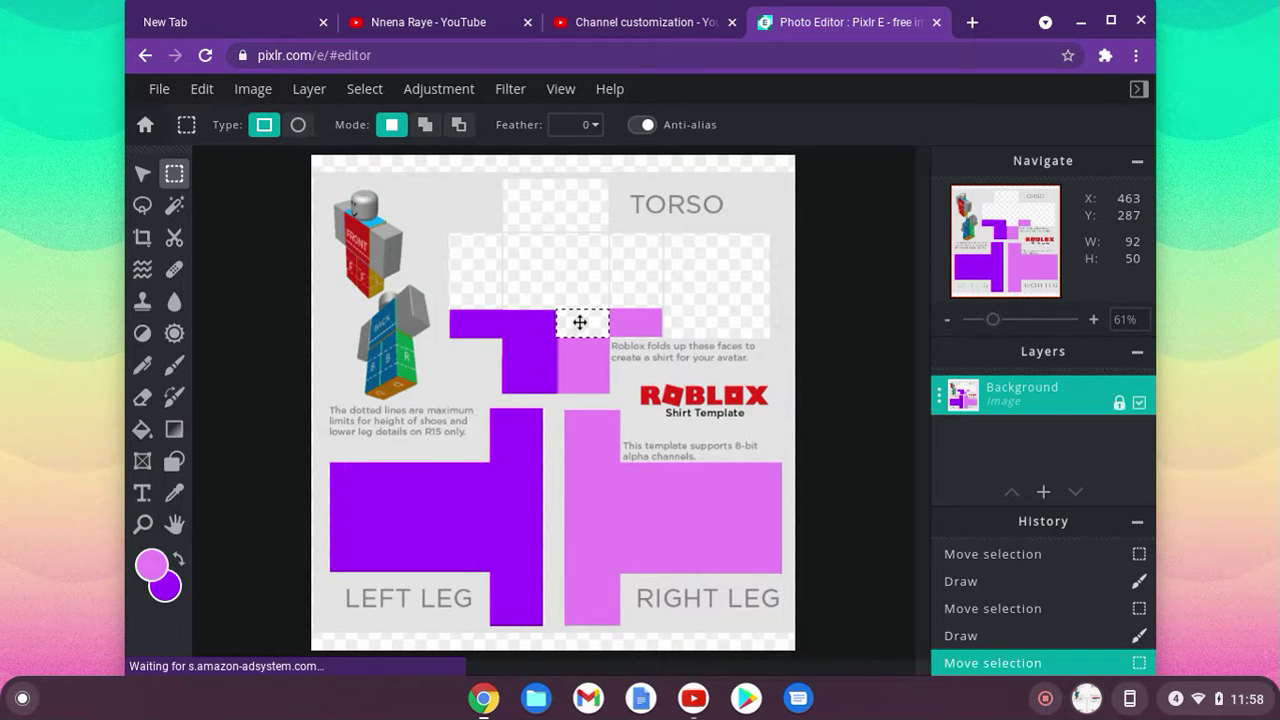
pyautogui.press('b')
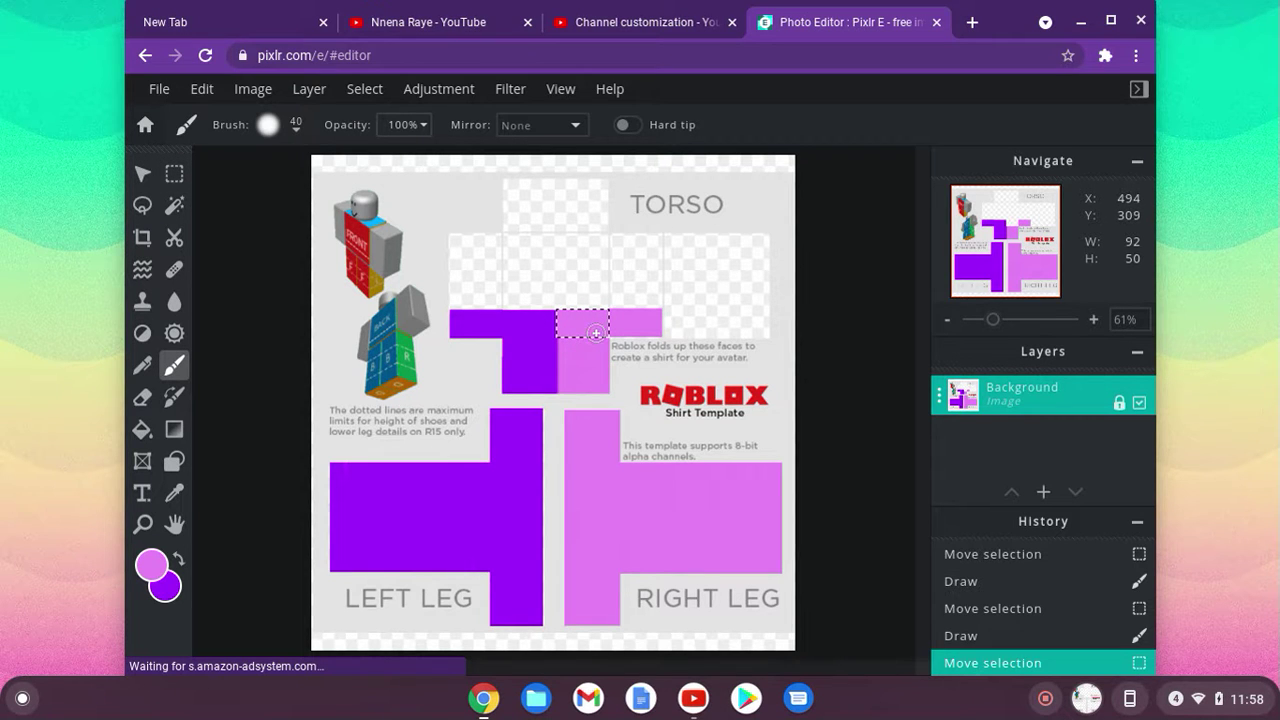
pyautogui.click(595, 333)
# Step: Move the selection back over the second panel's purple half, up to the centre seam, and brush it purple
pyautogui.press('m')
pyautogui.moveTo(588, 328); pyautogui.dragTo(537, 327)
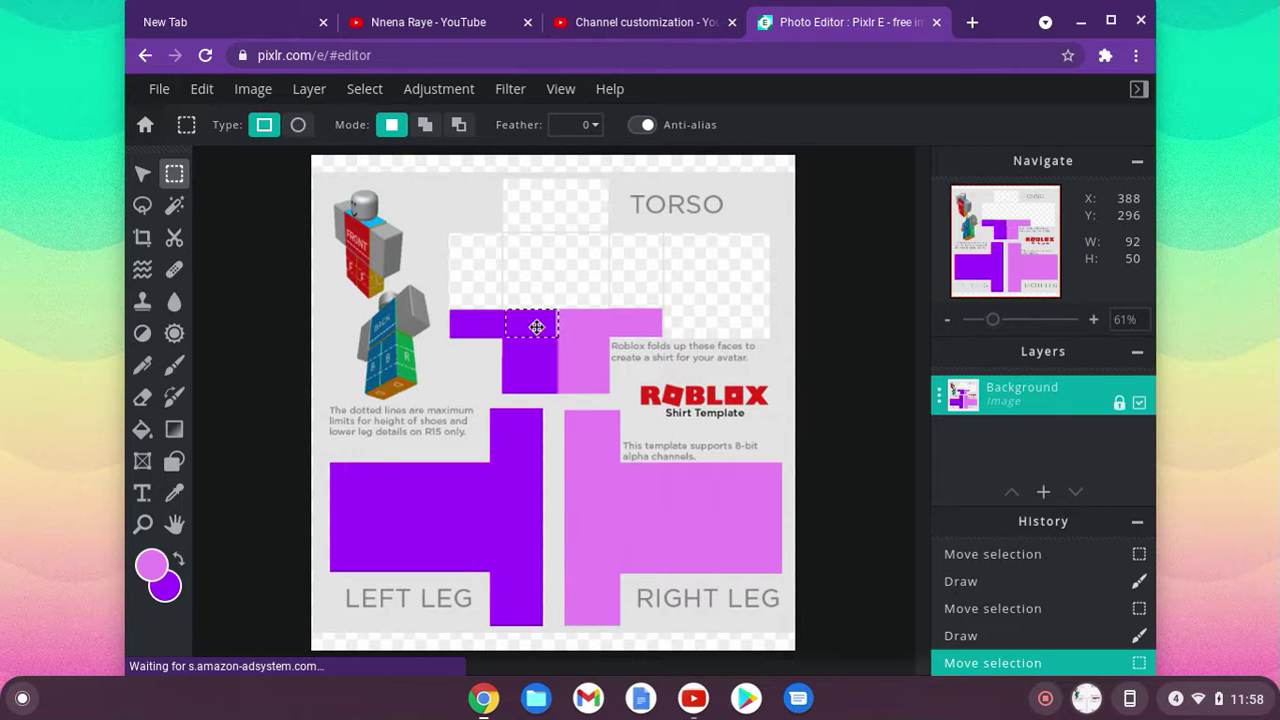
pyautogui.press('x')
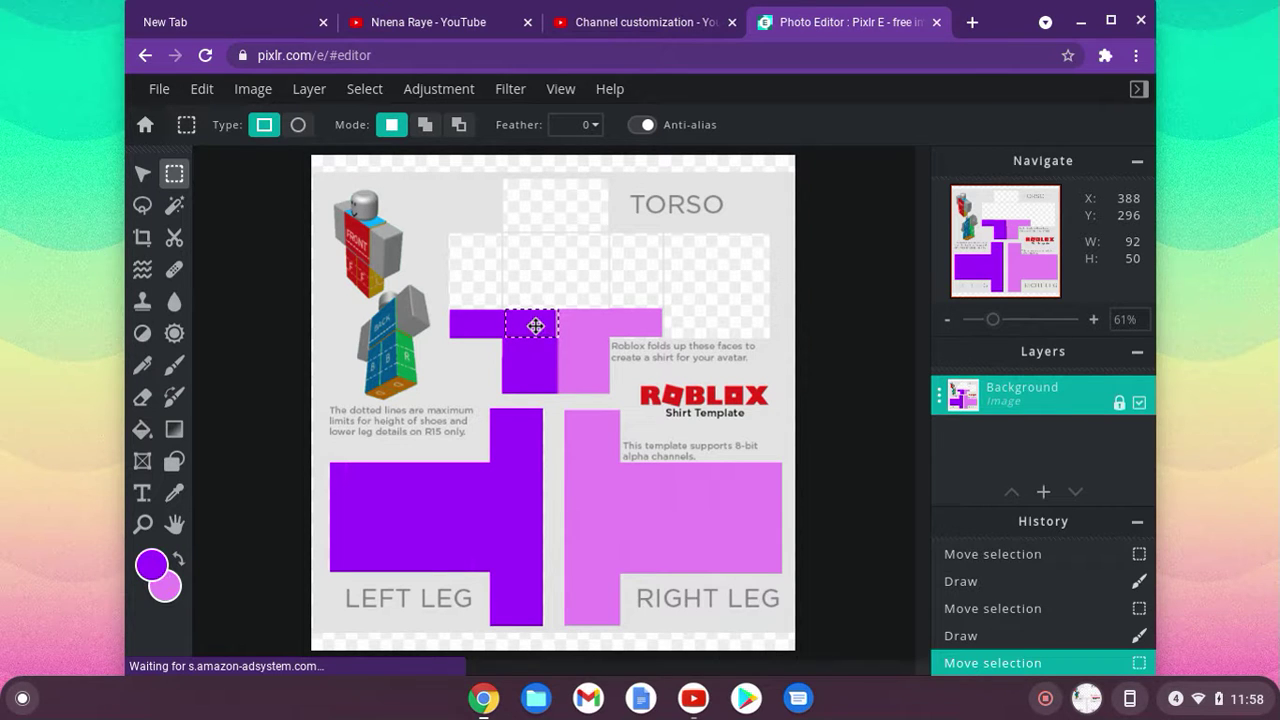
pyautogui.press('b')
pyautogui.moveTo(531, 322)
pyautogui.mouseDown()
pyautogui.moveTo(537, 387)
pyautogui.moveTo(575, 295)
pyautogui.moveTo(579, 494)
pyautogui.mouseUp()
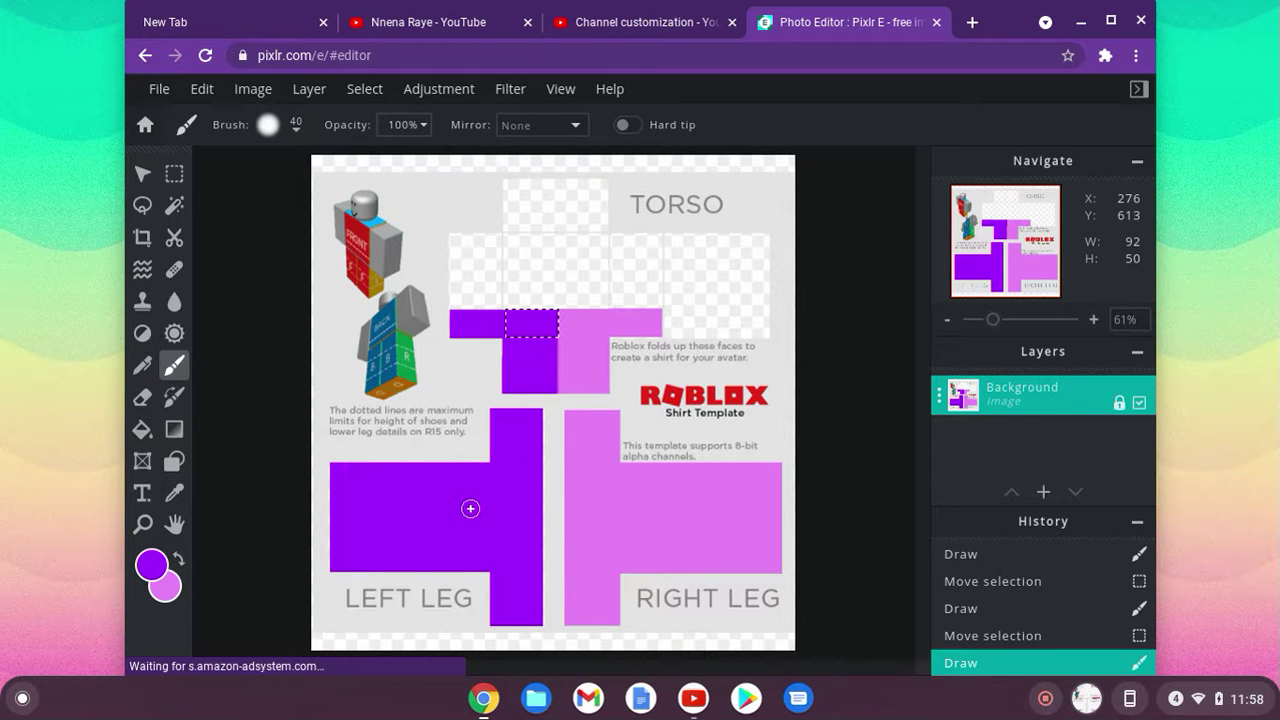
# Step: Move the old selections away and select the bottom left half of the torso row's last panel, about 88 × 48 px, with the Marquee
pyautogui.press('m')
pyautogui.moveTo(540, 323); pyautogui.dragTo(396, 382)
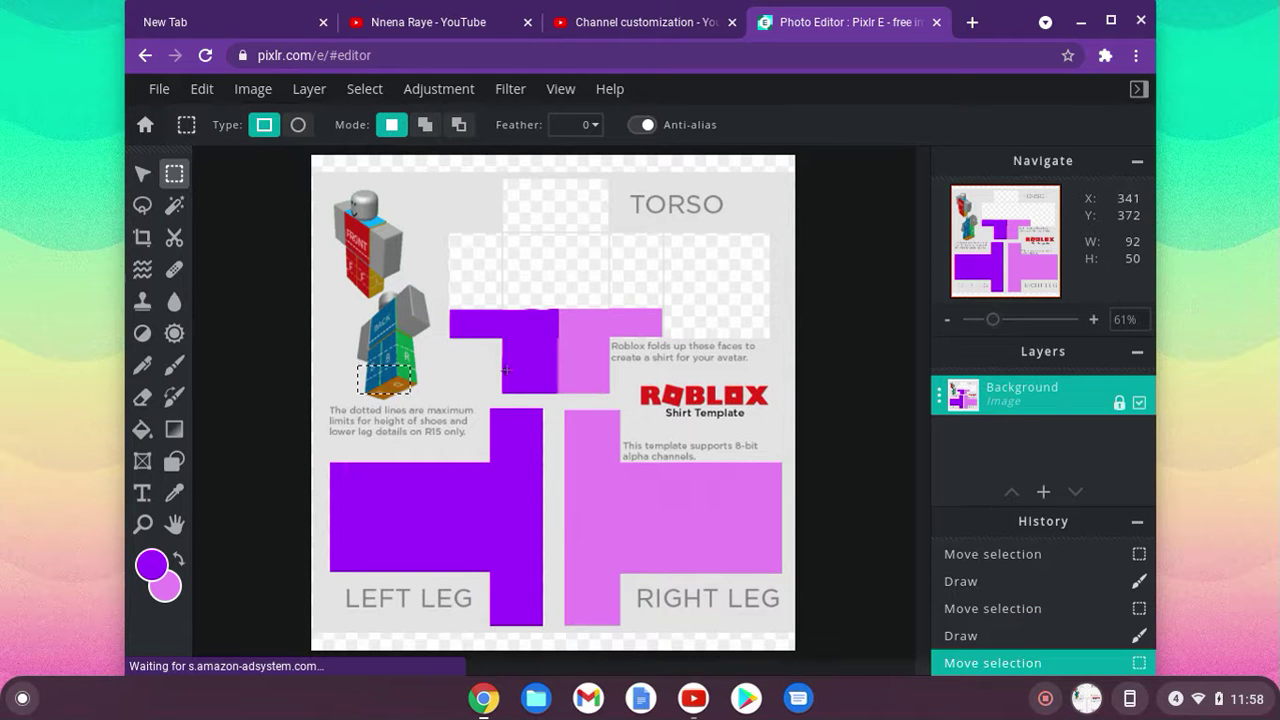
pyautogui.moveTo(381, 387); pyautogui.dragTo(272, 443)
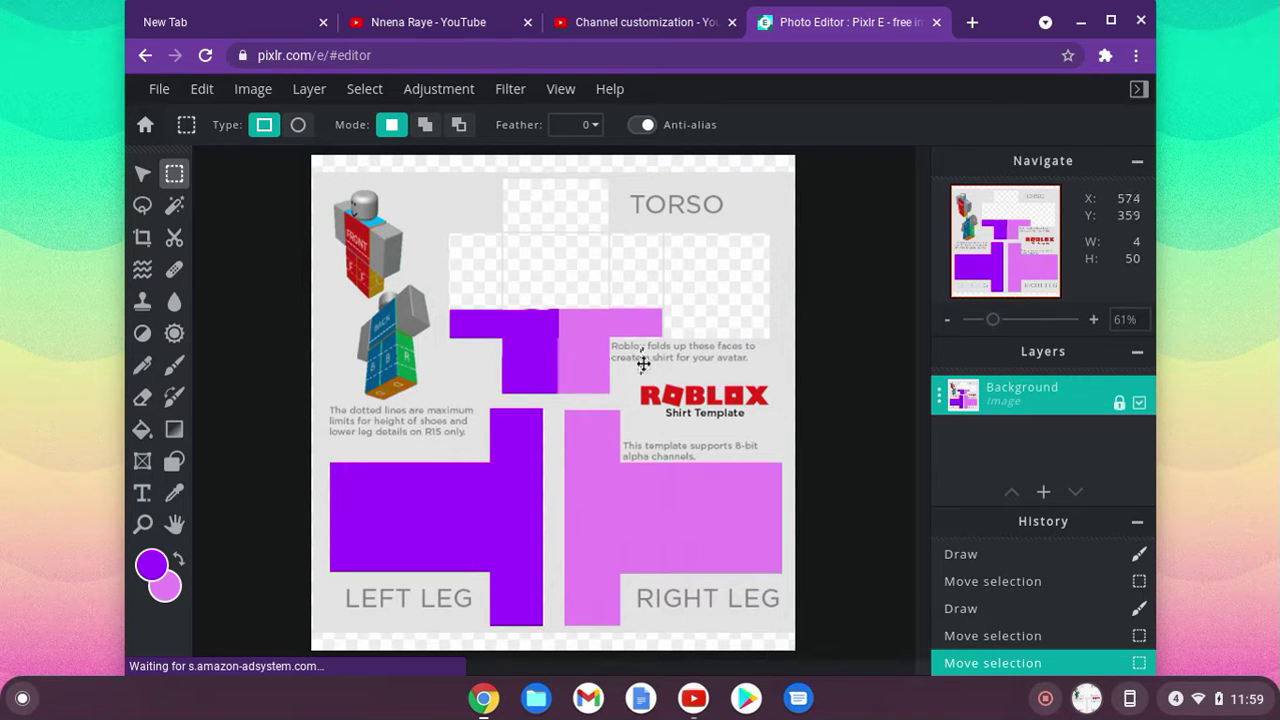
pyautogui.moveTo(643, 363); pyautogui.dragTo(651, 363)
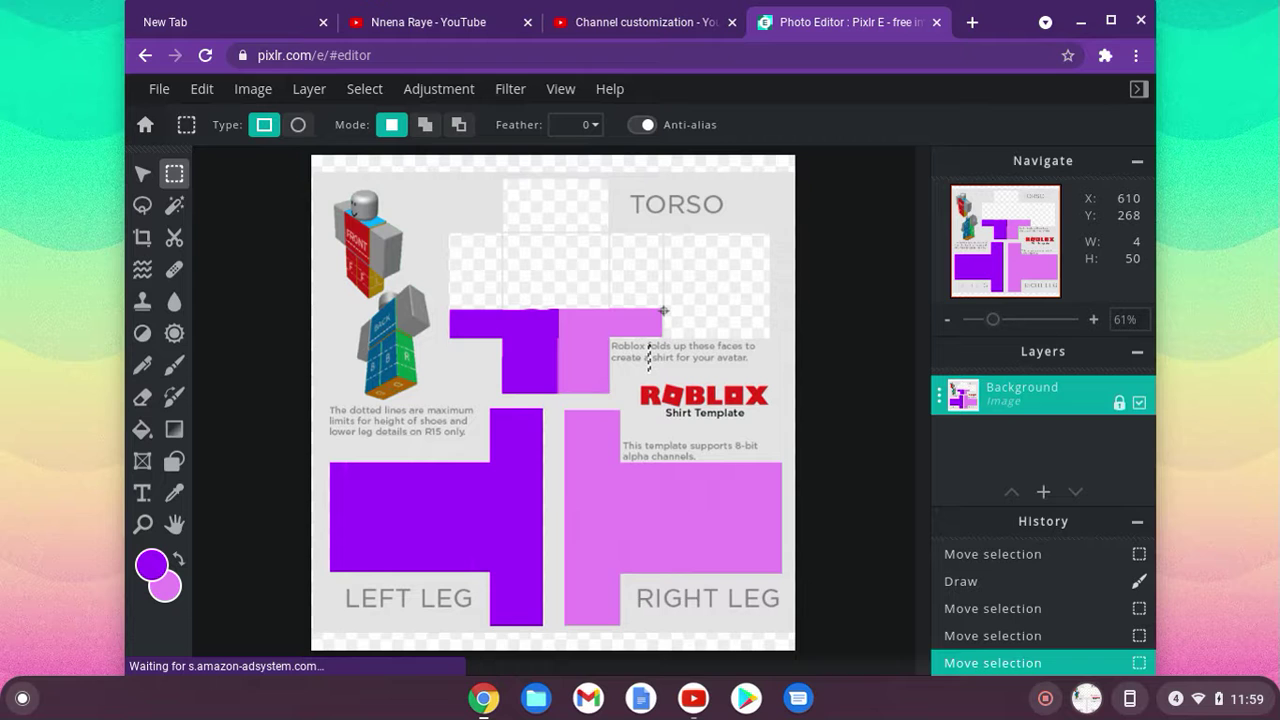
pyautogui.moveTo(663, 306); pyautogui.dragTo(480, 325)
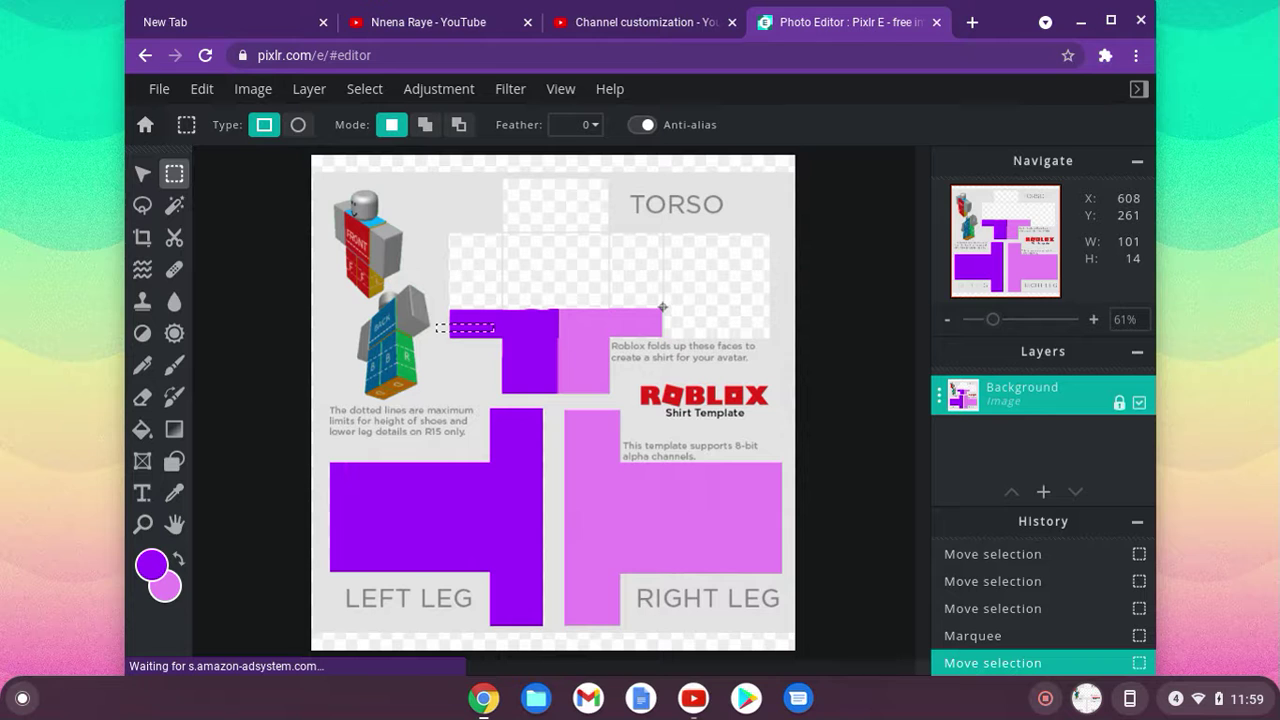
pyautogui.moveTo(662, 309); pyautogui.dragTo(770, 341)
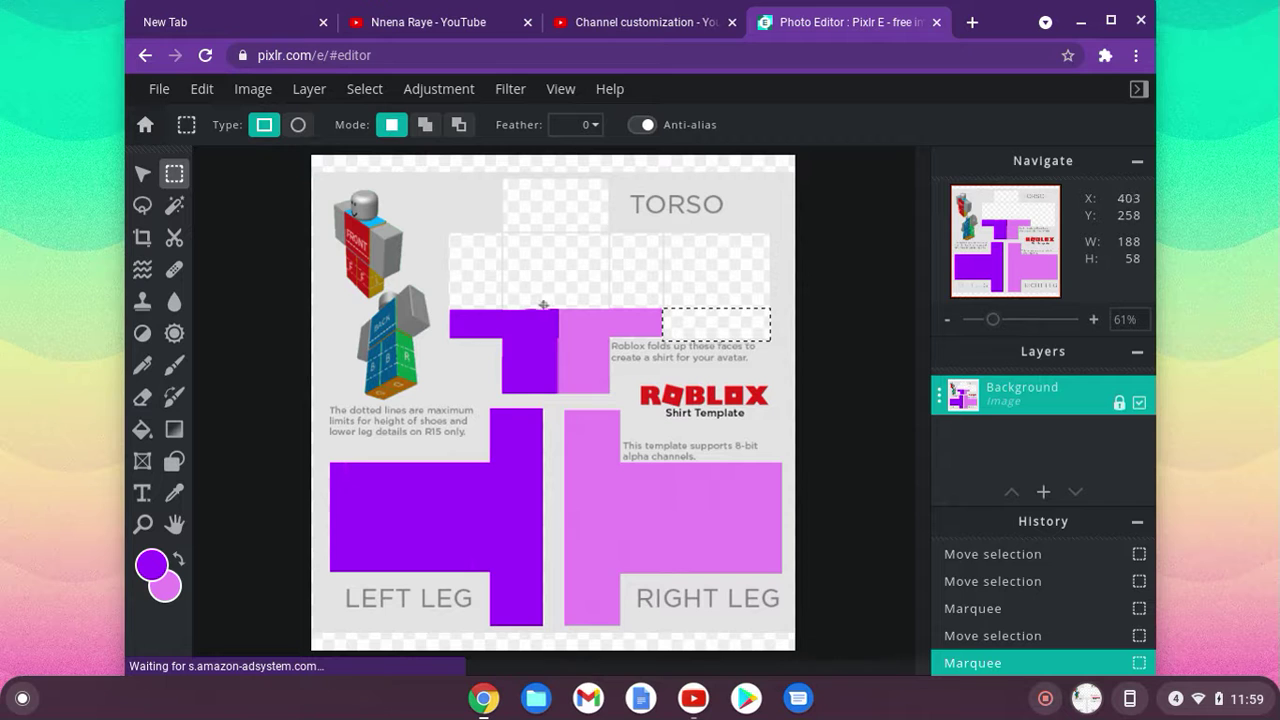
pyautogui.moveTo(558, 310); pyautogui.dragTo(689, 326)
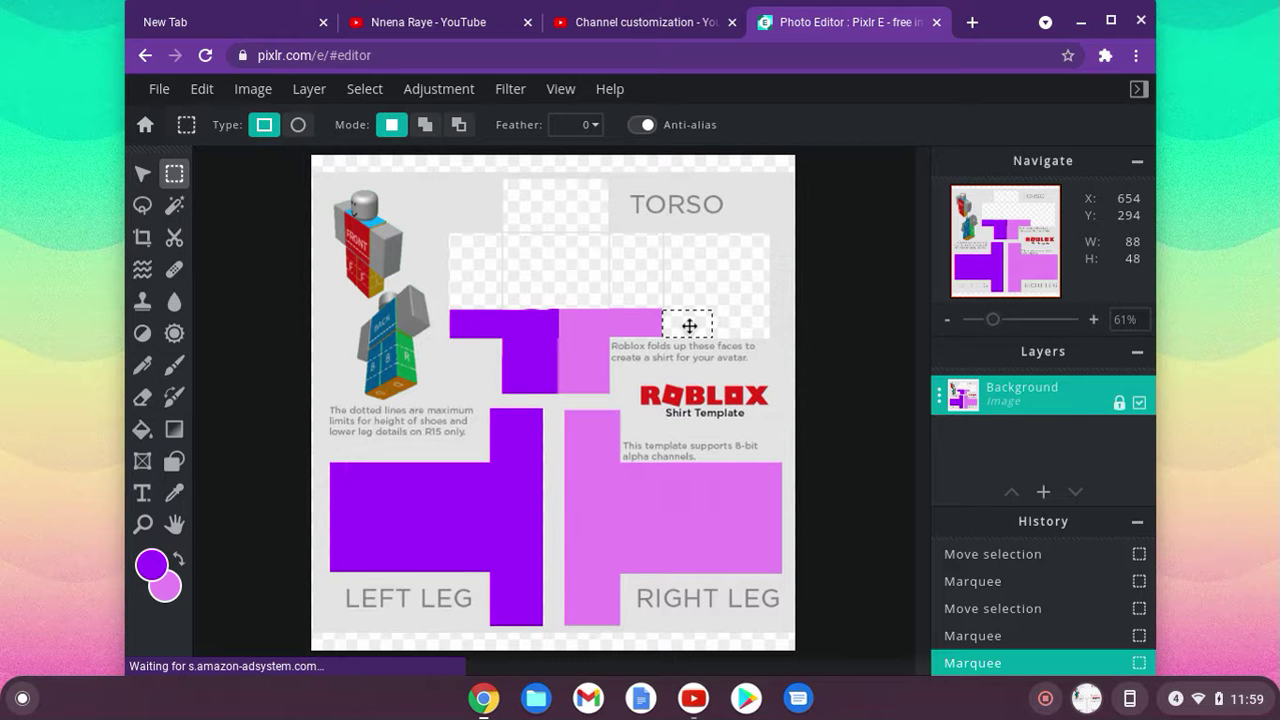
pyautogui.moveTo(689, 326); pyautogui.dragTo(689, 326)
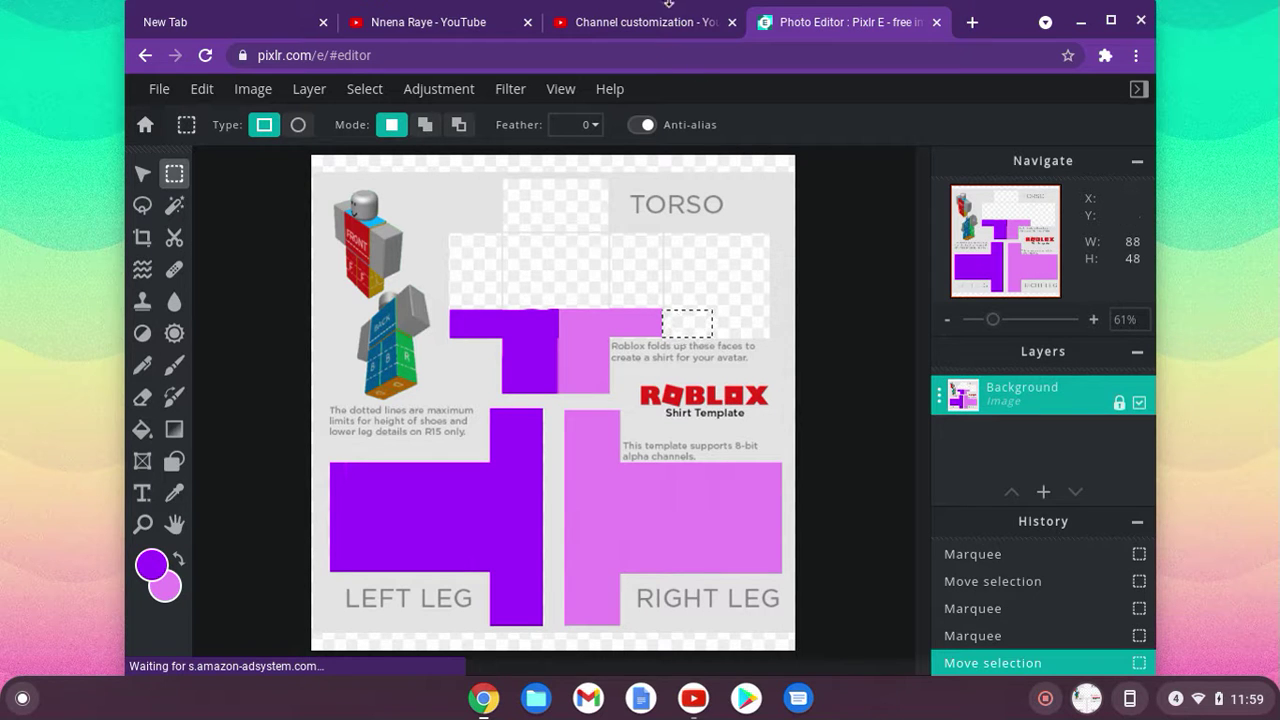
pyautogui.hotkey('alt', 'shift', 's')
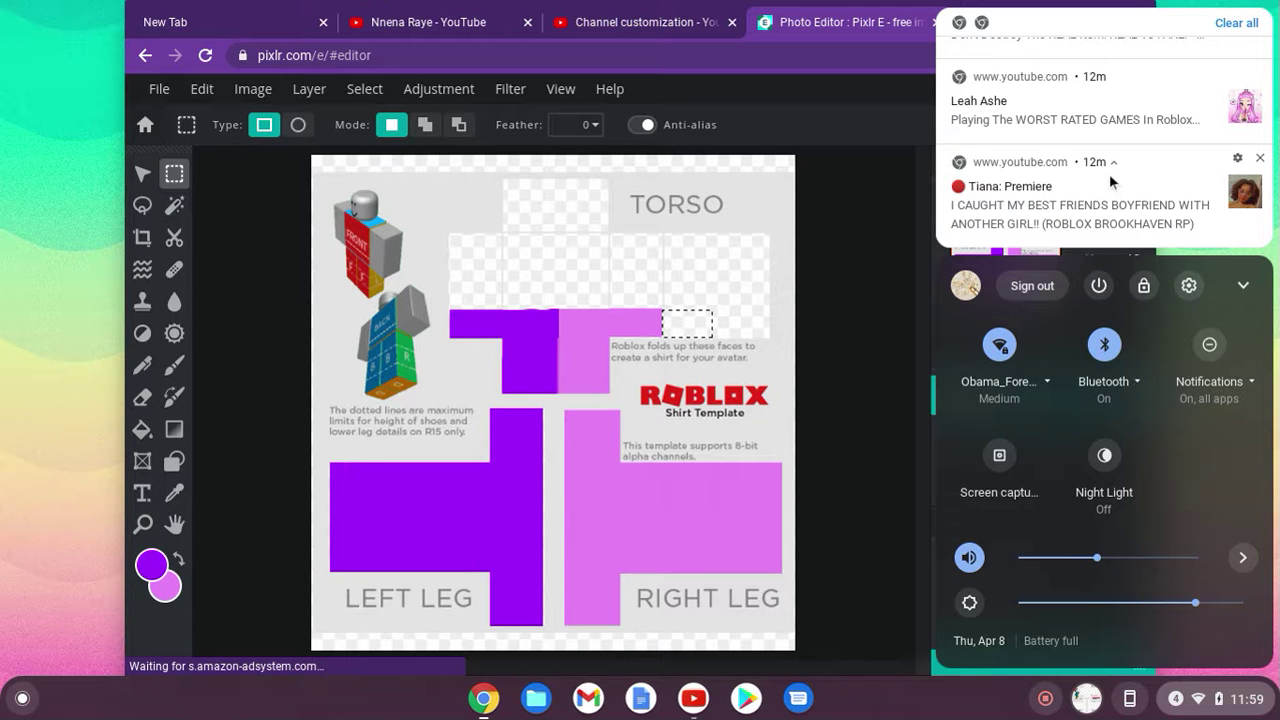
pyautogui.scroll(1, 1109, 173)
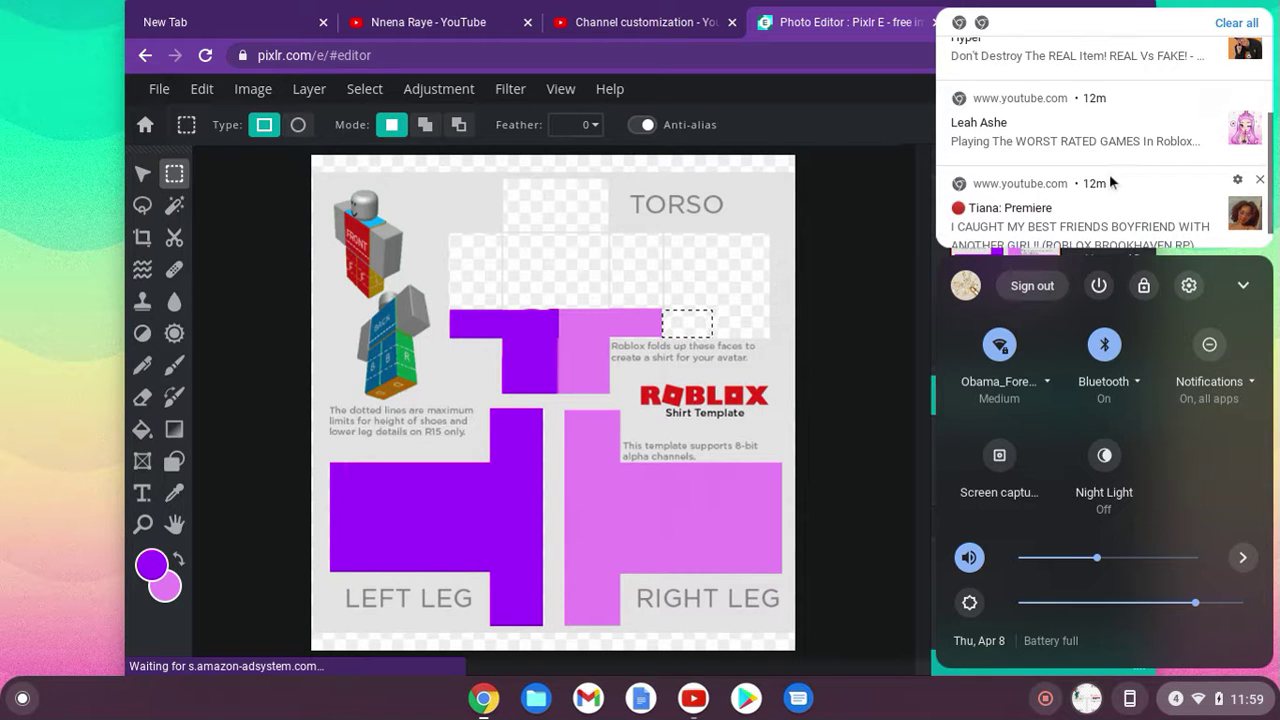
pyautogui.scroll(3, 1109, 173)
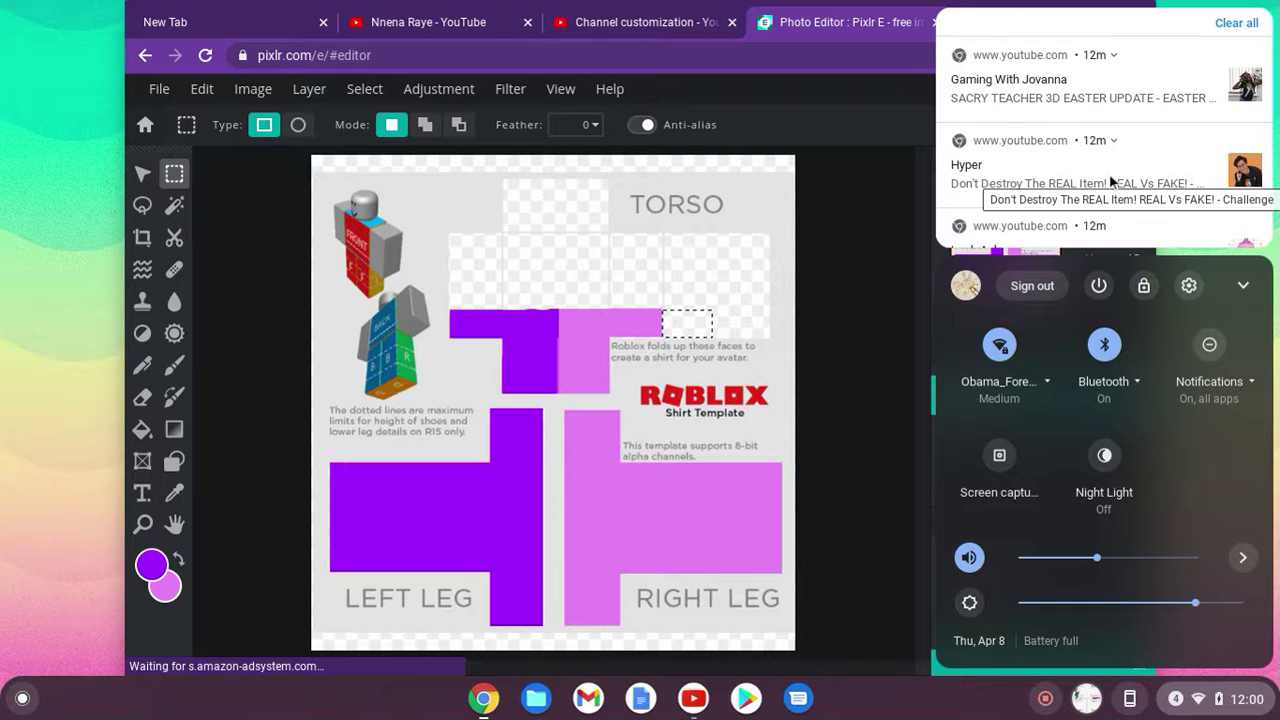
pyautogui.scroll(-3, 1110, 181)
pyautogui.press('Escape')
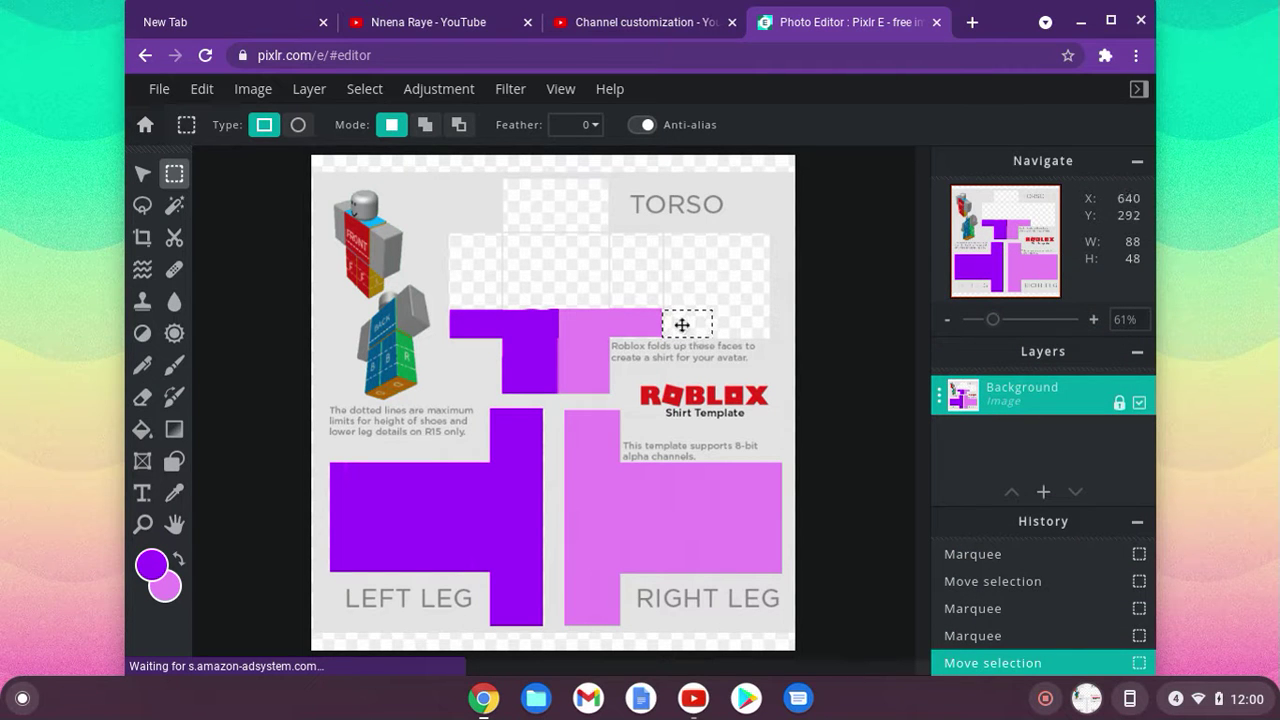
# Step: Swap the colours and brush the selected bottom left half of the torso row's last panel pink
pyautogui.press('x')
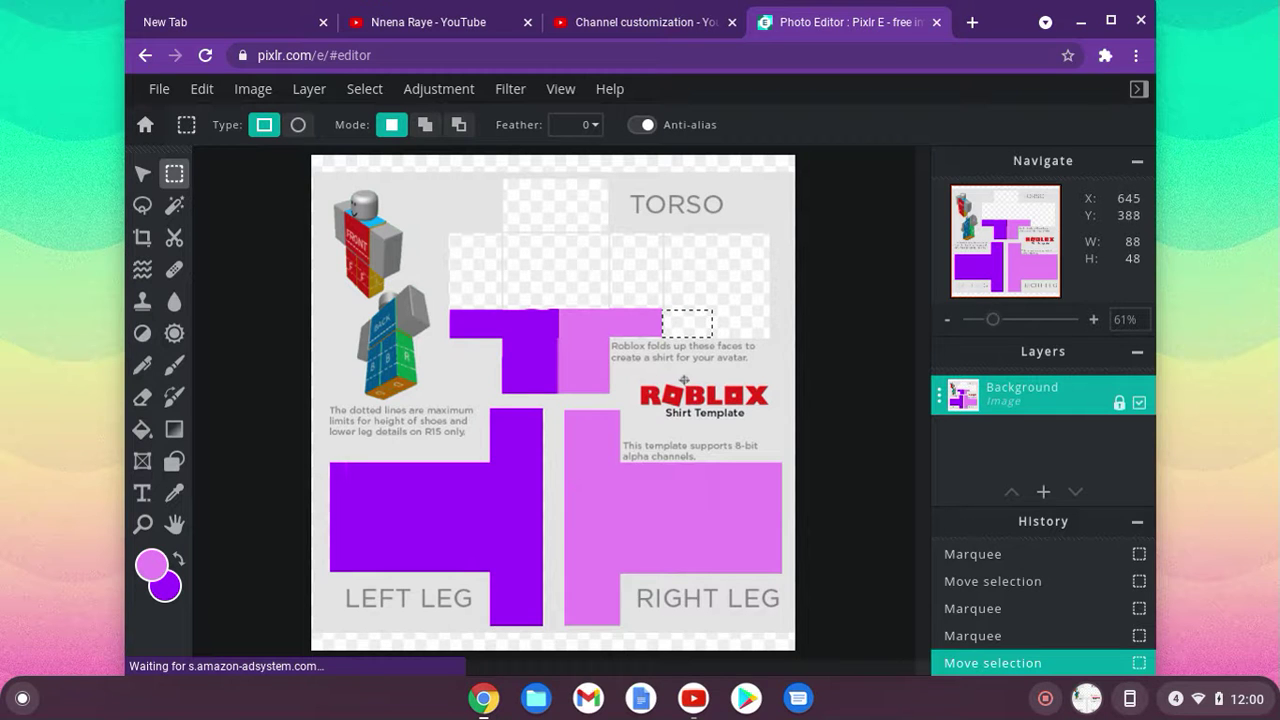
pyautogui.press('b')
pyautogui.moveTo(675, 300); pyautogui.dragTo(672, 336)
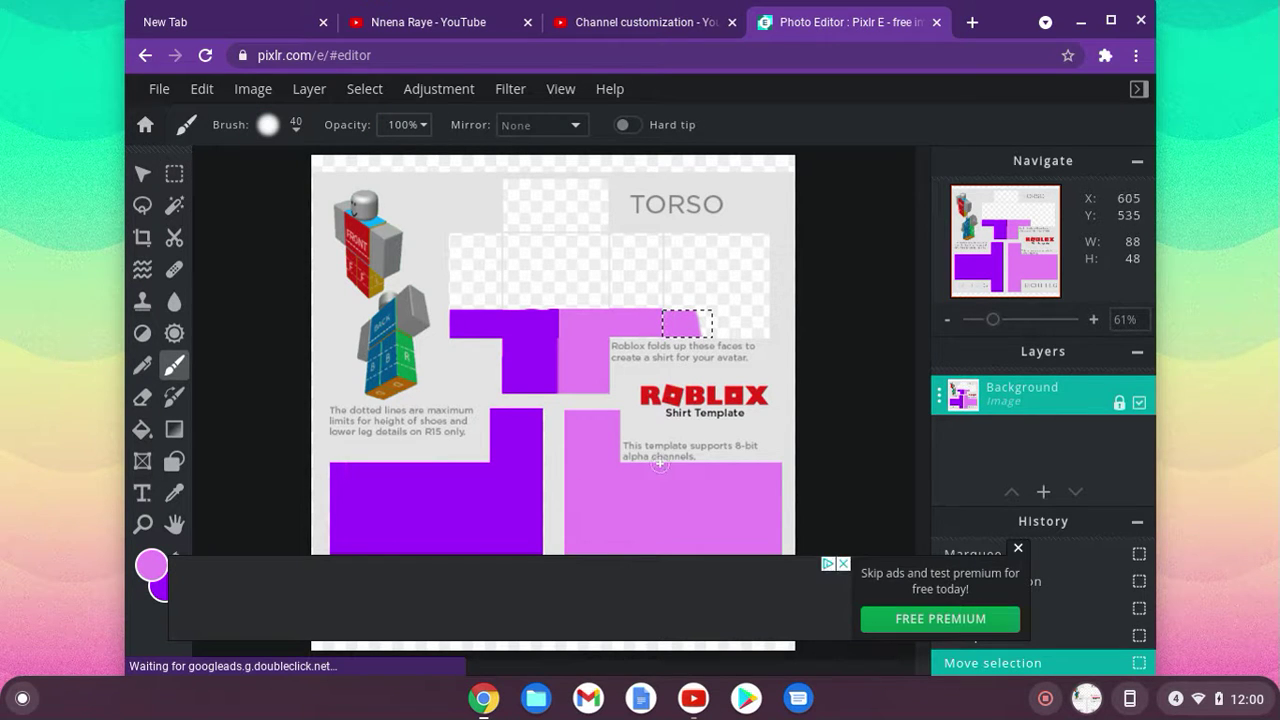
pyautogui.click(702, 324)
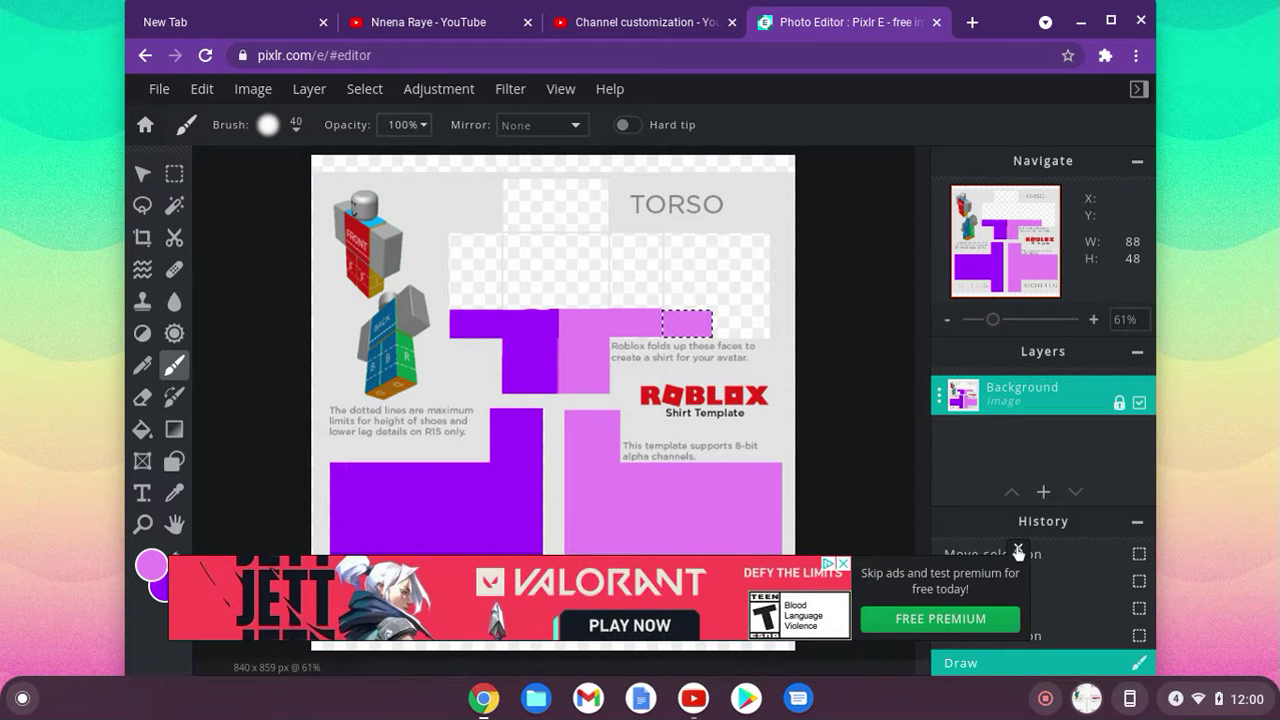
# Step: Move the selection to the bottom right half of the torso row's last panel and brush it purple
pyautogui.press('m')
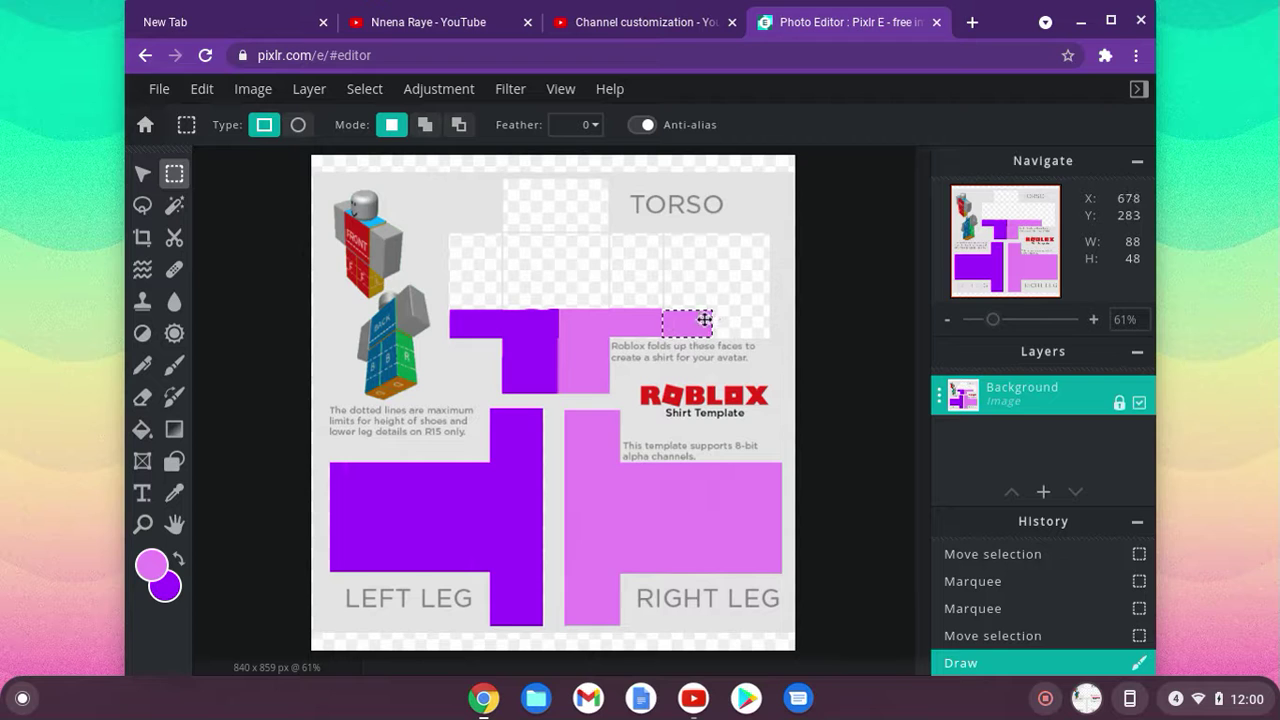
pyautogui.moveTo(688, 324); pyautogui.dragTo(747, 326)
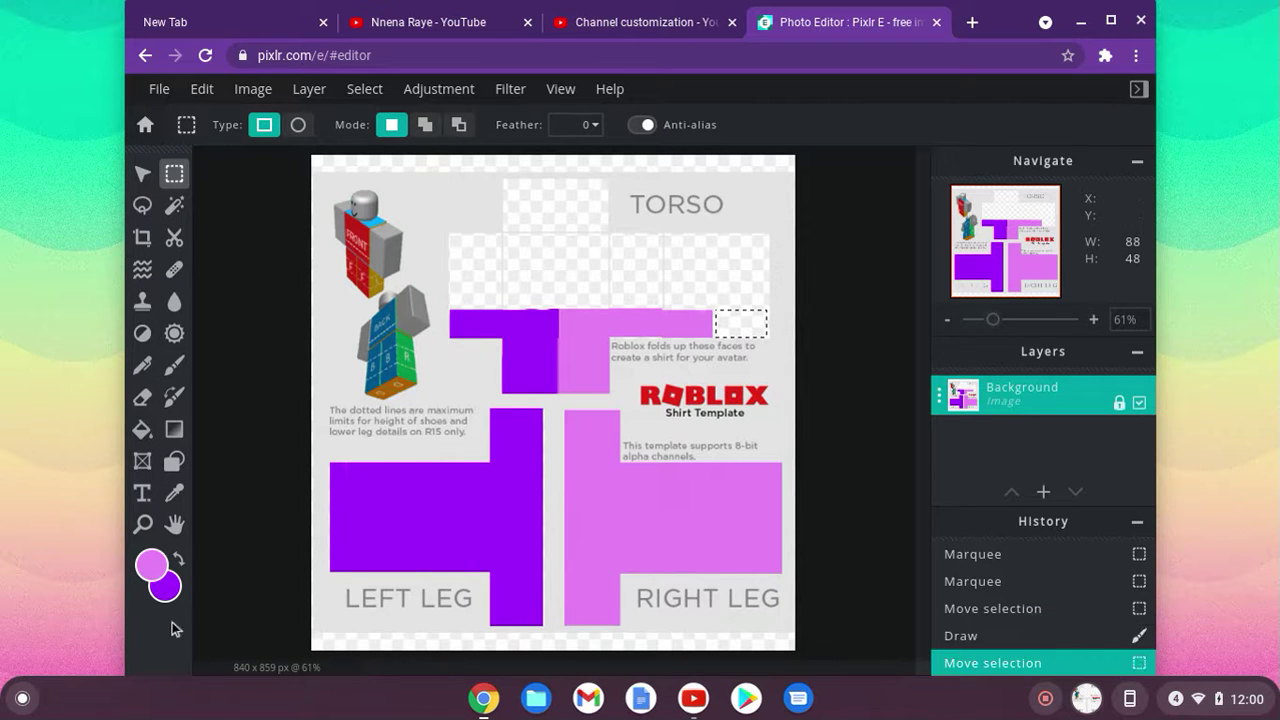
pyautogui.press('x')
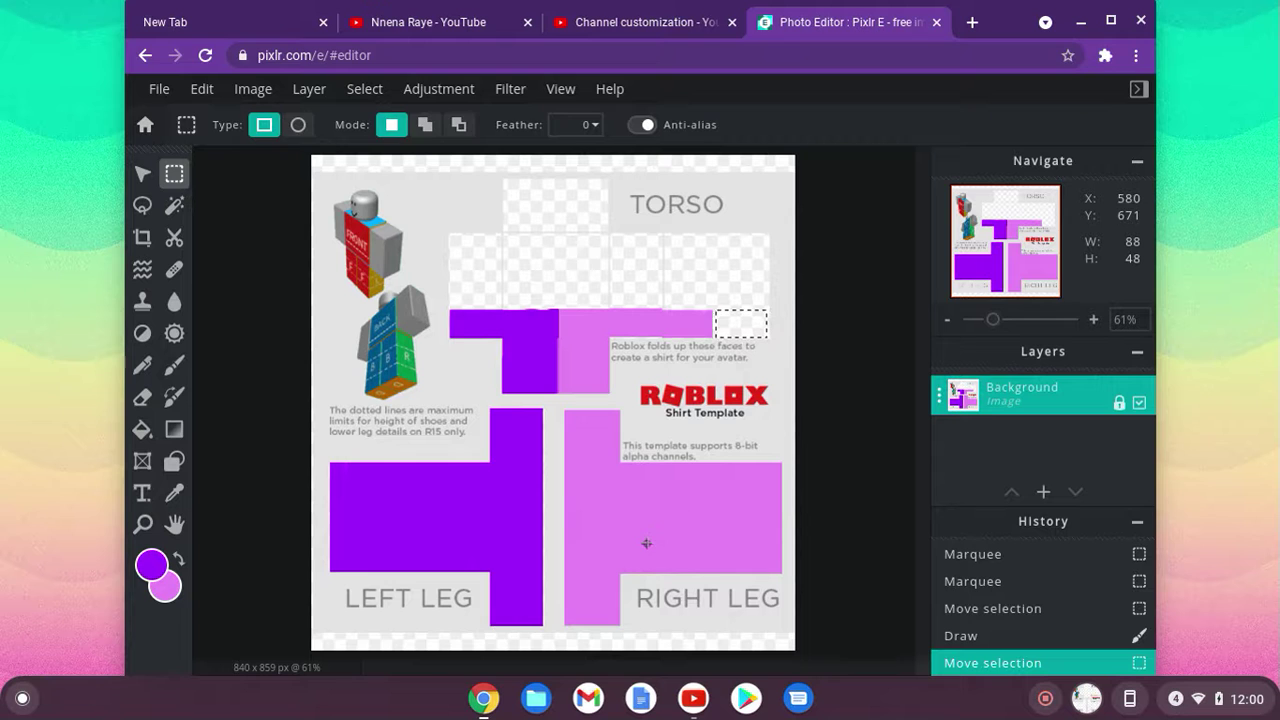
pyautogui.press('b')
pyautogui.moveTo(760, 308)
pyautogui.mouseDown()
pyautogui.moveTo(762, 268)
pyautogui.moveTo(730, 240)
pyautogui.mouseUp()
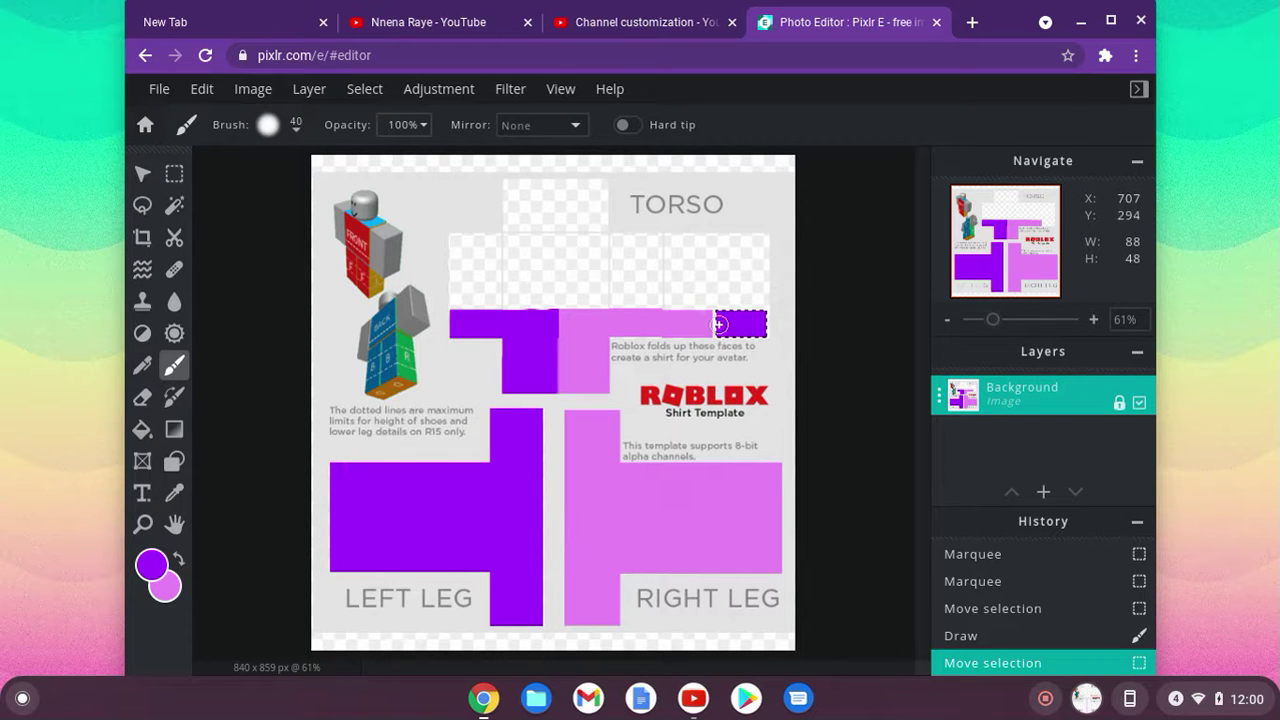
pyautogui.moveTo(775, 337); pyautogui.dragTo(763, 330)
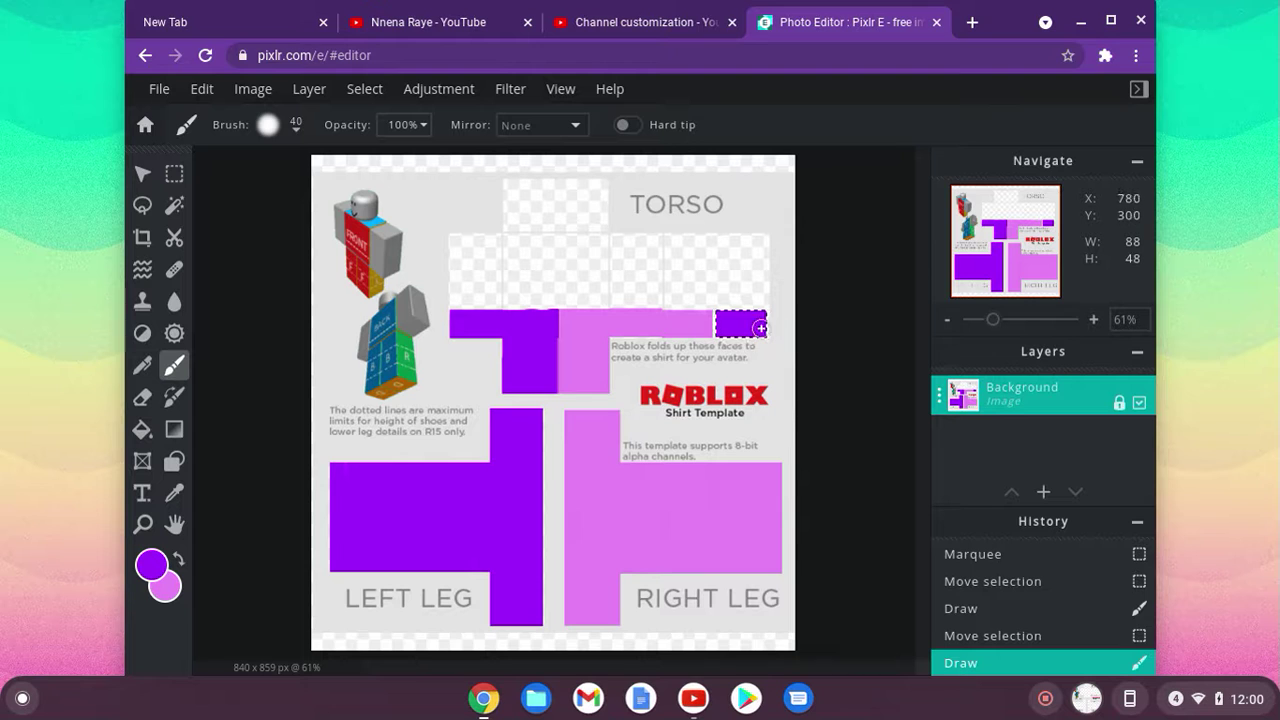
# Step: Shift the selection slightly right to the last panel's outer edge and brush the uncovered edge purple
pyautogui.press('m')
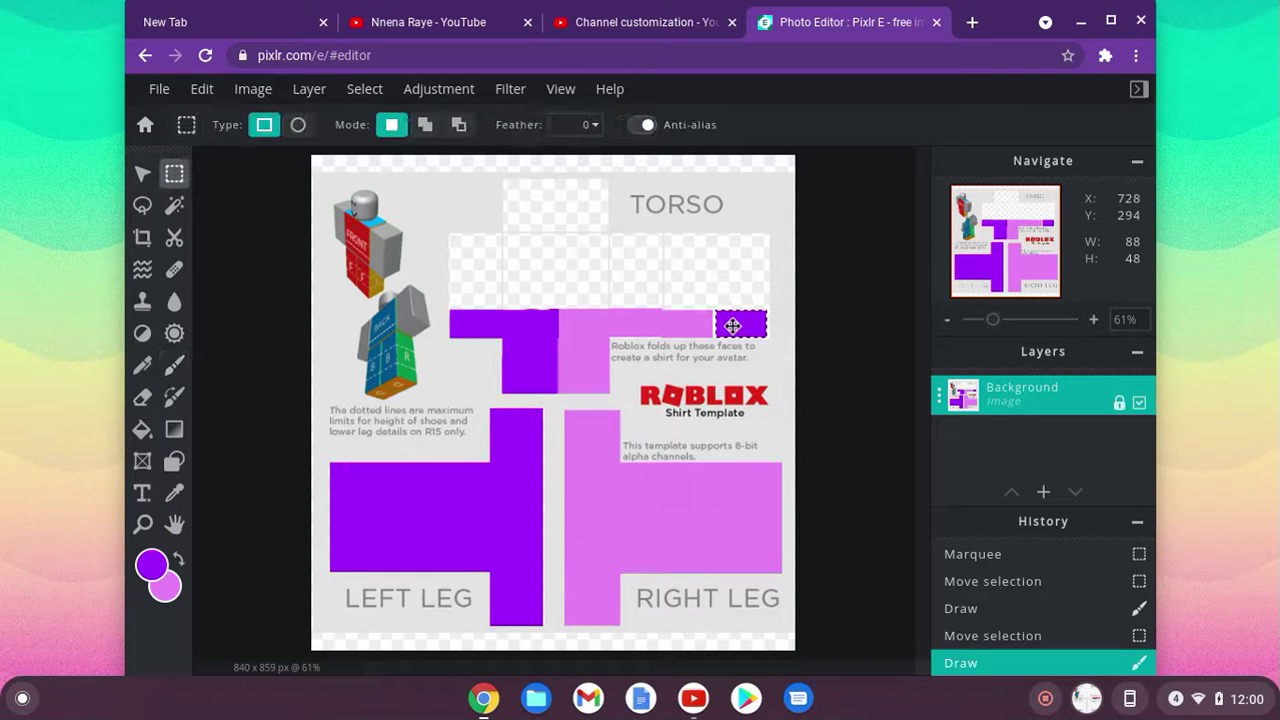
pyautogui.moveTo(733, 326); pyautogui.dragTo(736, 327)
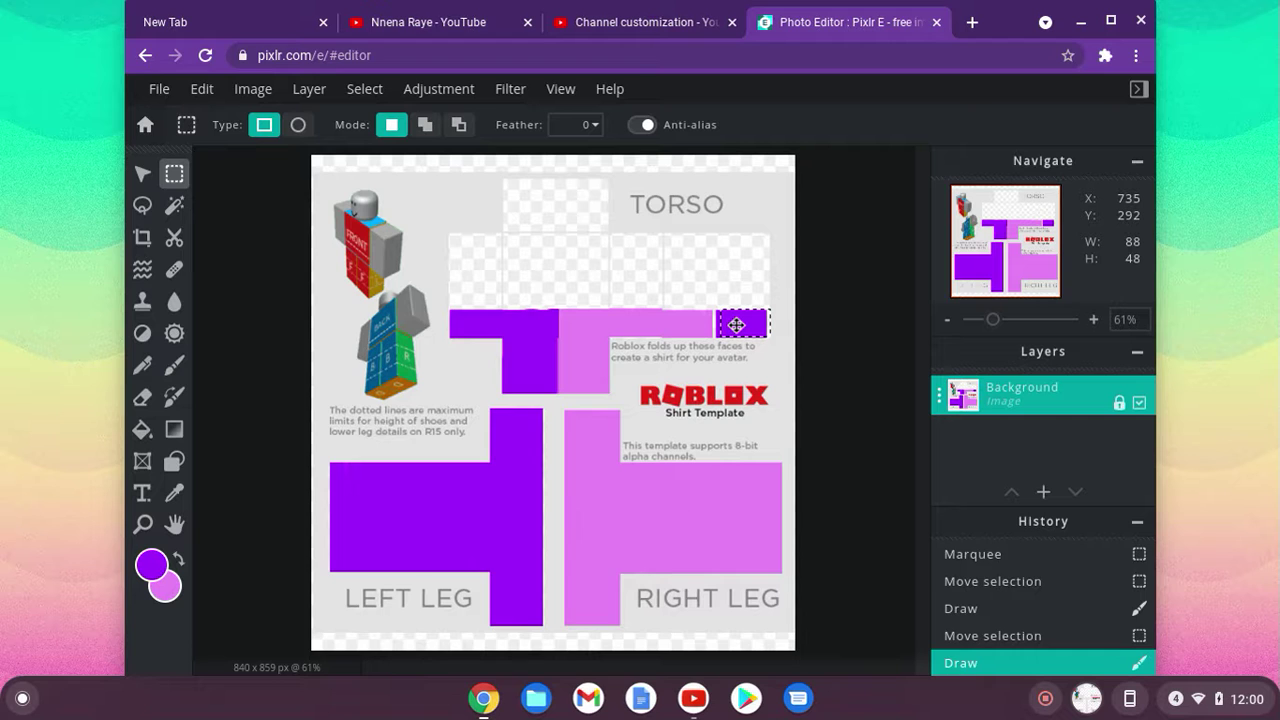
pyautogui.moveTo(736, 325); pyautogui.dragTo(736, 325)
pyautogui.press('b')
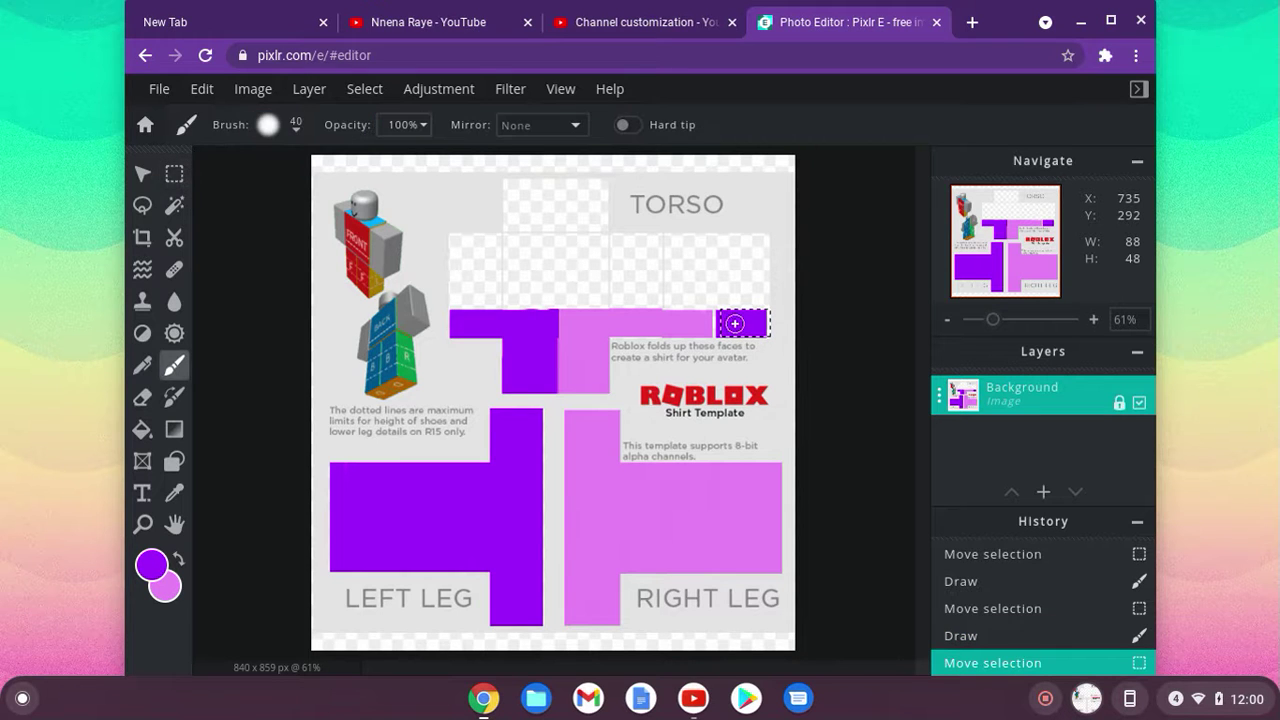
pyautogui.click(778, 335)
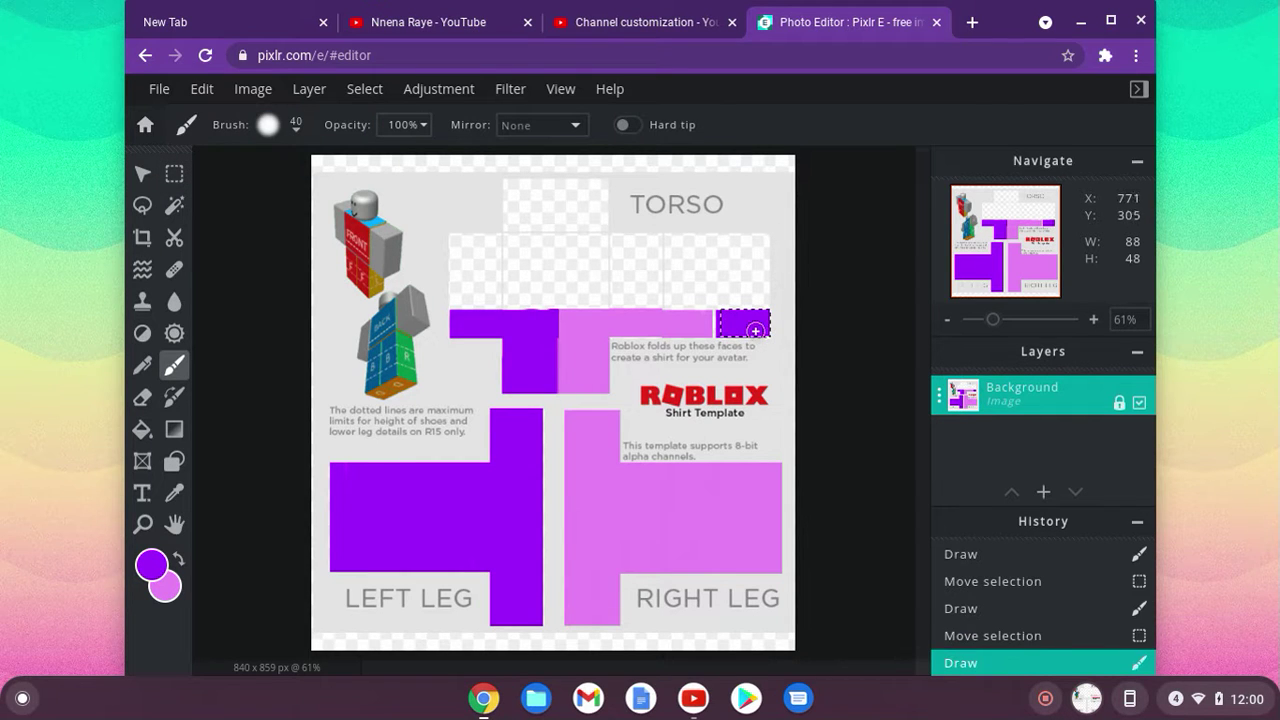
# Step: Shift the selection left to the seam with the pink half and brush the gap purple
pyautogui.press('m')
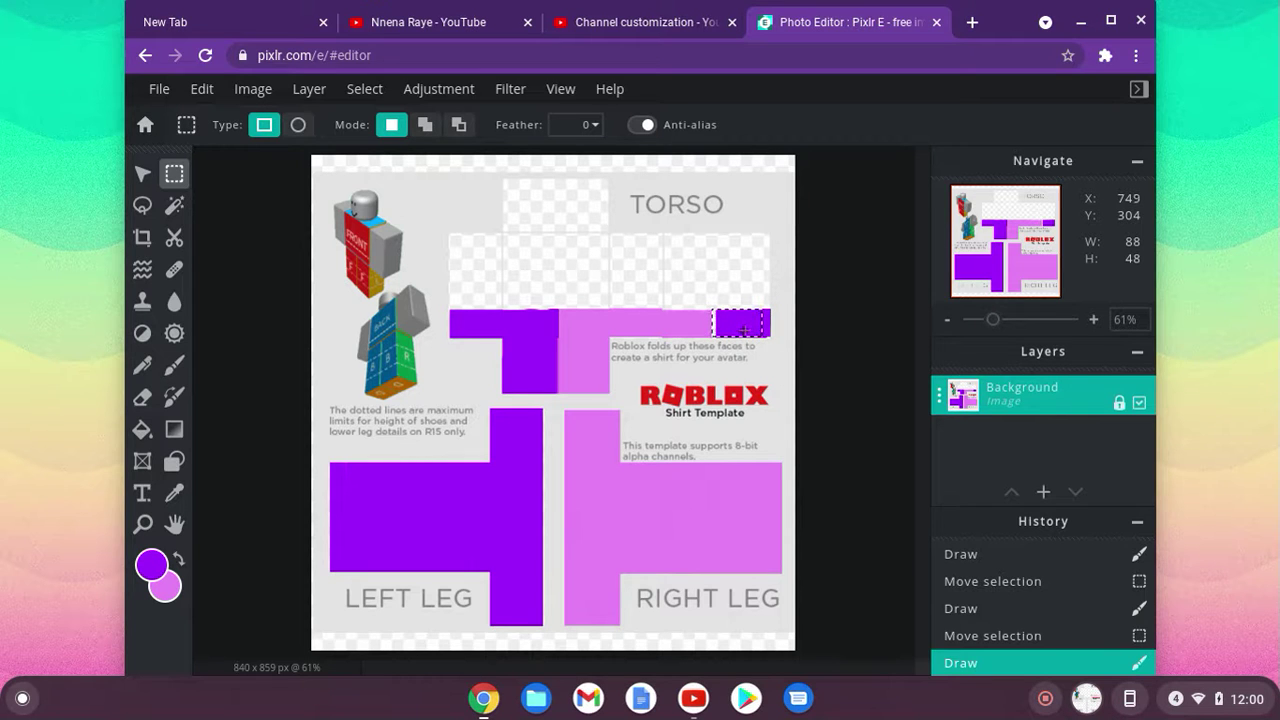
pyautogui.click(744, 330)
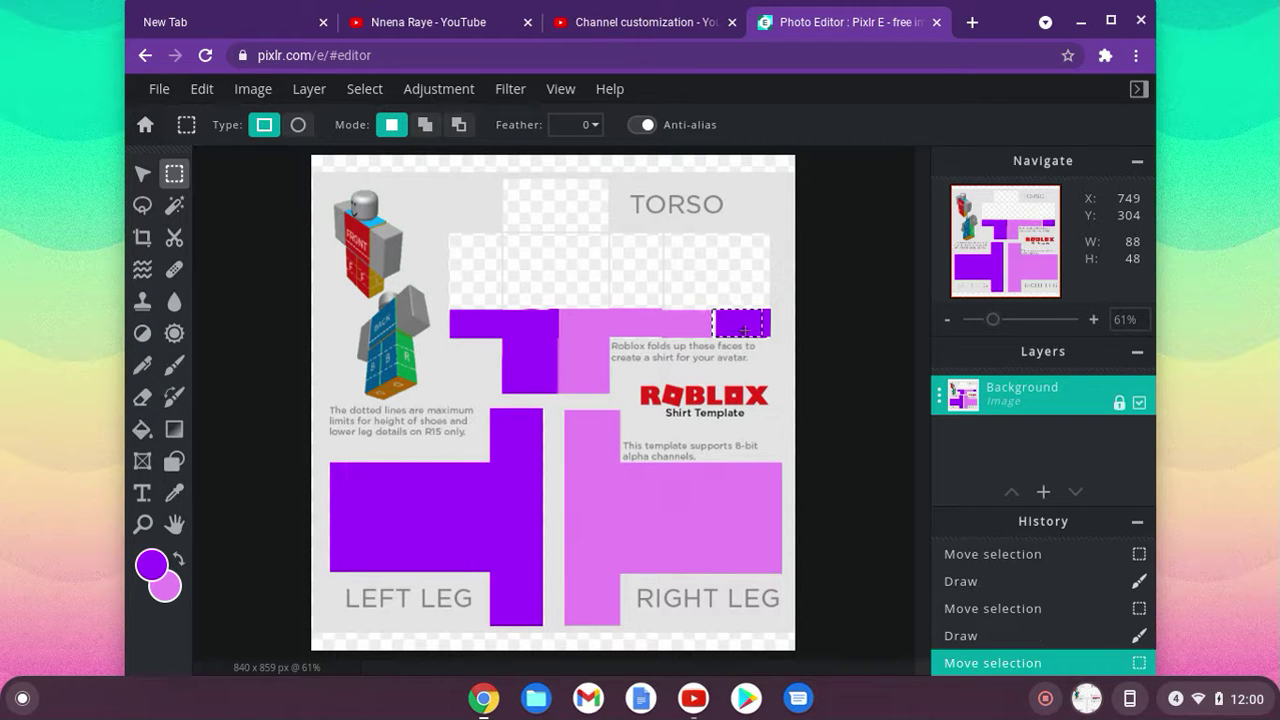
pyautogui.press('b')
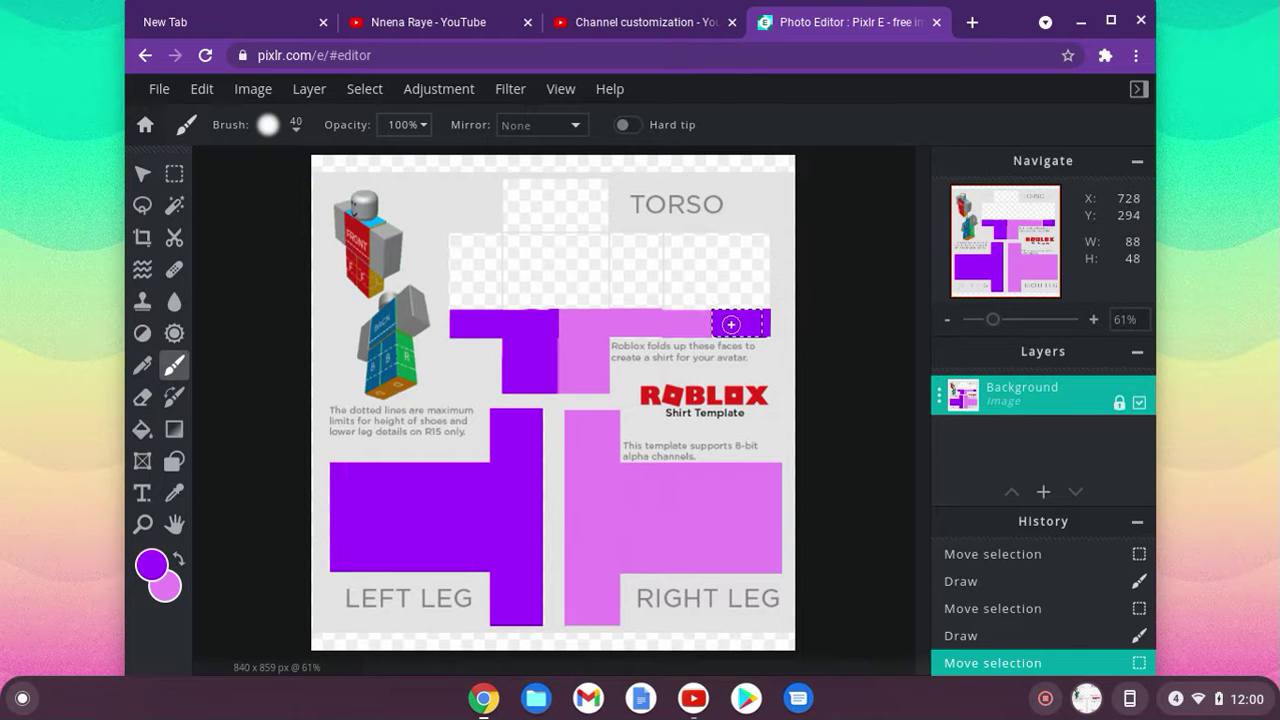
pyautogui.click(731, 324)
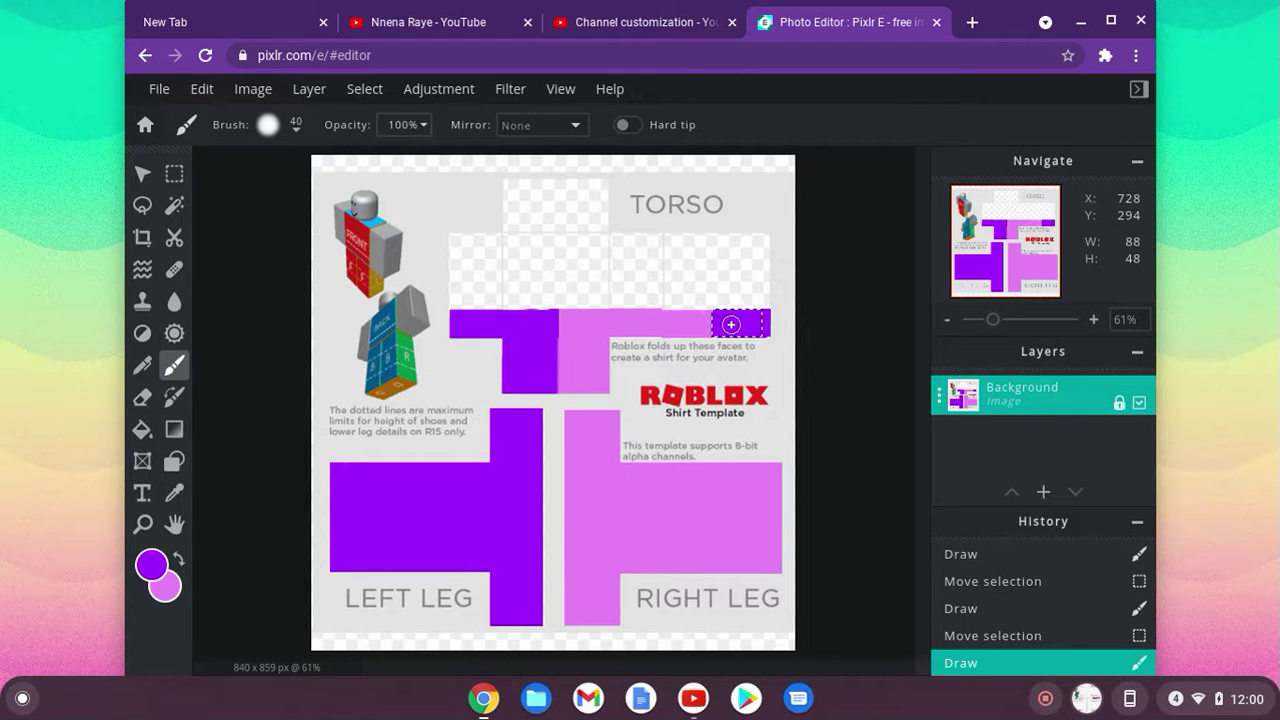
pyautogui.click(722, 337)
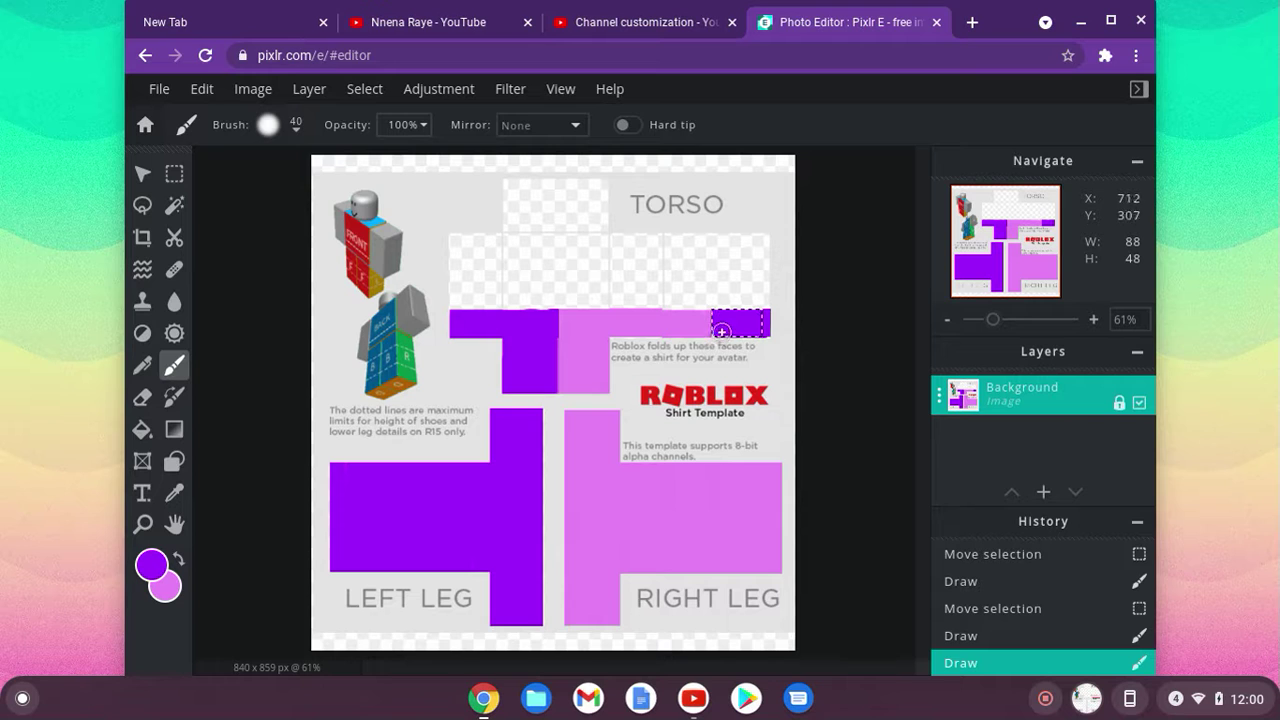
# Step: Shift the selection slightly down and brush the lower edge of the last panel's purple half purple
pyautogui.press('m')
pyautogui.moveTo(742, 329)
pyautogui.mouseDown()
pyautogui.moveTo(744, 433)
pyautogui.moveTo(757, 338)
pyautogui.moveTo(724, 342)
pyautogui.moveTo(671, 398)
pyautogui.moveTo(710, 346)
pyautogui.moveTo(742, 331)
pyautogui.mouseUp()
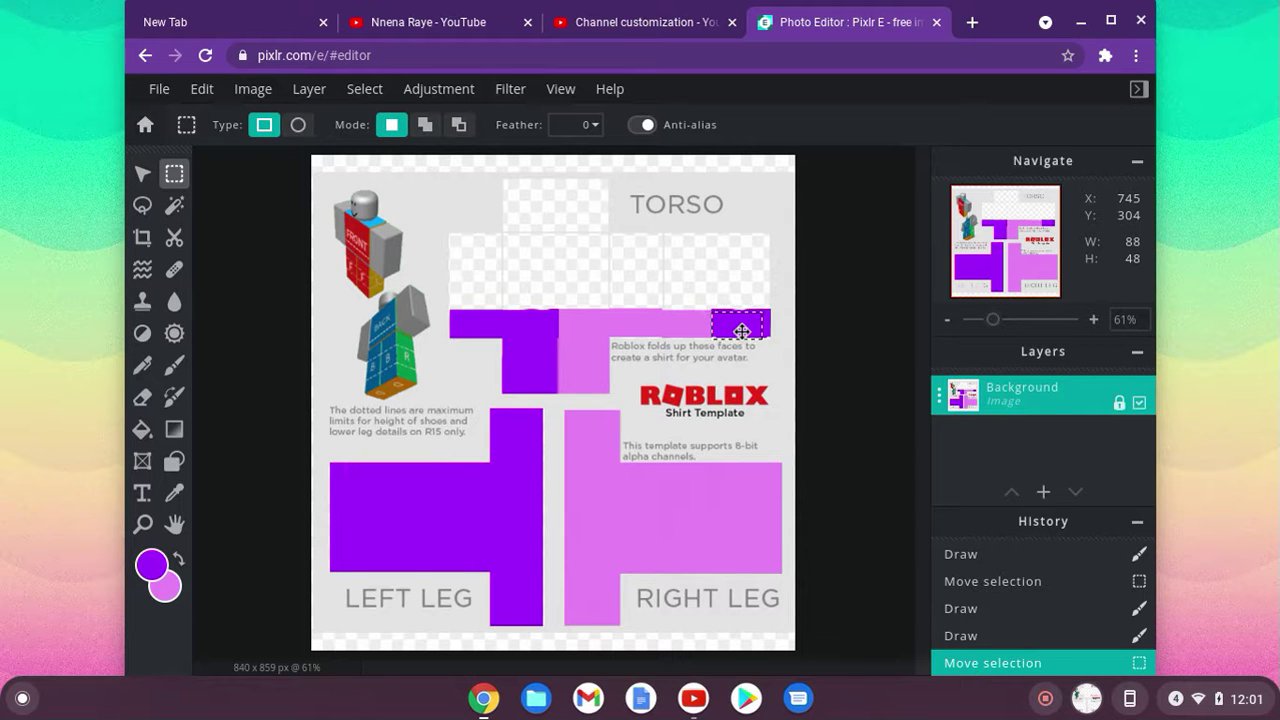
pyautogui.press('b')
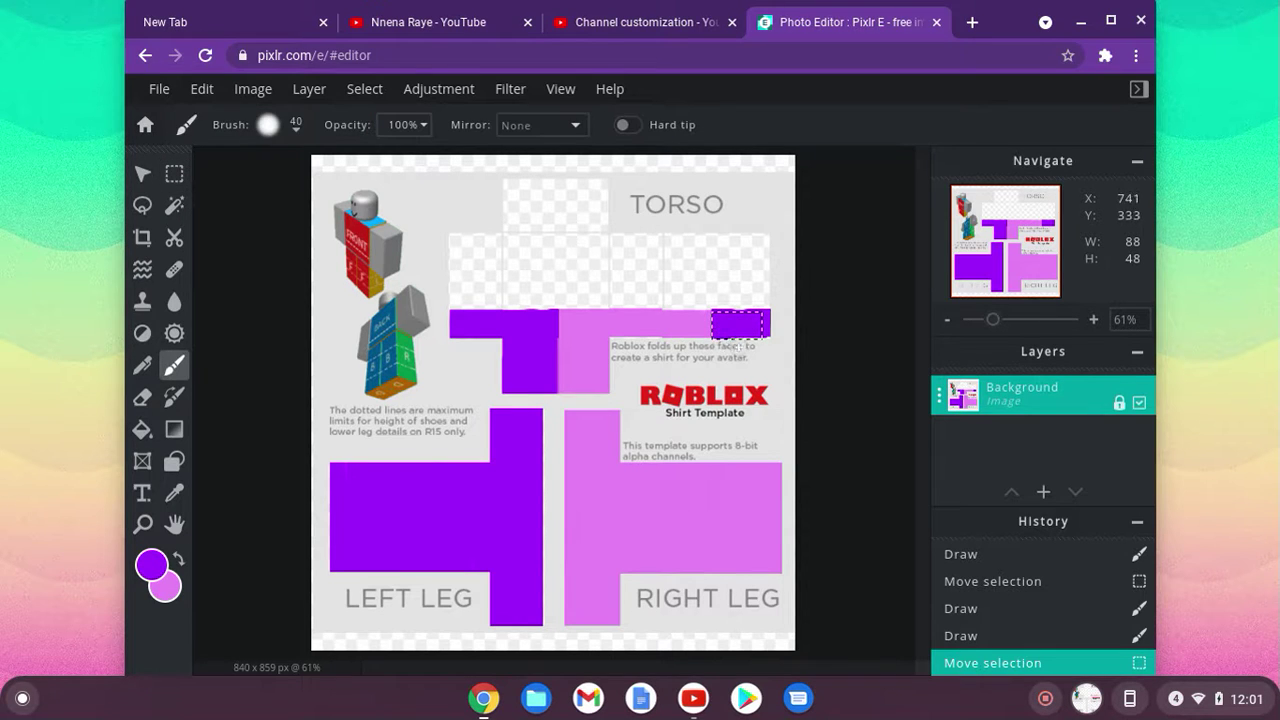
pyautogui.moveTo(759, 343); pyautogui.dragTo(746, 334)
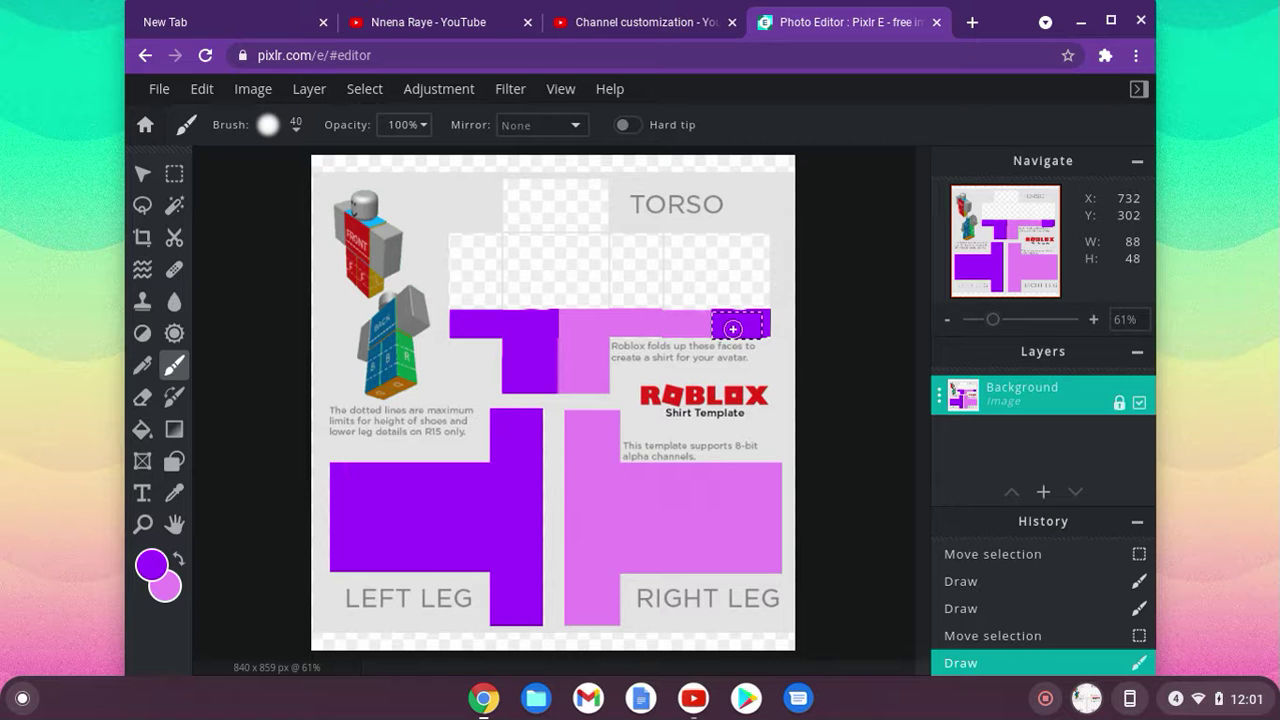
# Step: Shift the selection right to the last panel's lower outer corner, brush it purple, and clear the selection
pyautogui.press('m')
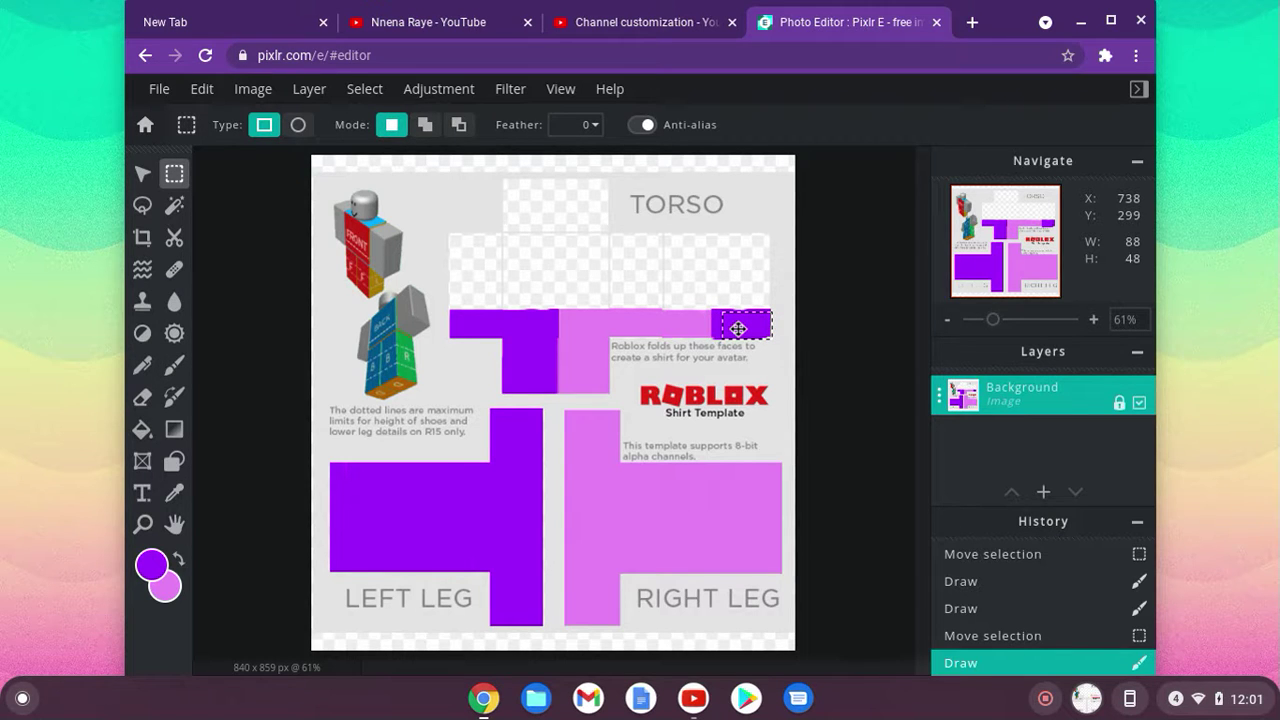
pyautogui.moveTo(738, 329); pyautogui.dragTo(736, 329)
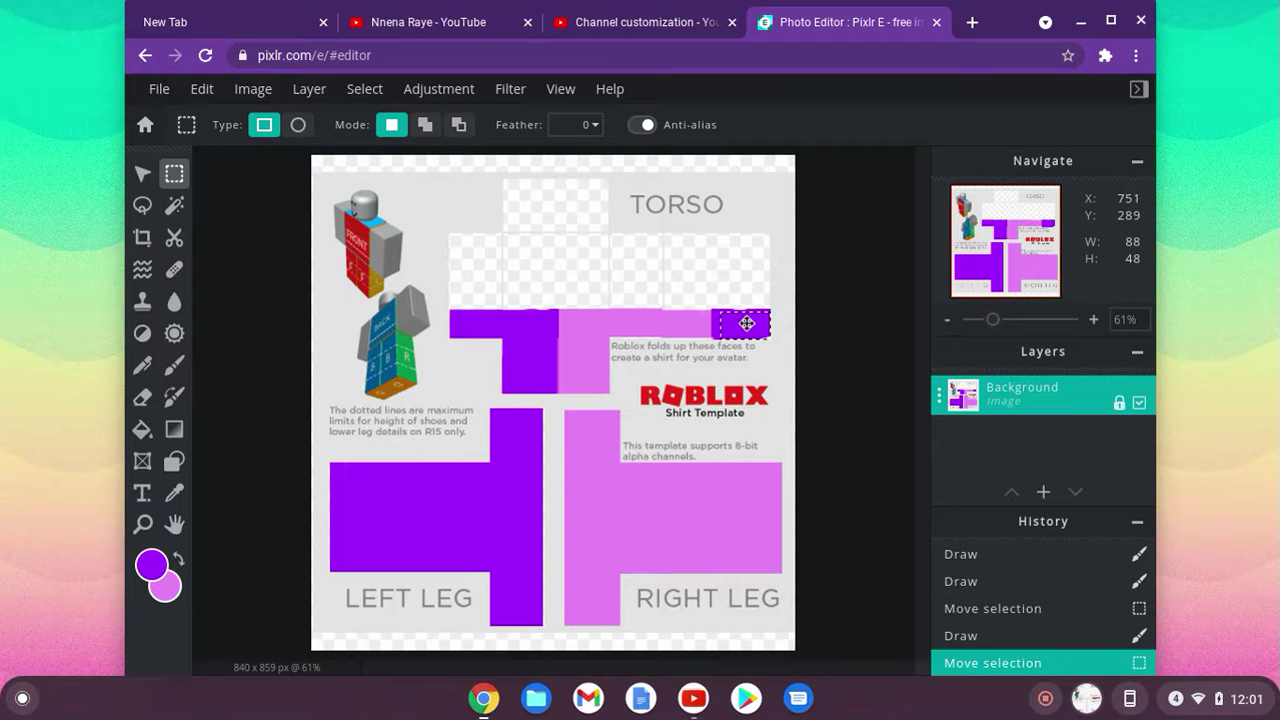
pyautogui.press('b')
pyautogui.moveTo(762, 323)
pyautogui.mouseDown()
pyautogui.moveTo(762, 335)
pyautogui.moveTo(729, 319)
pyautogui.moveTo(618, 362)
pyautogui.moveTo(720, 314)
pyautogui.moveTo(546, 400)
pyautogui.moveTo(262, 428)
pyautogui.mouseUp()
pyautogui.press('m')
pyautogui.click(394, 463)
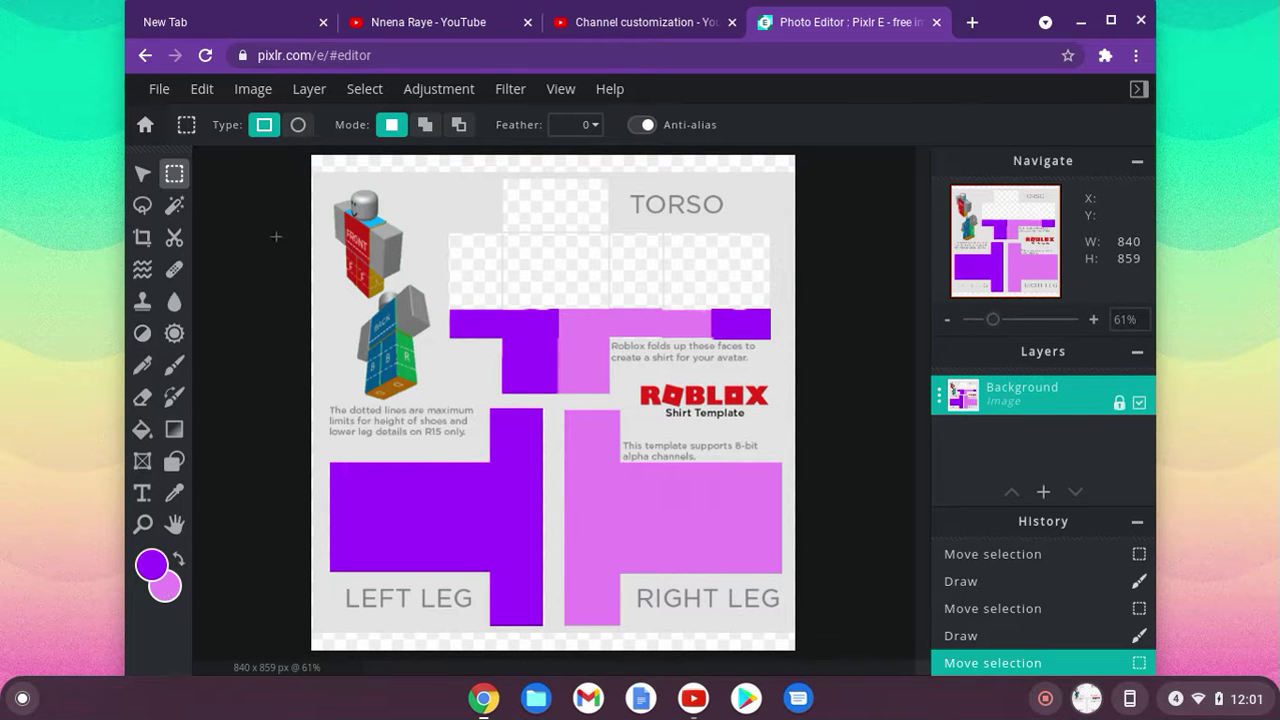
# Step: Set the foreground colour to white, #FFFFFF
pyautogui.click(151, 563)
pyautogui.moveTo(540, 330)
pyautogui.mouseDown()
pyautogui.moveTo(571, 303)
pyautogui.moveTo(252, 213)
pyautogui.mouseUp()
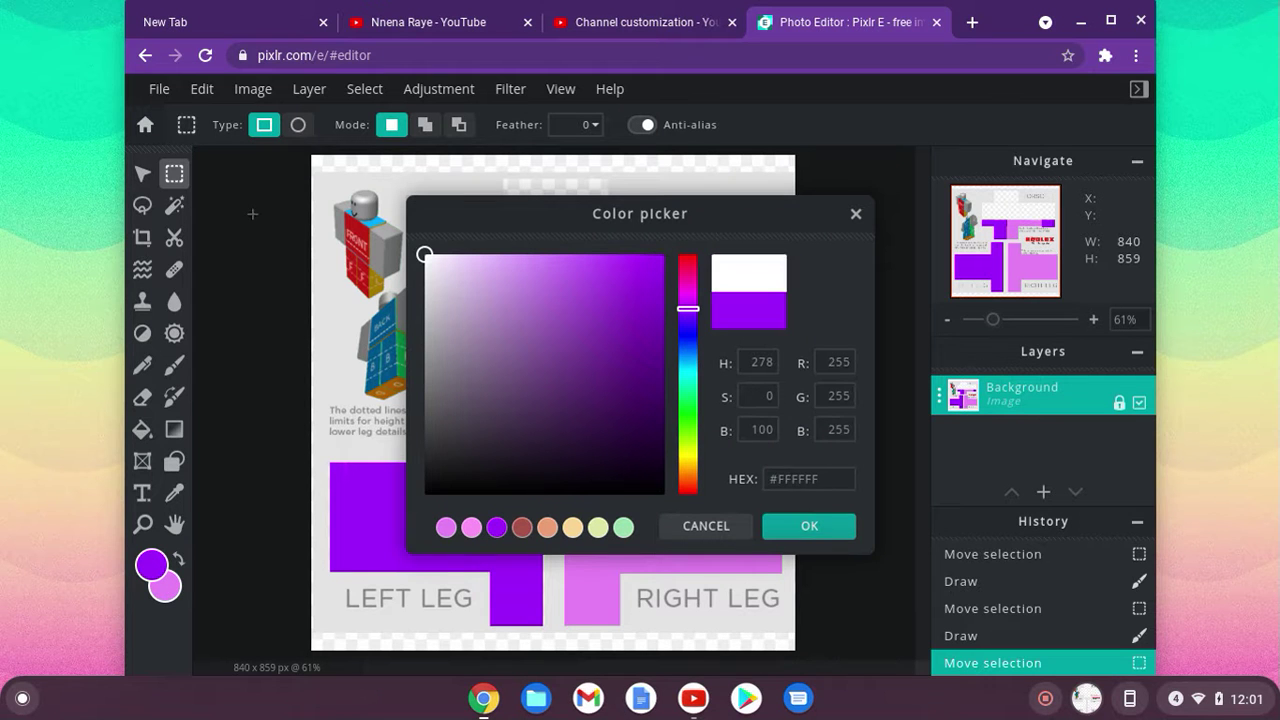
pyautogui.click(809, 526)
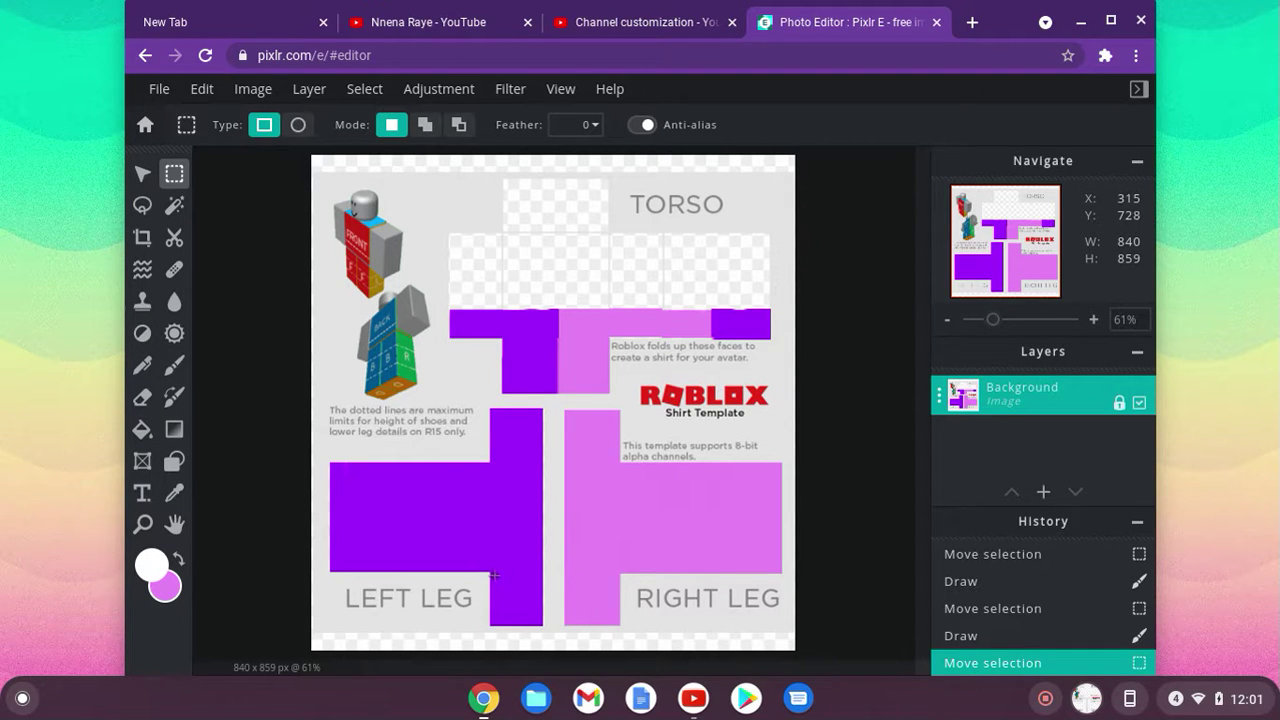
# Step: Select the lower end of the left leg's bottom flap, about 88 × 58 px, with the Marquee
pyautogui.moveTo(491, 571); pyautogui.dragTo(542, 626)
pyautogui.moveTo(541, 625); pyautogui.dragTo(541, 628)
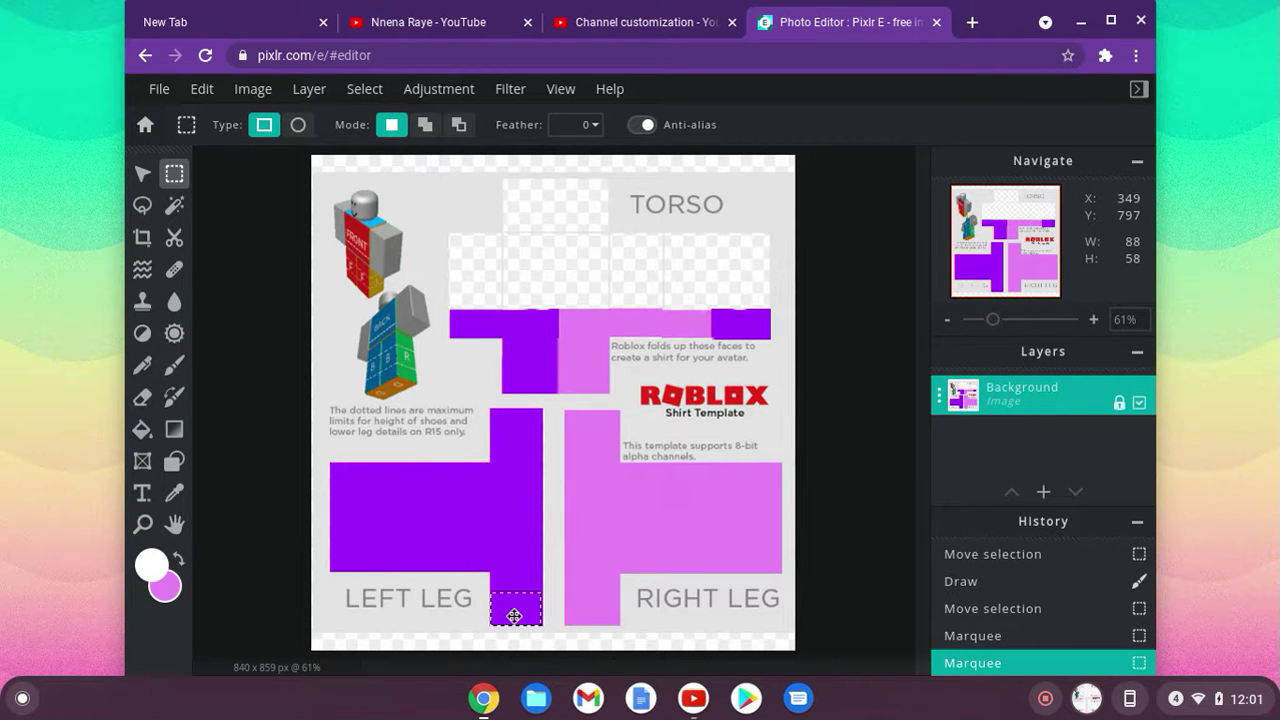
pyautogui.click(514, 616)
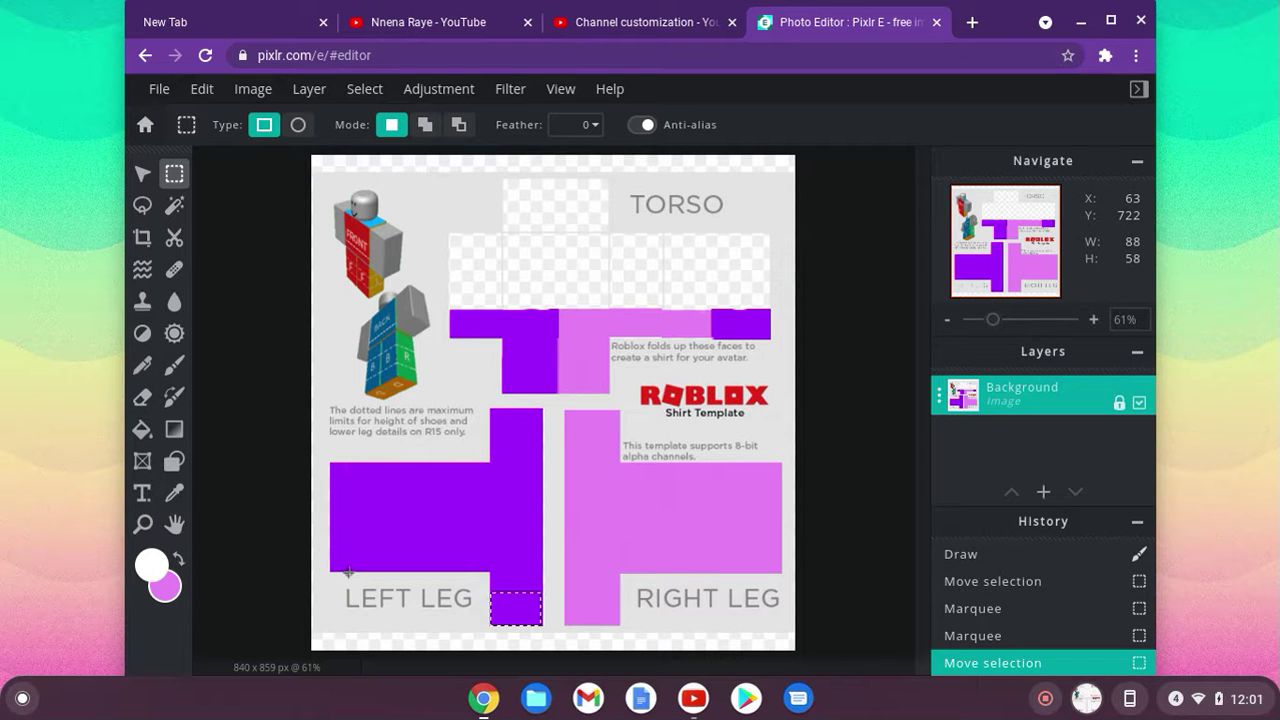
# Step: Add a small frame beside the left leg's bottom flap and move the selection onto the LEFT LEG label
pyautogui.press('f')
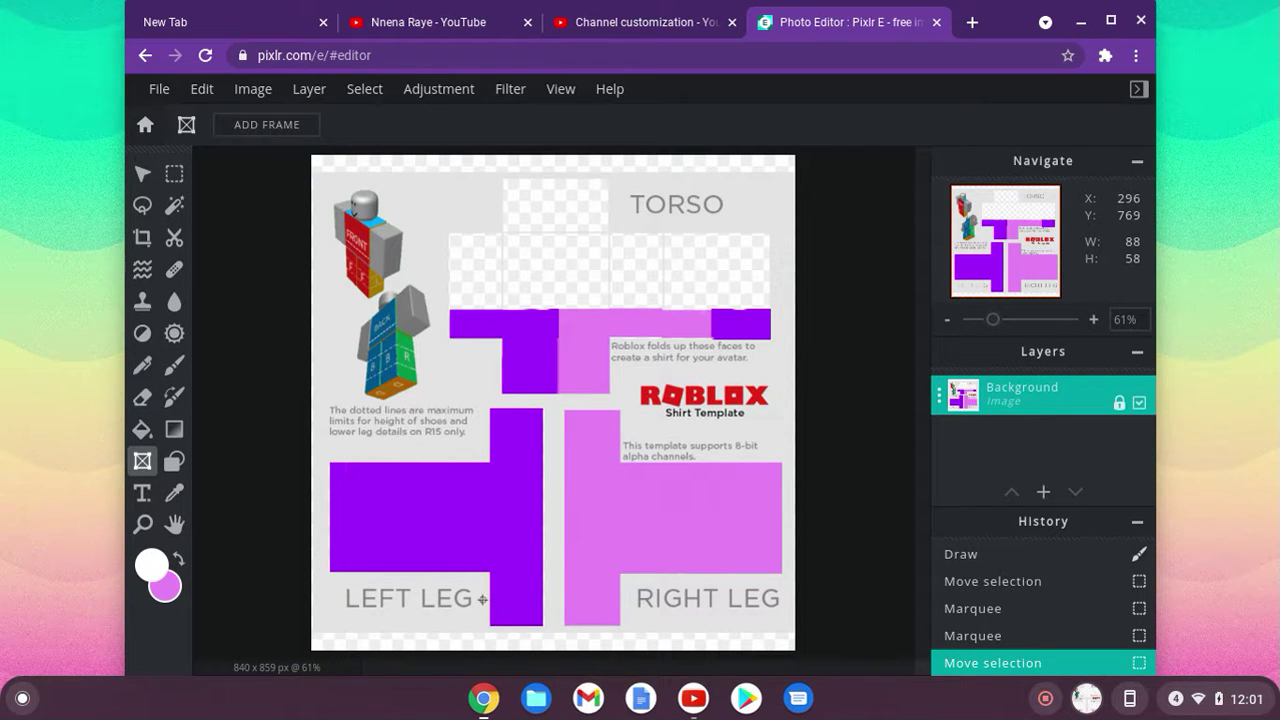
pyautogui.moveTo(489, 597)
pyautogui.mouseDown()
pyautogui.moveTo(526, 624)
pyautogui.moveTo(477, 617)
pyautogui.mouseUp()
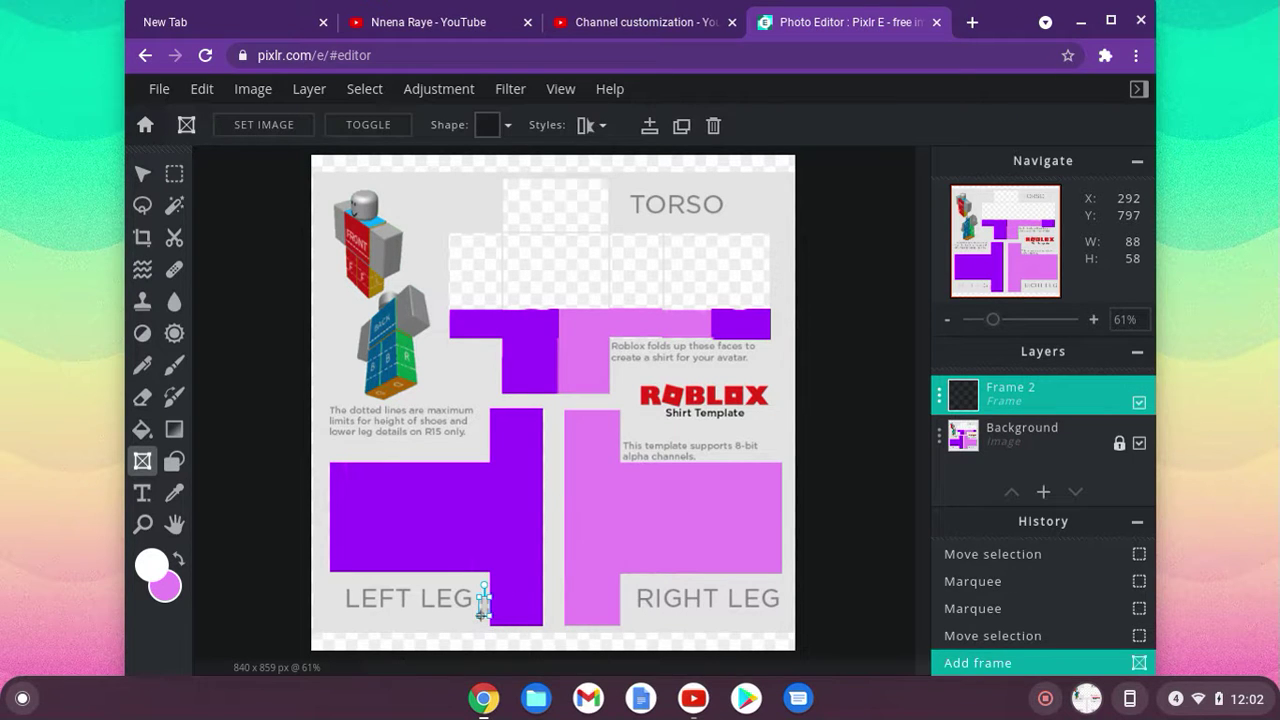
pyautogui.press('m')
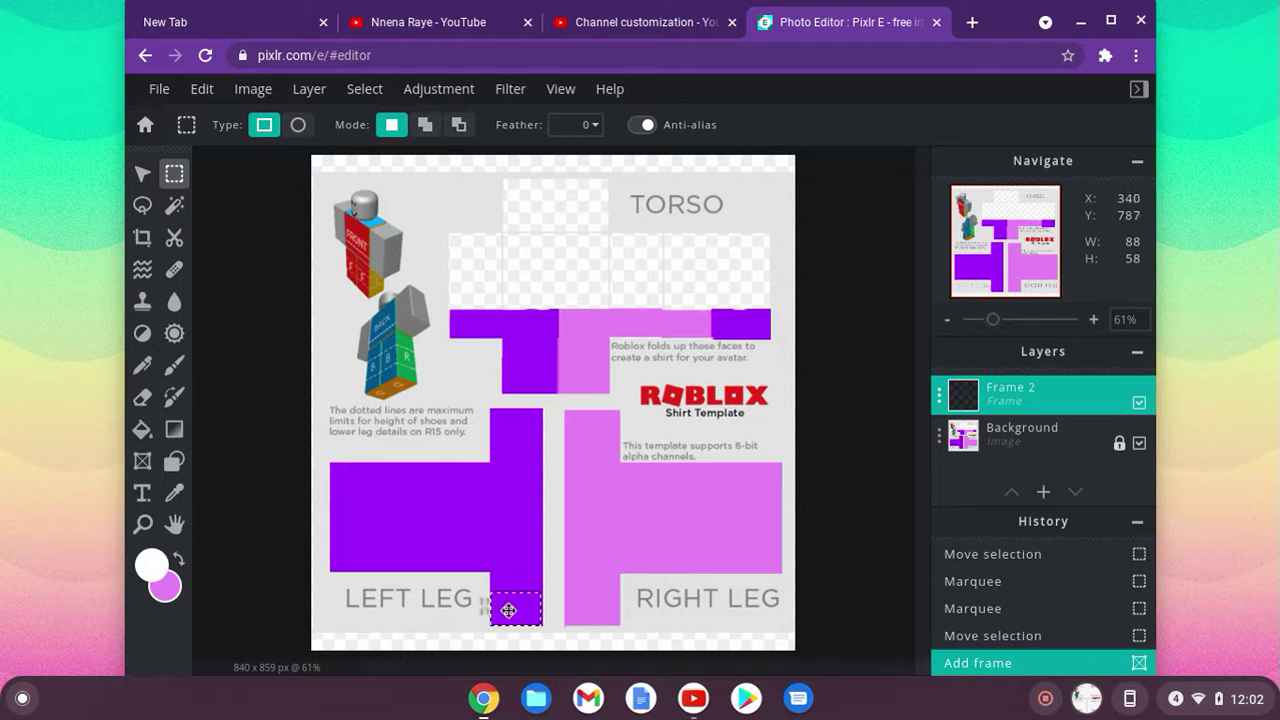
pyautogui.moveTo(508, 610); pyautogui.dragTo(386, 589)
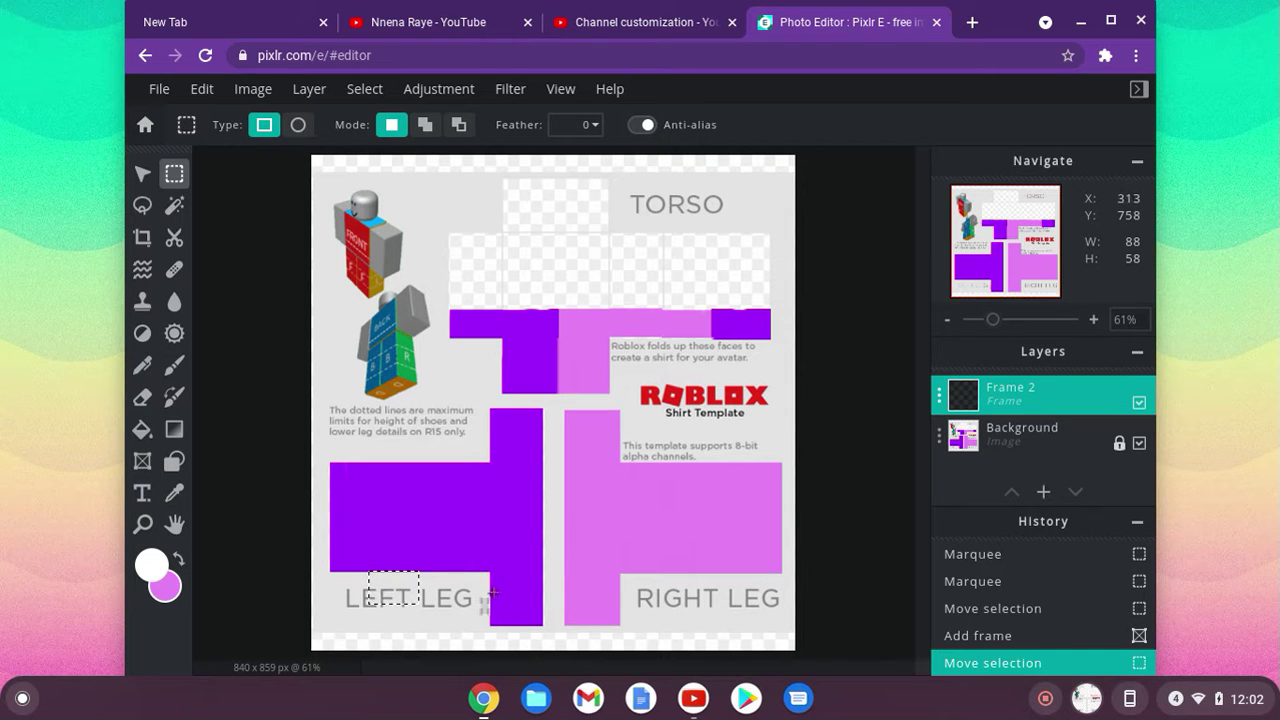
# Step: Select the lower end of the left leg's bottom flap, about 94 × 59 px, and brush it white on a new empty layer
pyautogui.moveTo(491, 593); pyautogui.dragTo(543, 628)
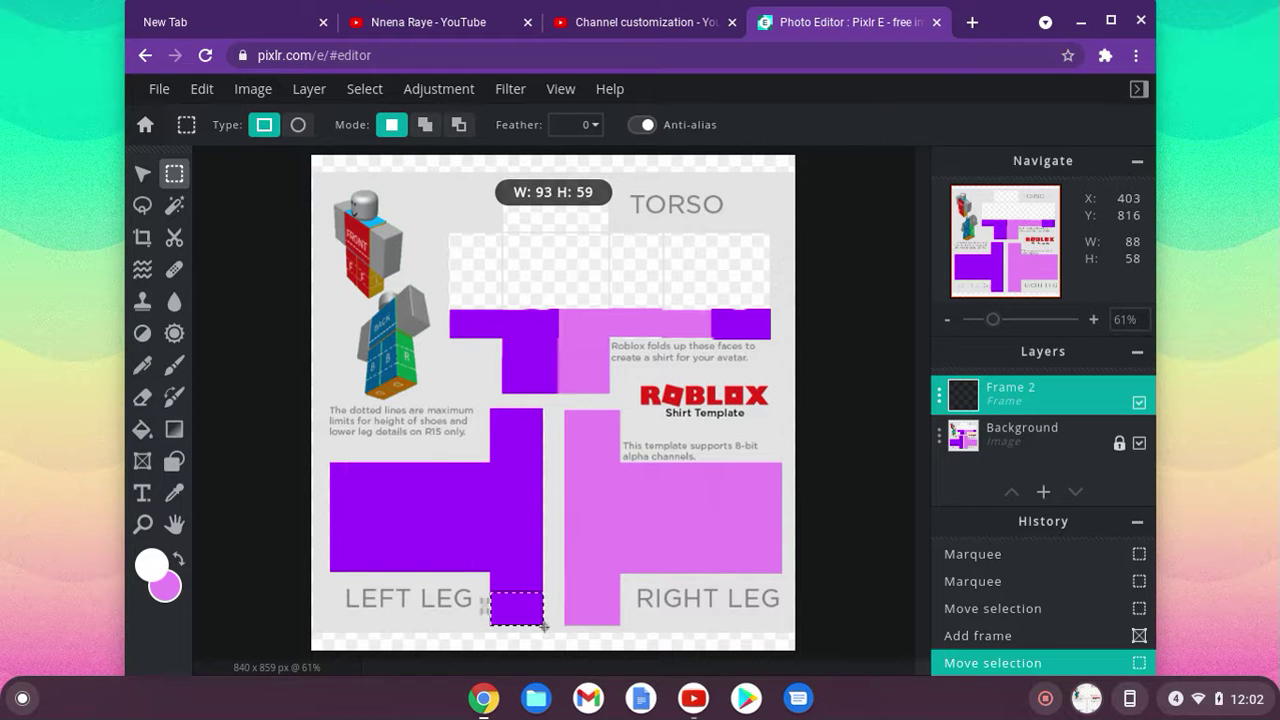
pyautogui.moveTo(544, 626); pyautogui.dragTo(544, 626)
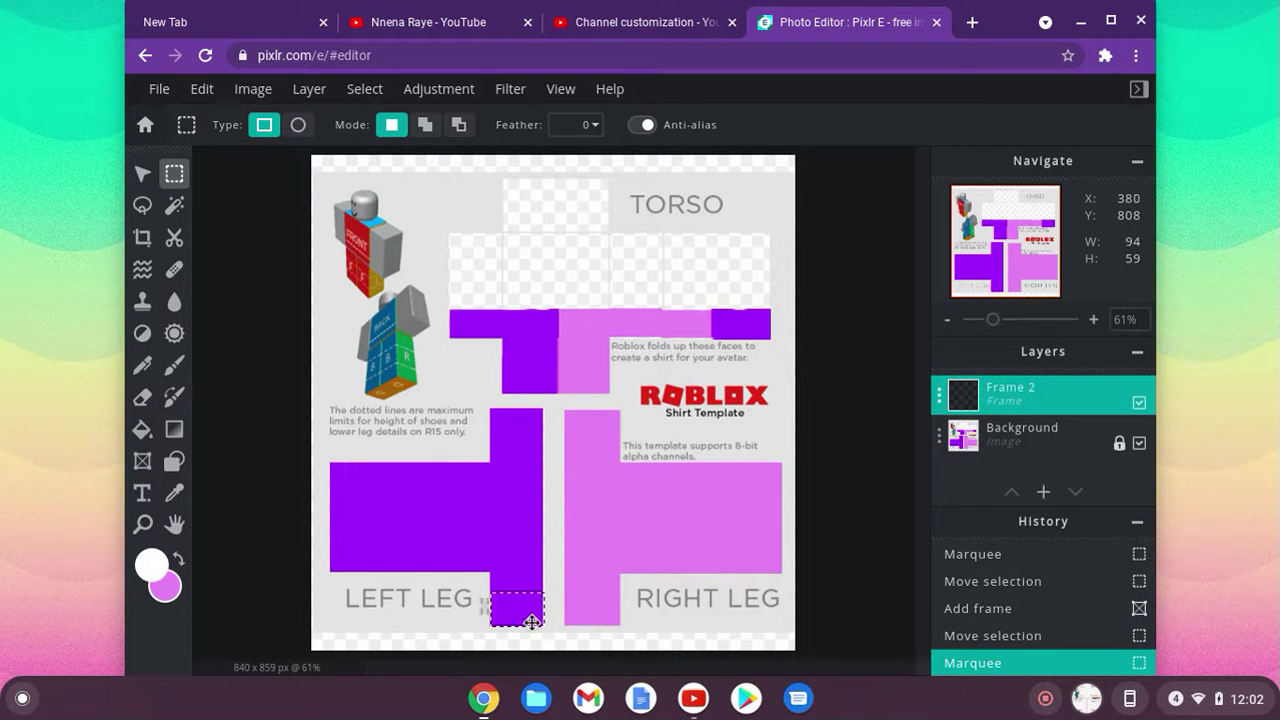
pyautogui.press('b')
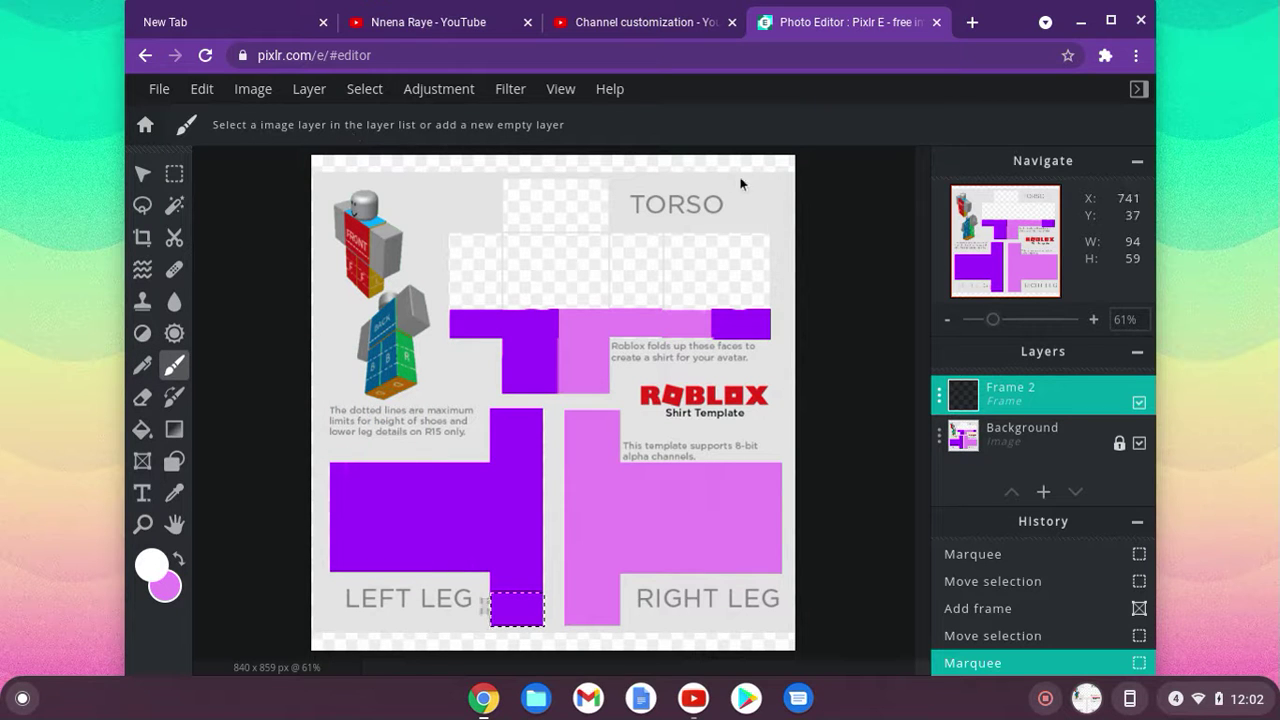
pyautogui.click(1043, 491)
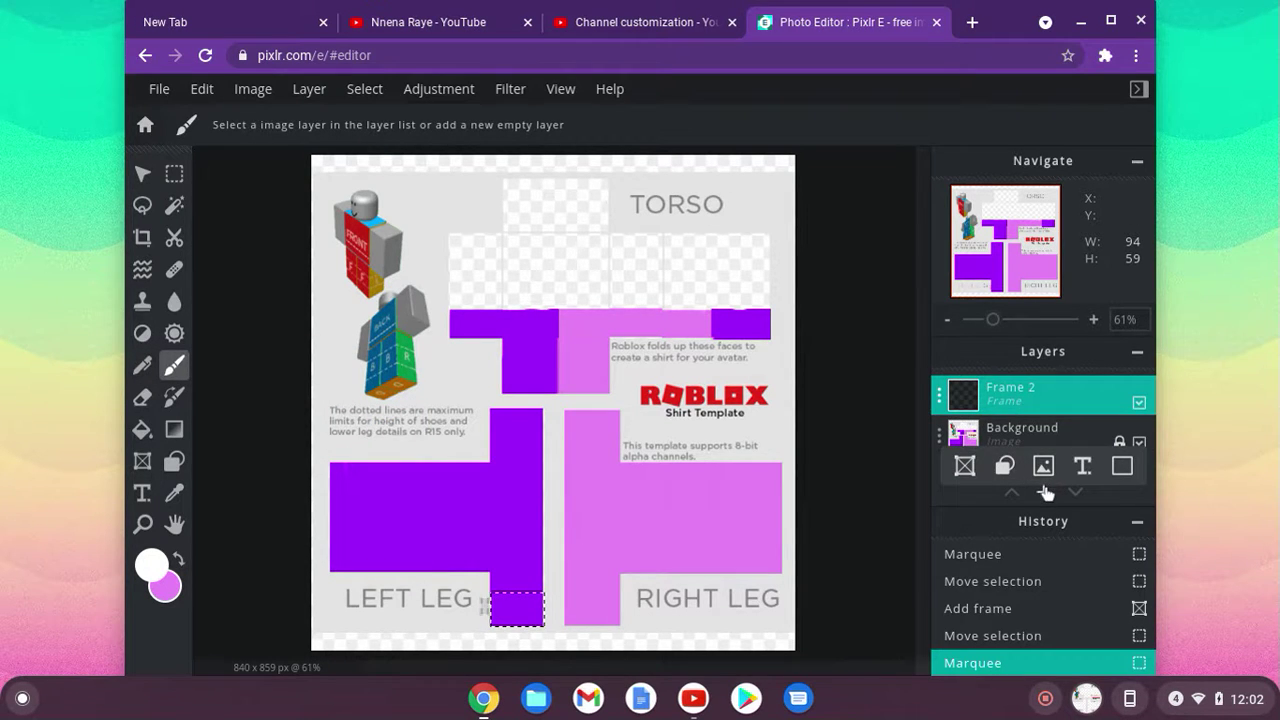
pyautogui.click(1043, 491)
pyautogui.click(491, 403)
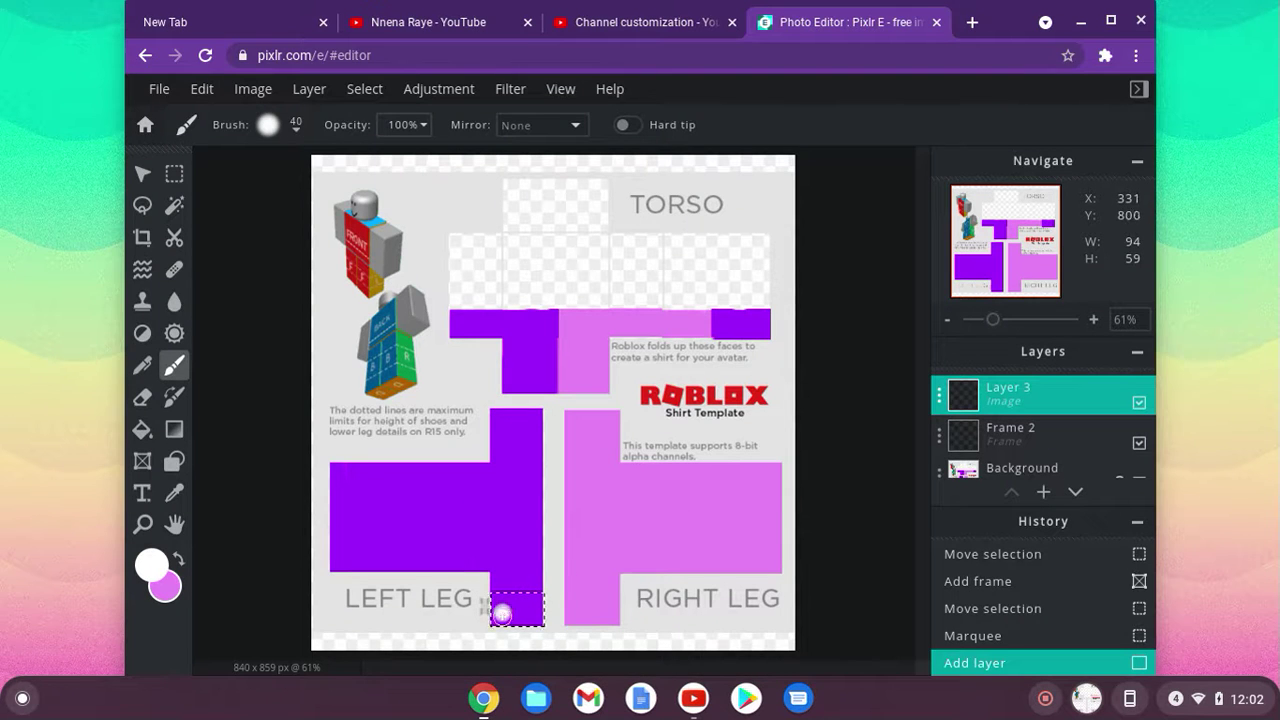
pyautogui.moveTo(512, 422)
pyautogui.mouseDown()
pyautogui.moveTo(496, 610)
pyautogui.moveTo(532, 606)
pyautogui.moveTo(500, 596)
pyautogui.moveTo(516, 616)
pyautogui.mouseUp()
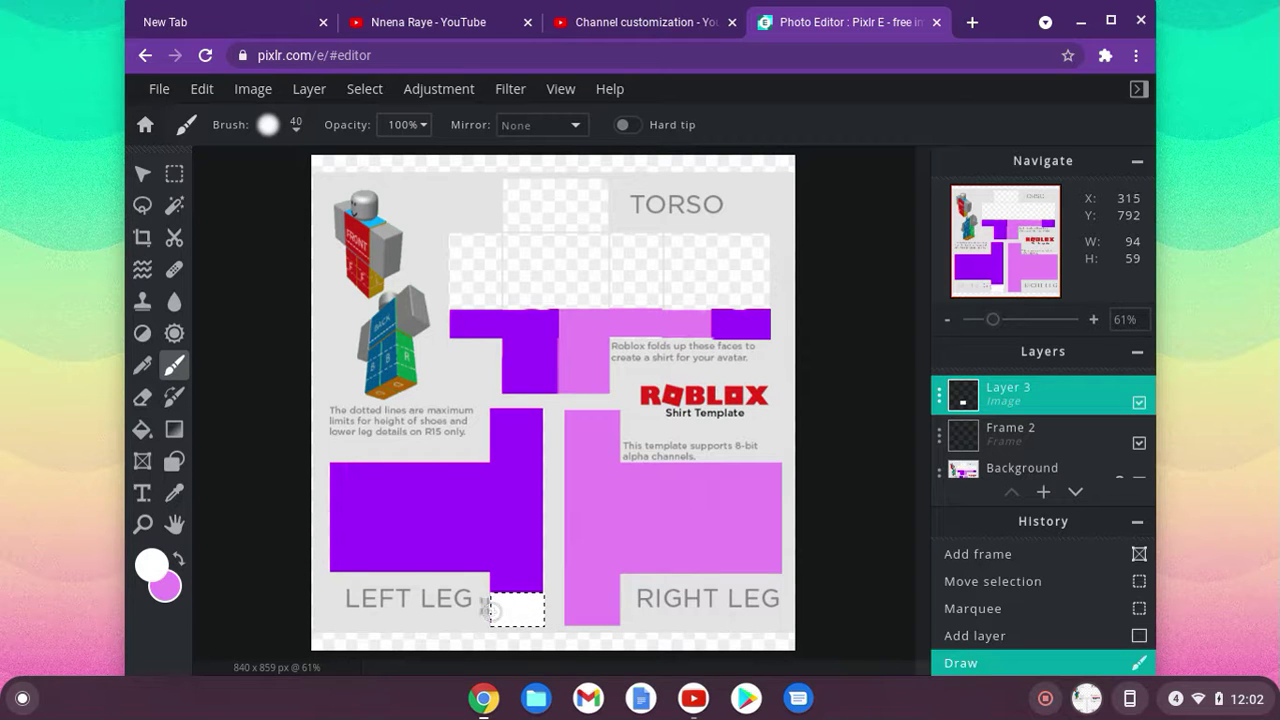
# Step: Move the selection onto the lower end of the right leg's bottom flap and brush it white
pyautogui.press('m')
pyautogui.moveTo(500, 609); pyautogui.dragTo(577, 616)
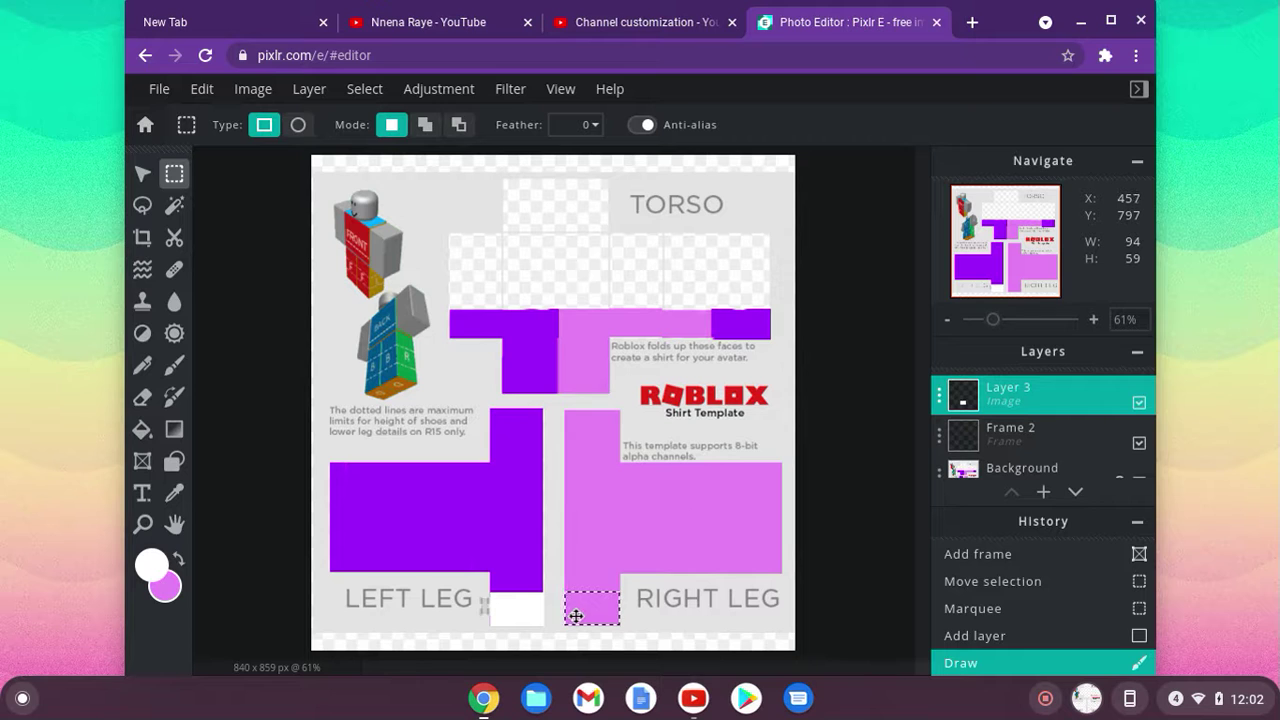
pyautogui.moveTo(577, 616); pyautogui.dragTo(577, 616)
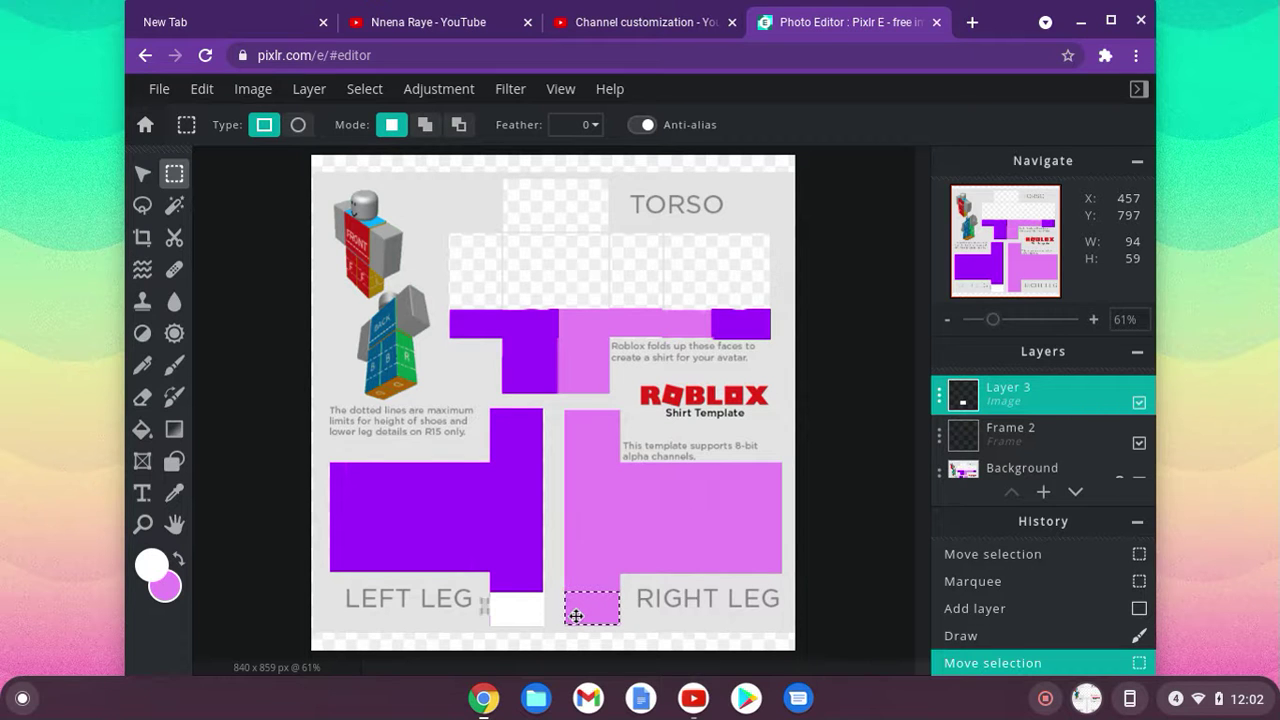
pyautogui.press('b')
pyautogui.click(572, 600)
pyautogui.click(595, 599)
pyautogui.click(613, 608)
pyautogui.click(606, 600)
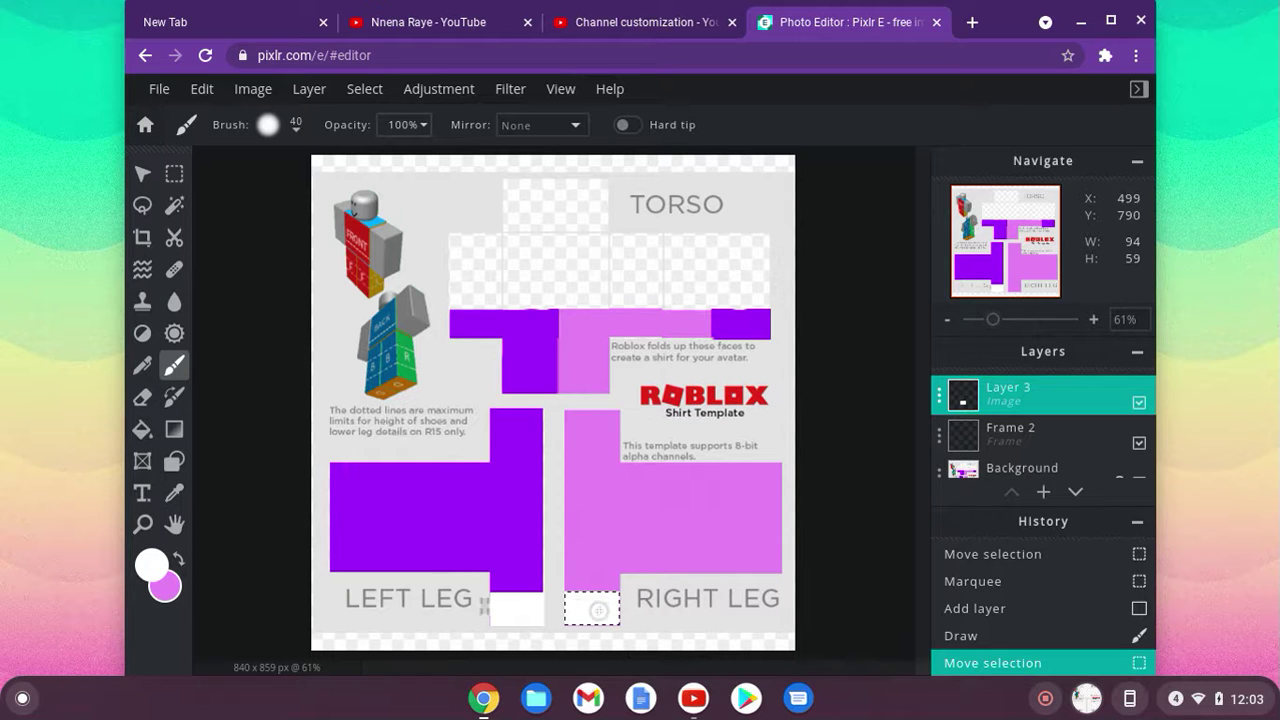
pyautogui.click(606, 607)
# Step: Nudge the selection around the right leg's white flap end and touch up its edges with white
pyautogui.press('m')
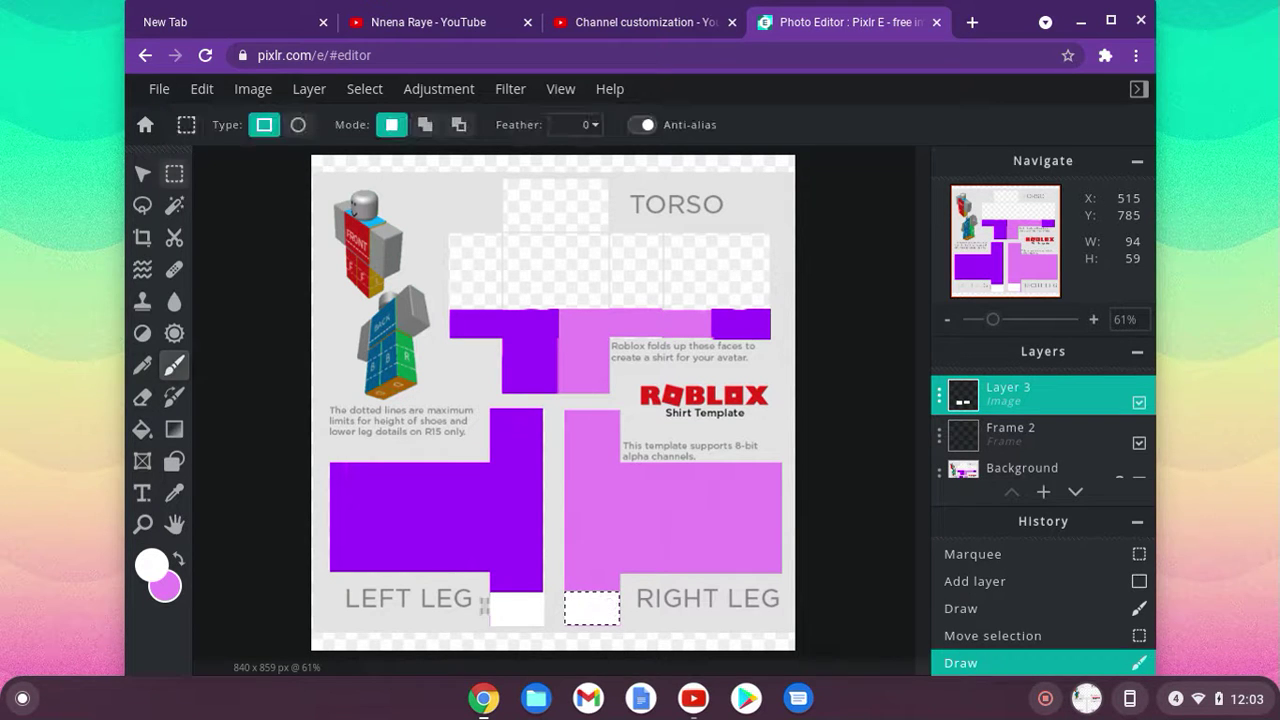
pyautogui.moveTo(600, 603)
pyautogui.mouseDown()
pyautogui.moveTo(520, 629)
pyautogui.moveTo(590, 697)
pyautogui.moveTo(671, 603)
pyautogui.moveTo(594, 611)
pyautogui.mouseUp()
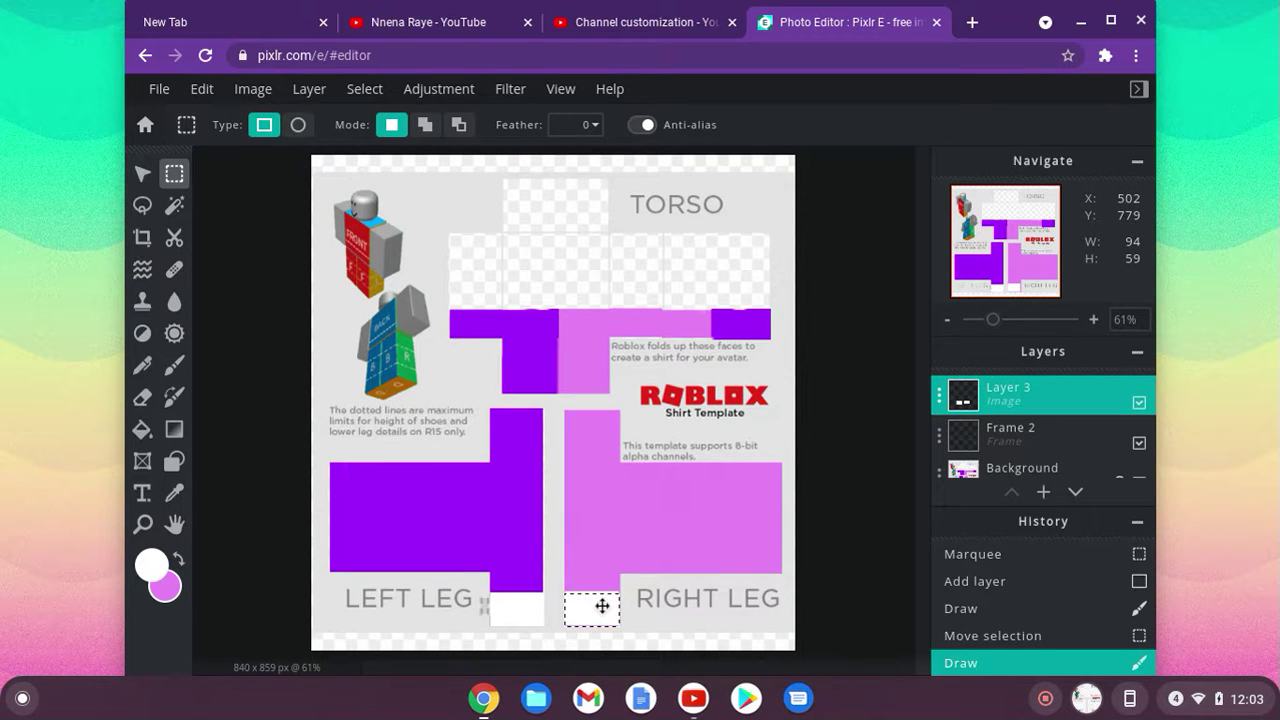
pyautogui.click(602, 606)
pyautogui.press('b')
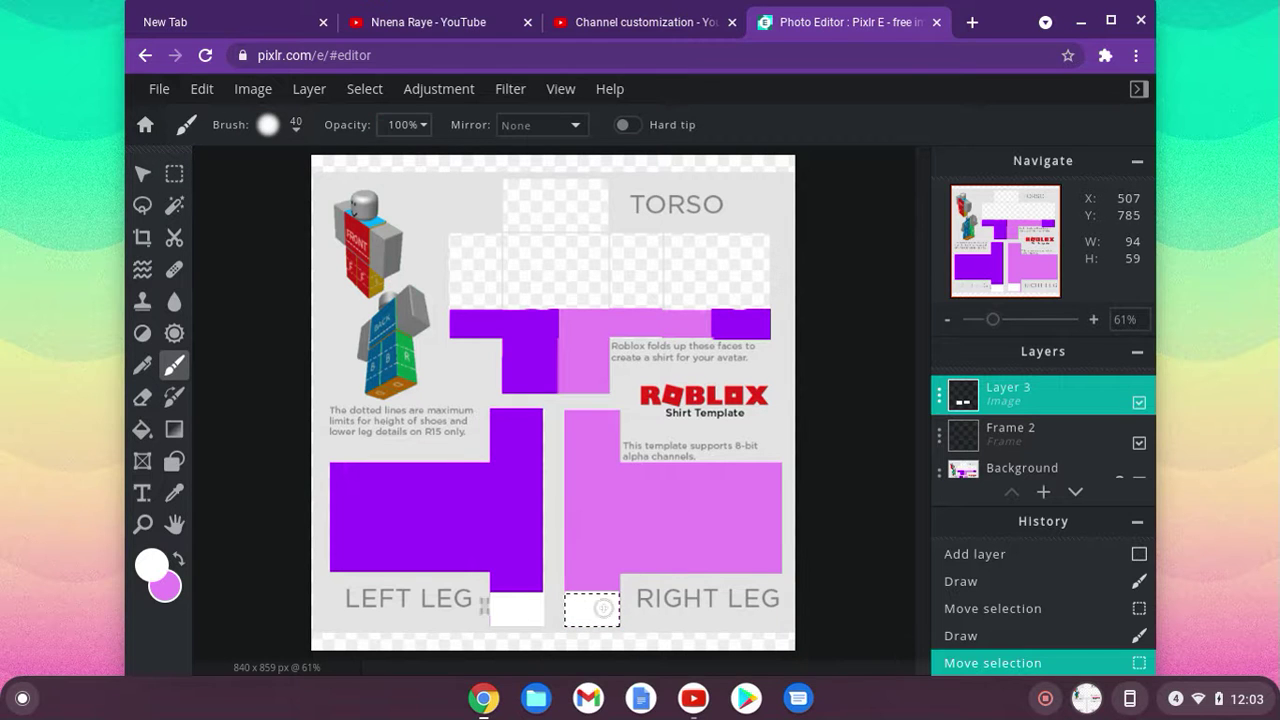
pyautogui.moveTo(617, 612)
pyautogui.mouseDown()
pyautogui.moveTo(514, 609)
pyautogui.moveTo(514, 623)
pyautogui.moveTo(608, 616)
pyautogui.mouseUp()
pyautogui.press('m')
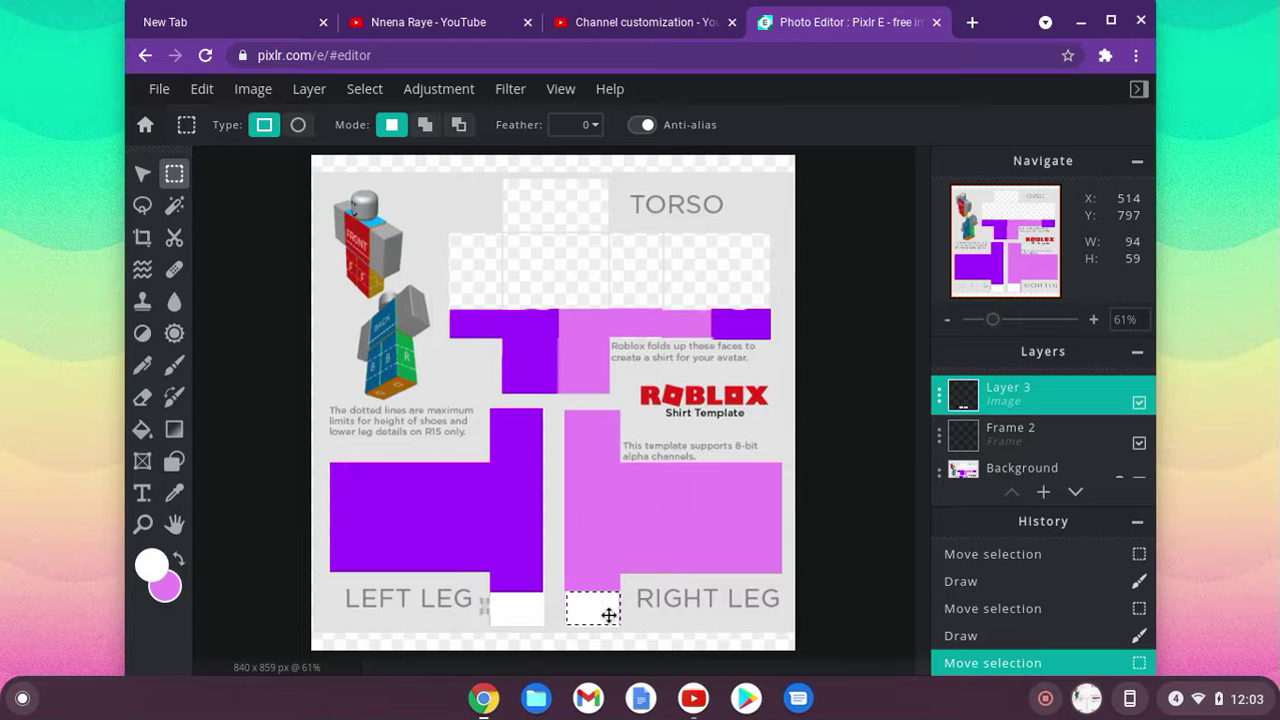
pyautogui.press('b')
pyautogui.moveTo(617, 593)
pyautogui.mouseDown()
pyautogui.moveTo(617, 625)
pyautogui.moveTo(600, 610)
pyautogui.moveTo(519, 622)
pyautogui.mouseUp()
# Step: Touch up the left leg's flap end with white inside the shifted selection and clear the selection
pyautogui.press('m')
pyautogui.press('b')
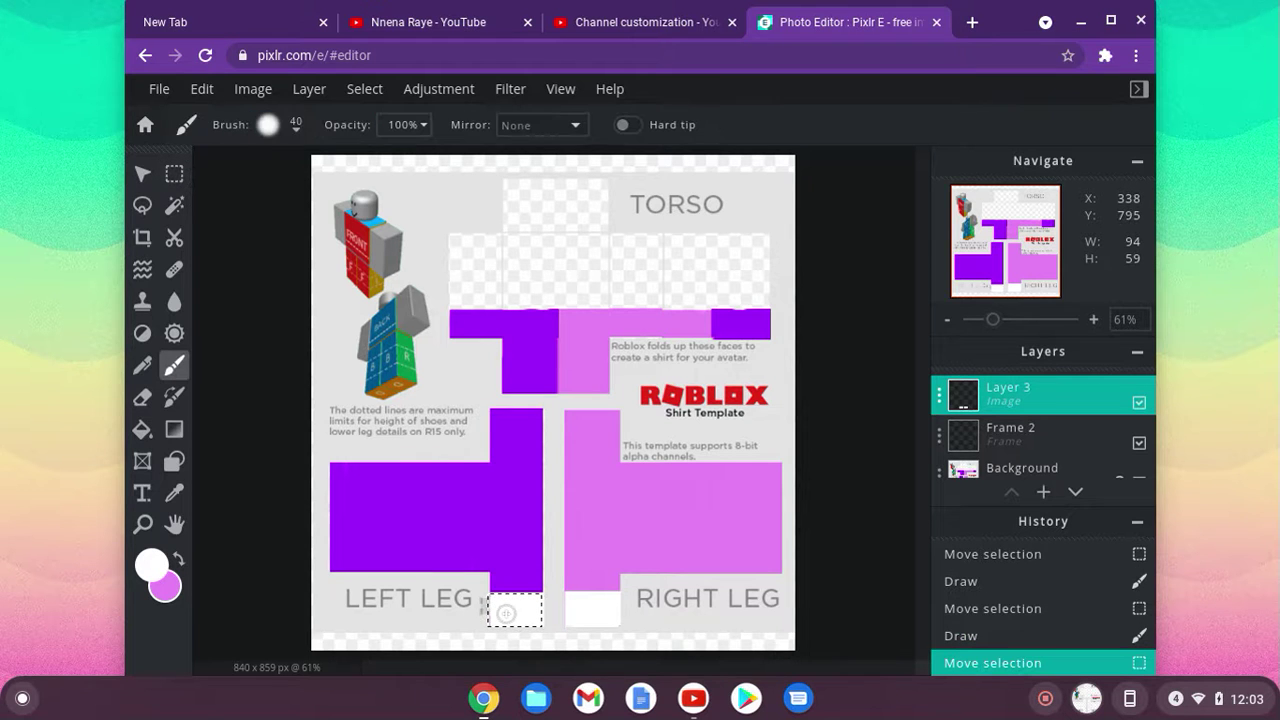
pyautogui.moveTo(505, 598)
pyautogui.mouseDown()
pyautogui.moveTo(505, 610)
pyautogui.moveTo(250, 612)
pyautogui.mouseUp()
pyautogui.press('m')
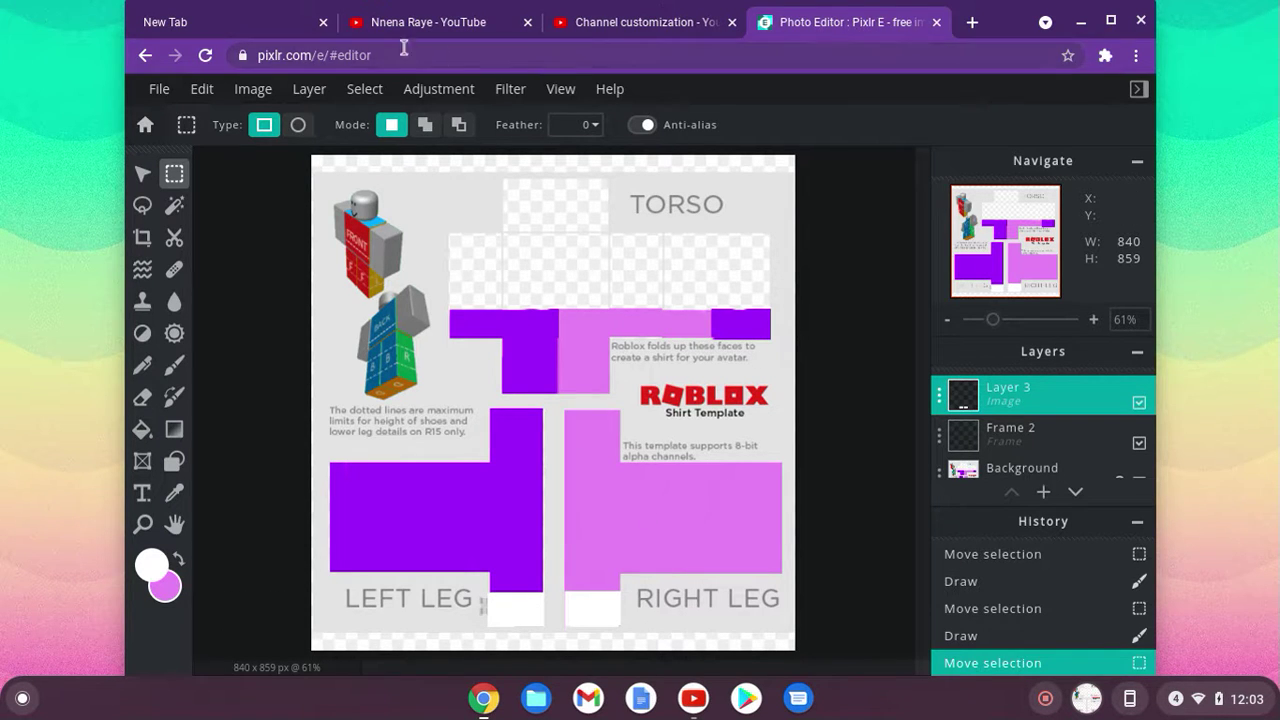
pyautogui.click(268, 20)
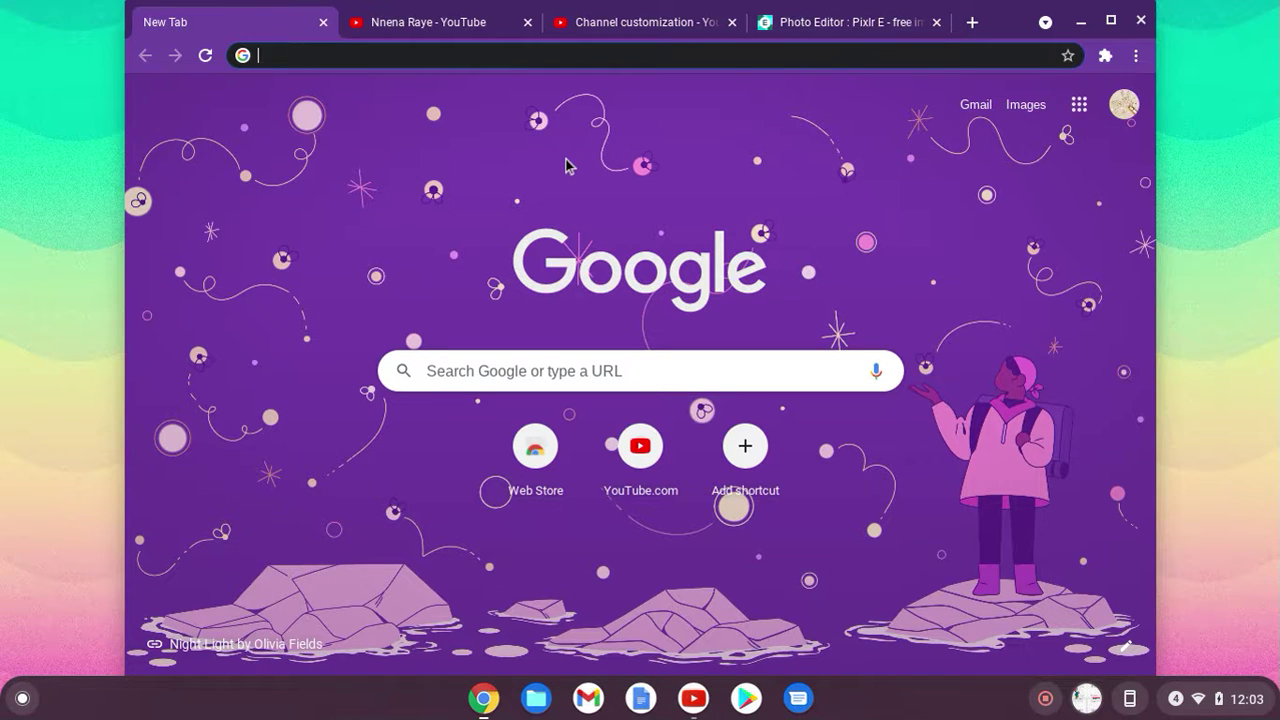
pyautogui.write('well')
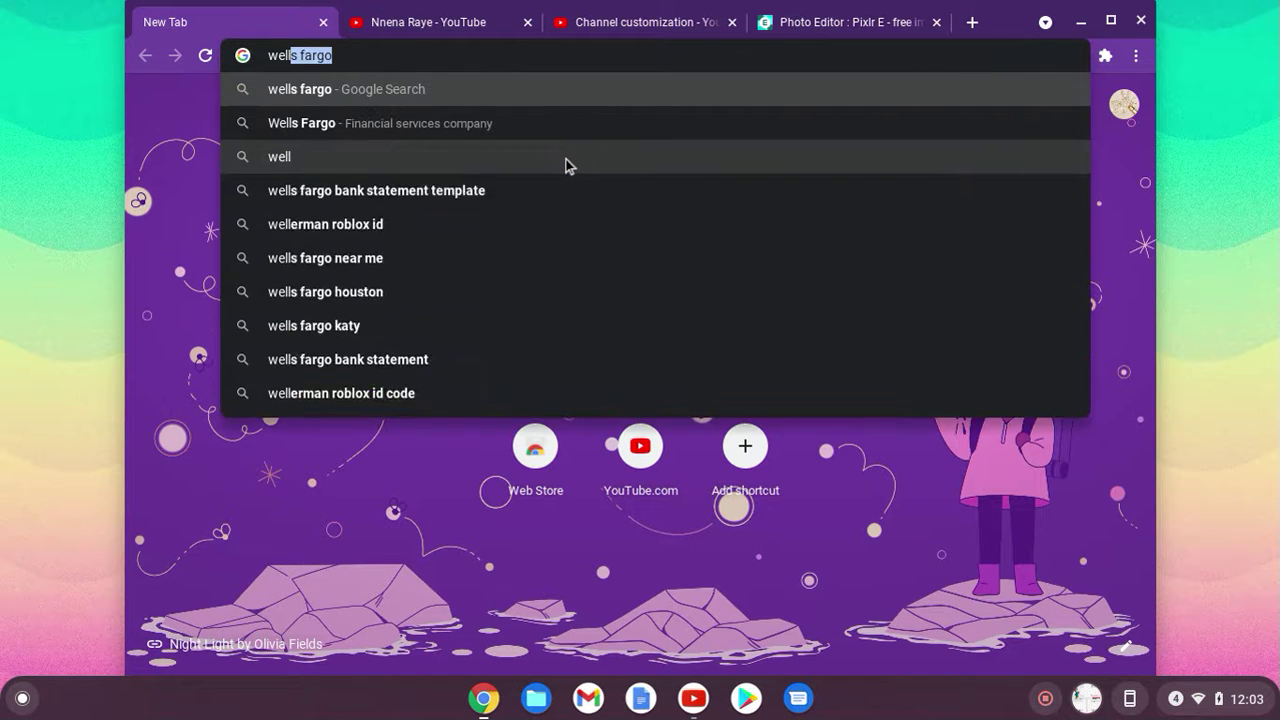
pyautogui.write(' thats')
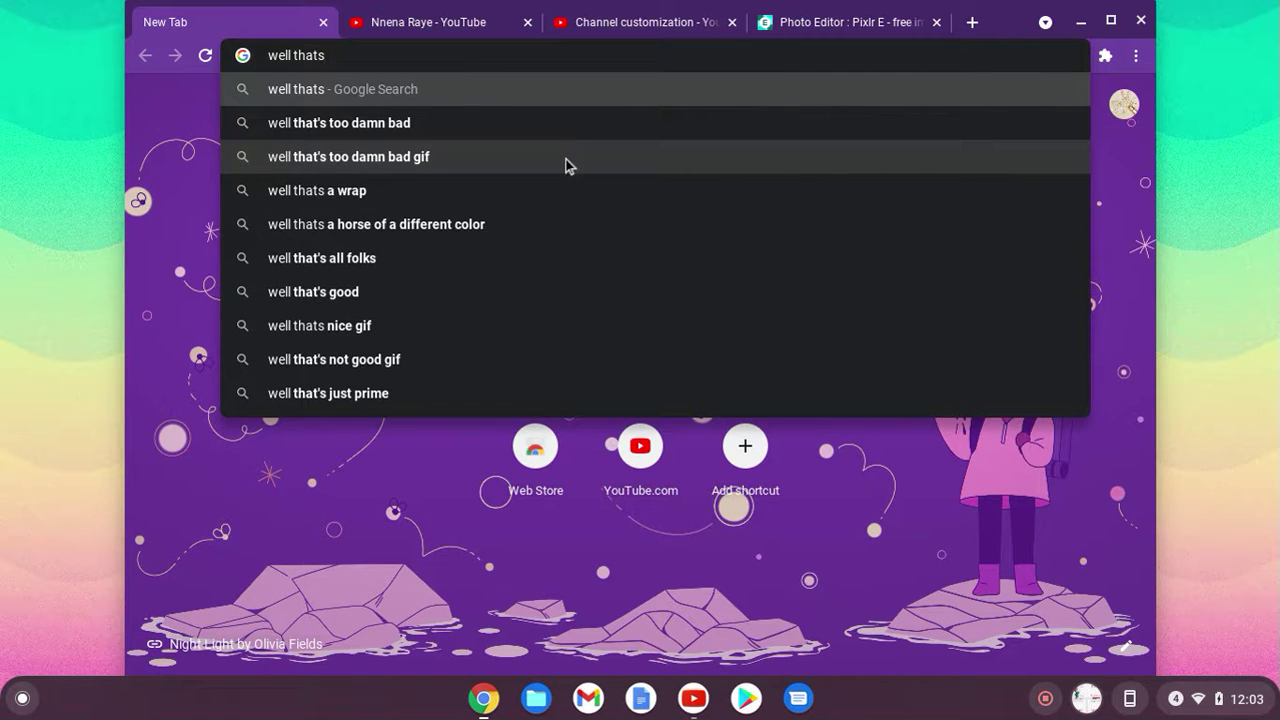
pyautogui.press('BackSpace')
pyautogui.press('BackSpace')
pyautogui.press('BackSpace')
pyautogui.press('BackSpace')
pyautogui.press('BackSpace')
pyautogui.press('BackSpace')
pyautogui.press('BackSpace')
pyautogui.press('BackSpace')
pyautogui.press('BackSpace')
pyautogui.press('BackSpace')
pyautogui.write('i acct')
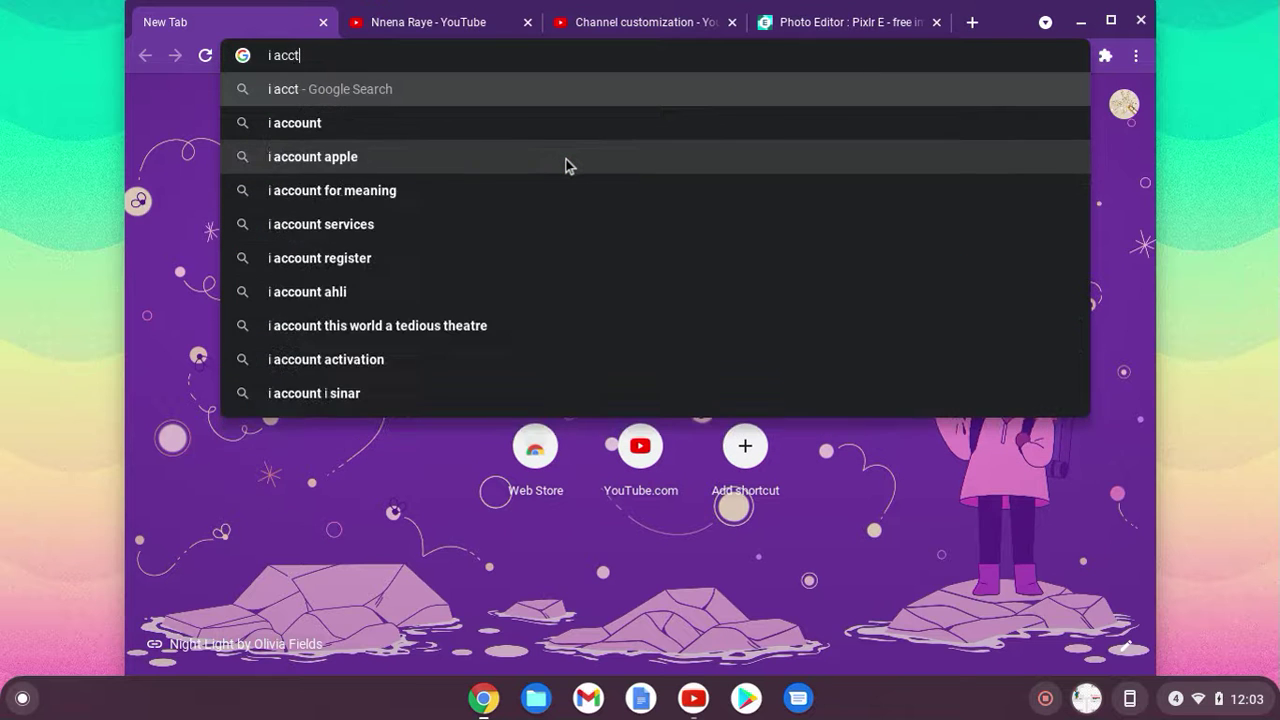
pyautogui.write('ual')
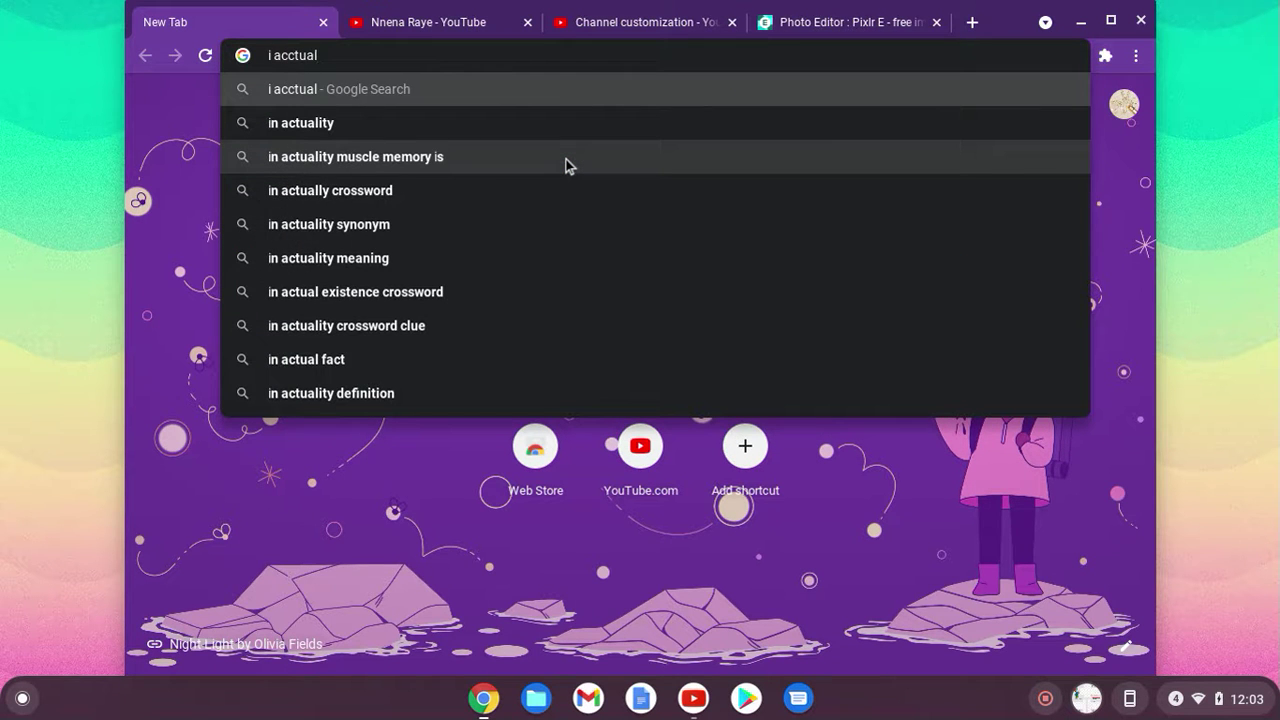
pyautogui.write('y f')
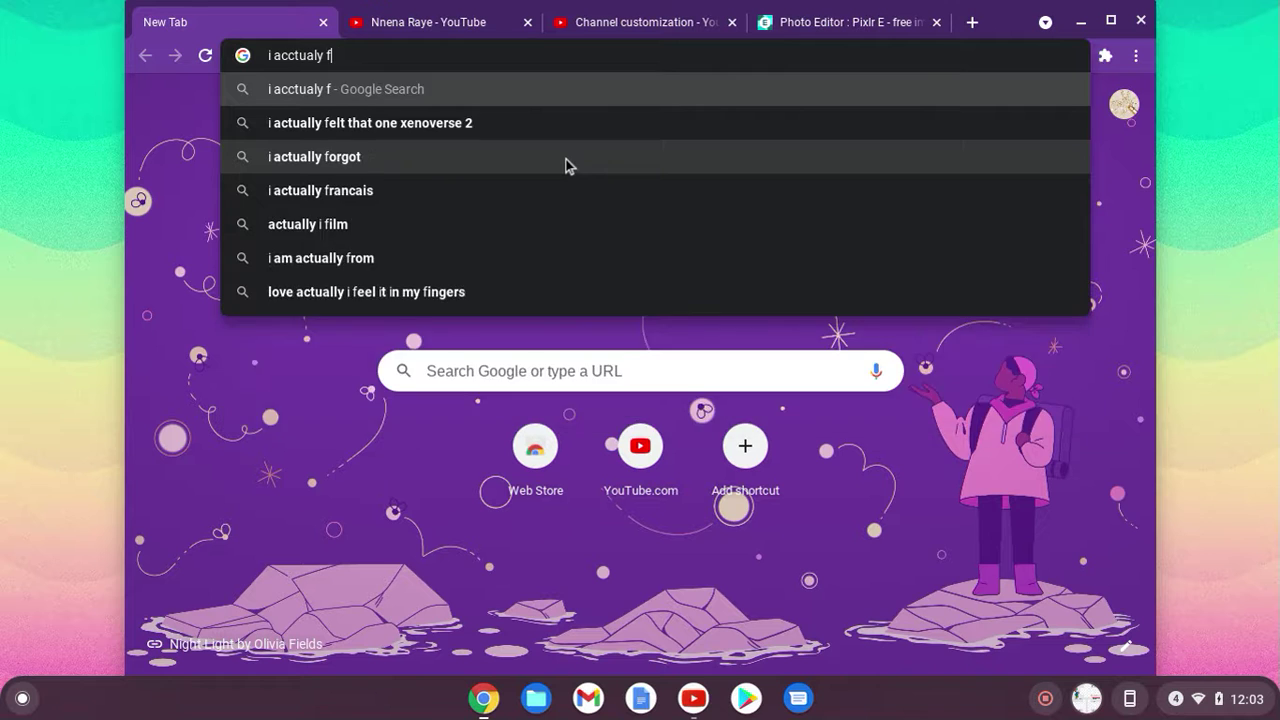
pyautogui.write('orgot')
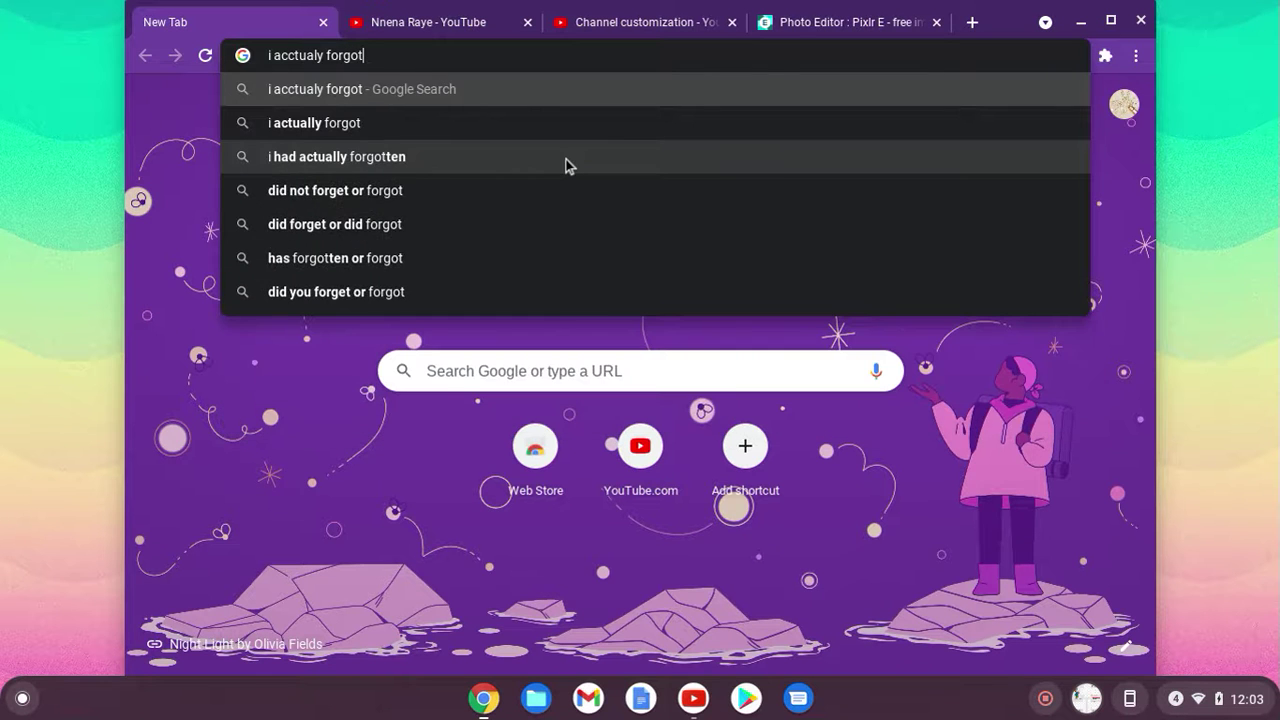
pyautogui.write(' one th')
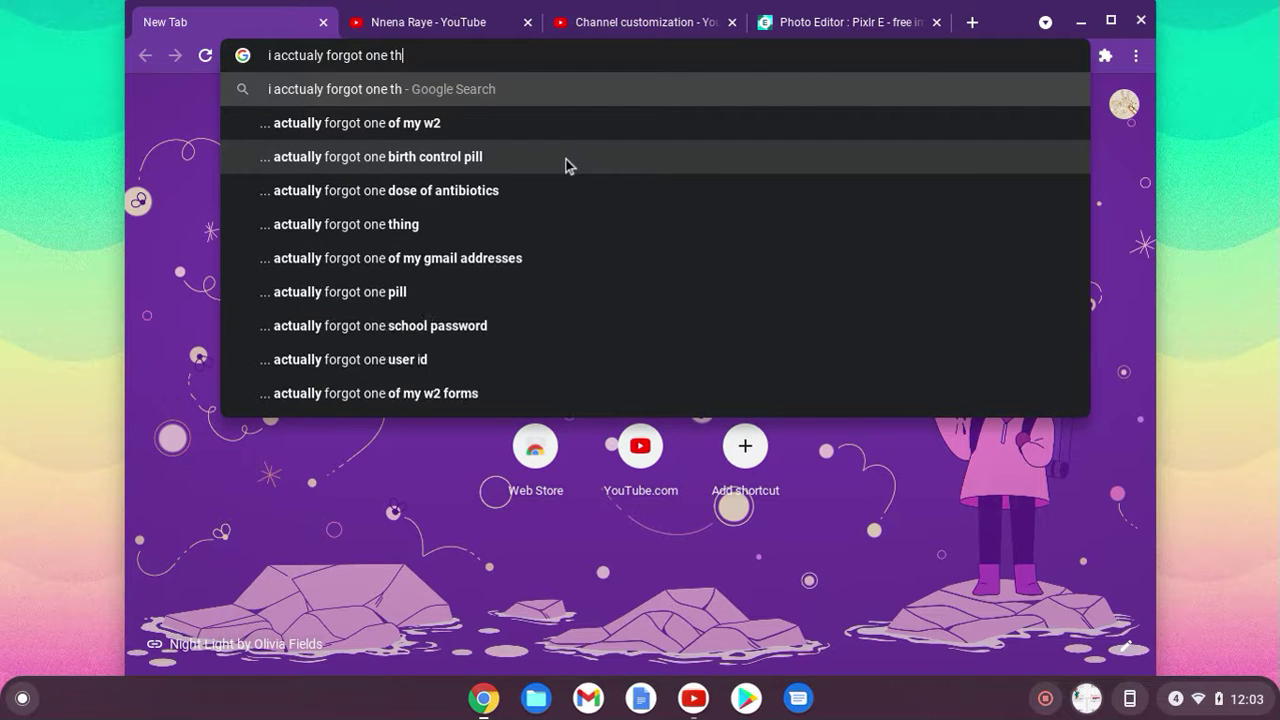
pyautogui.write('ing and s')
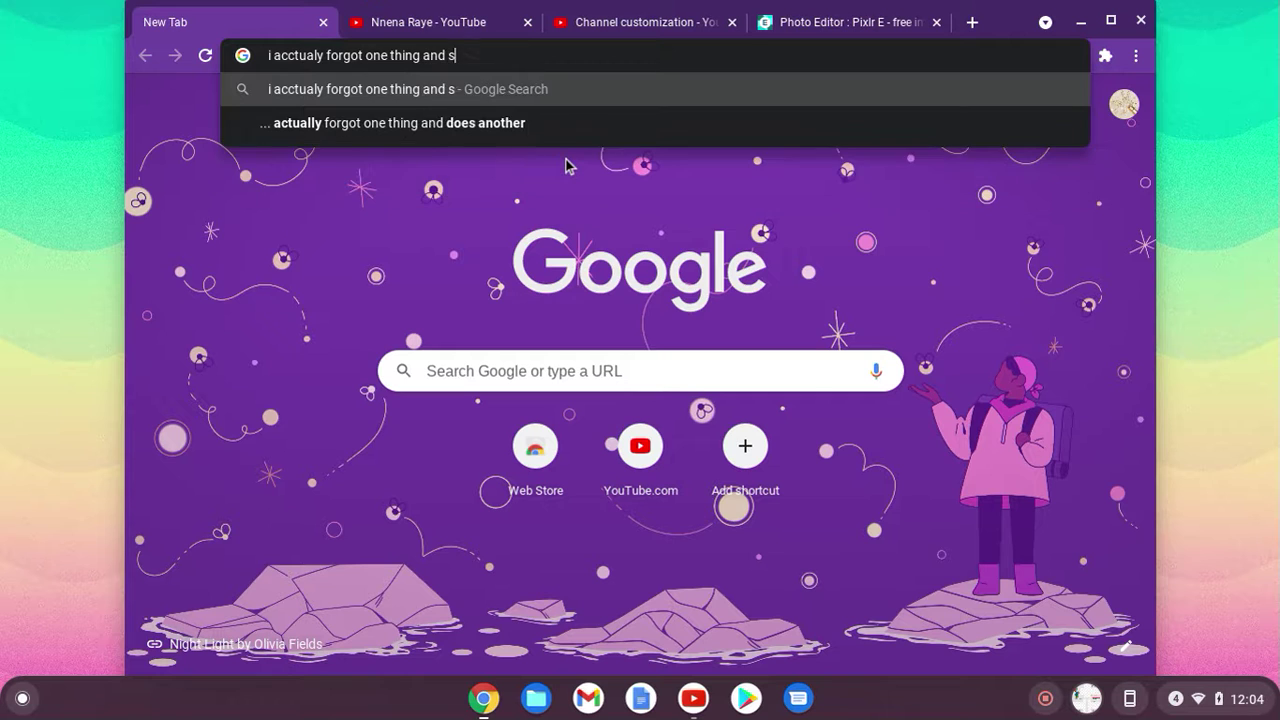
pyautogui.write('orry if')
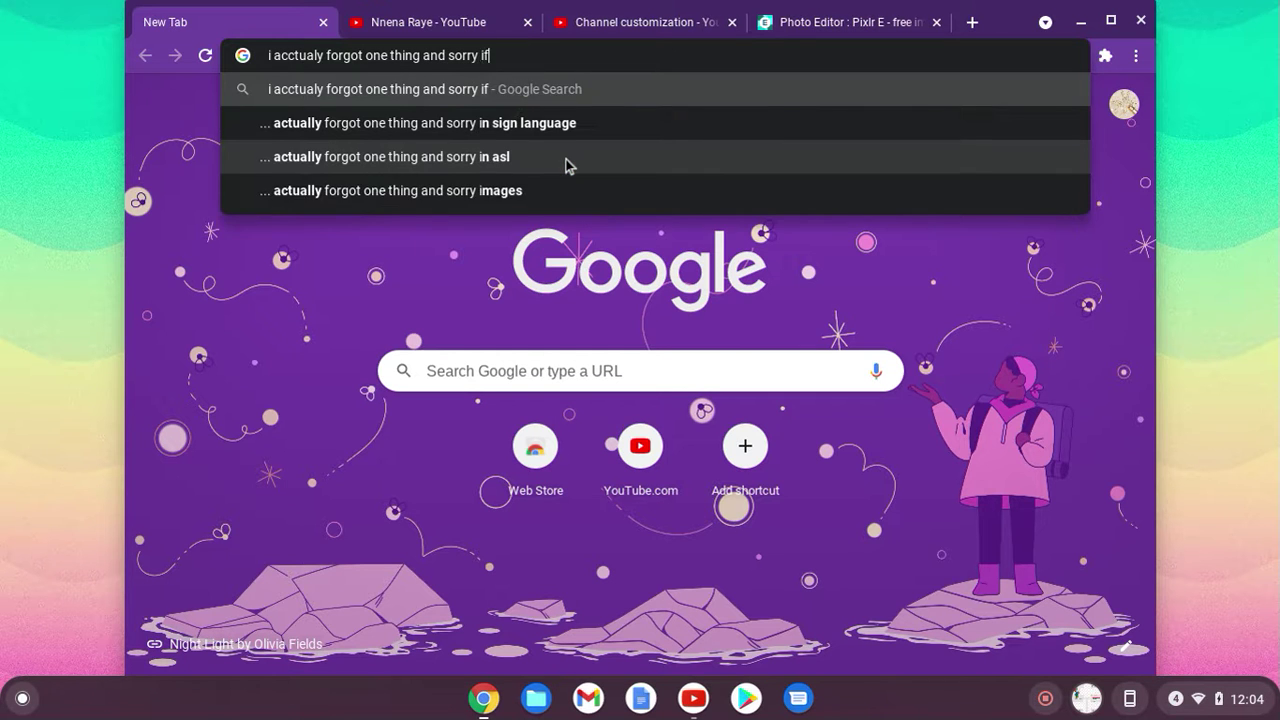
pyautogui.write(' i spell ero')
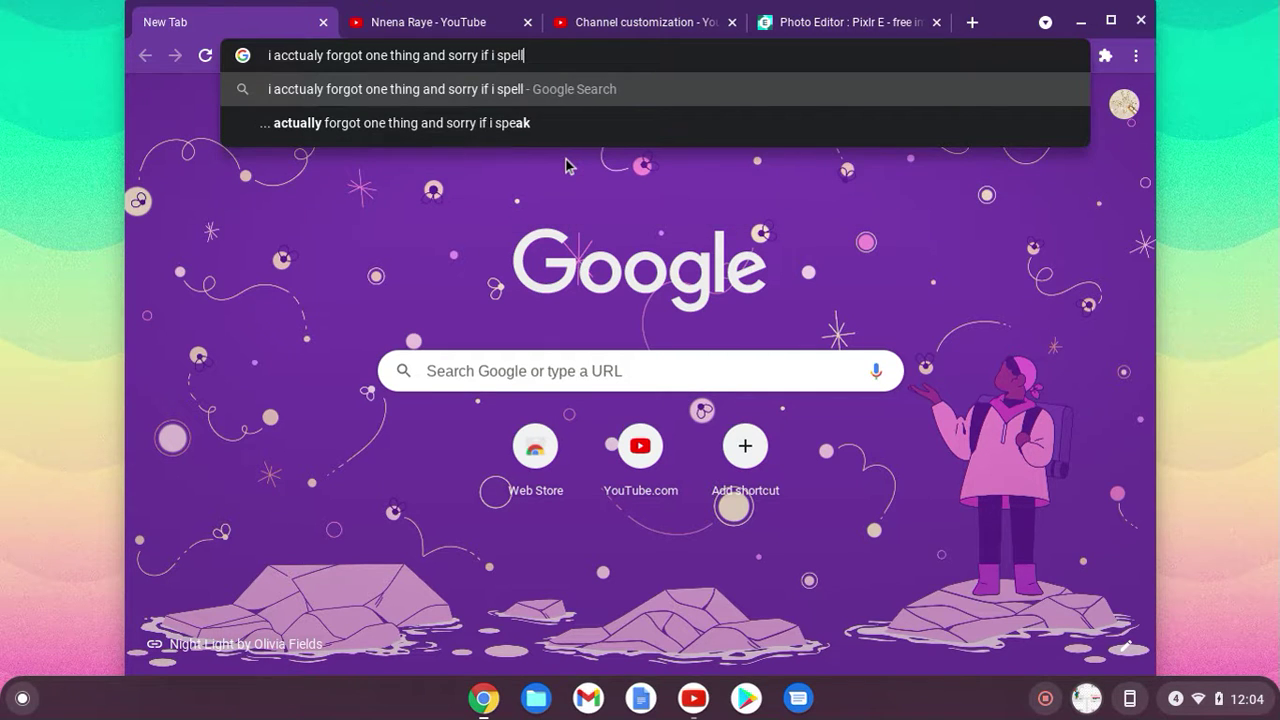
pyautogui.press('BackSpace')
pyautogui.press('BackSpace')
pyautogui.press('BackSpace')
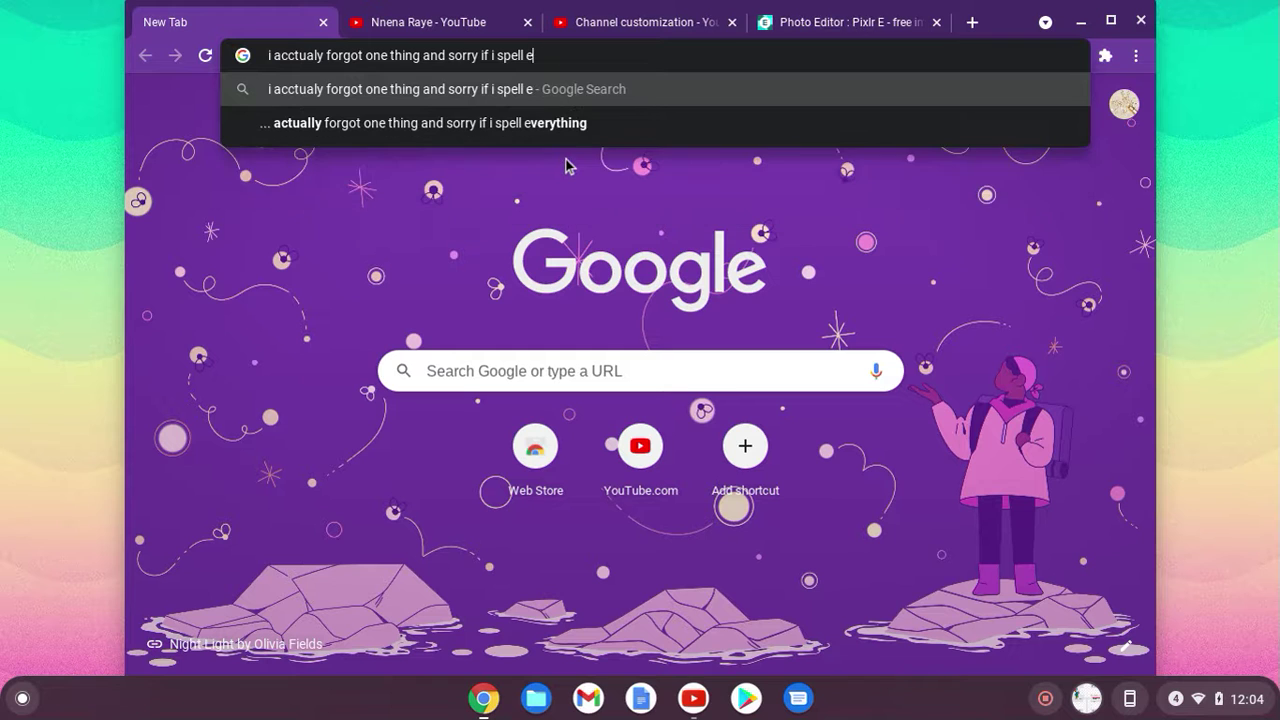
pyautogui.write('wrong')
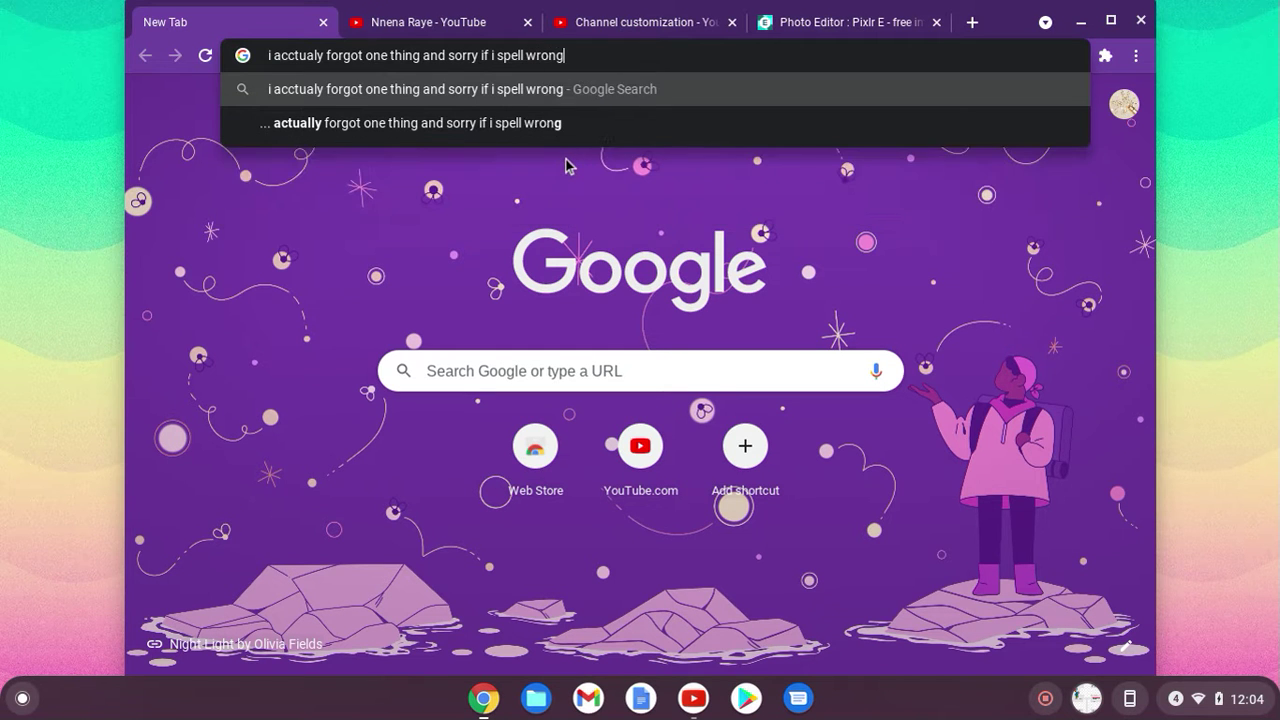
pyautogui.press('BackSpace')
pyautogui.press('BackSpace')
pyautogui.press('BackSpace')
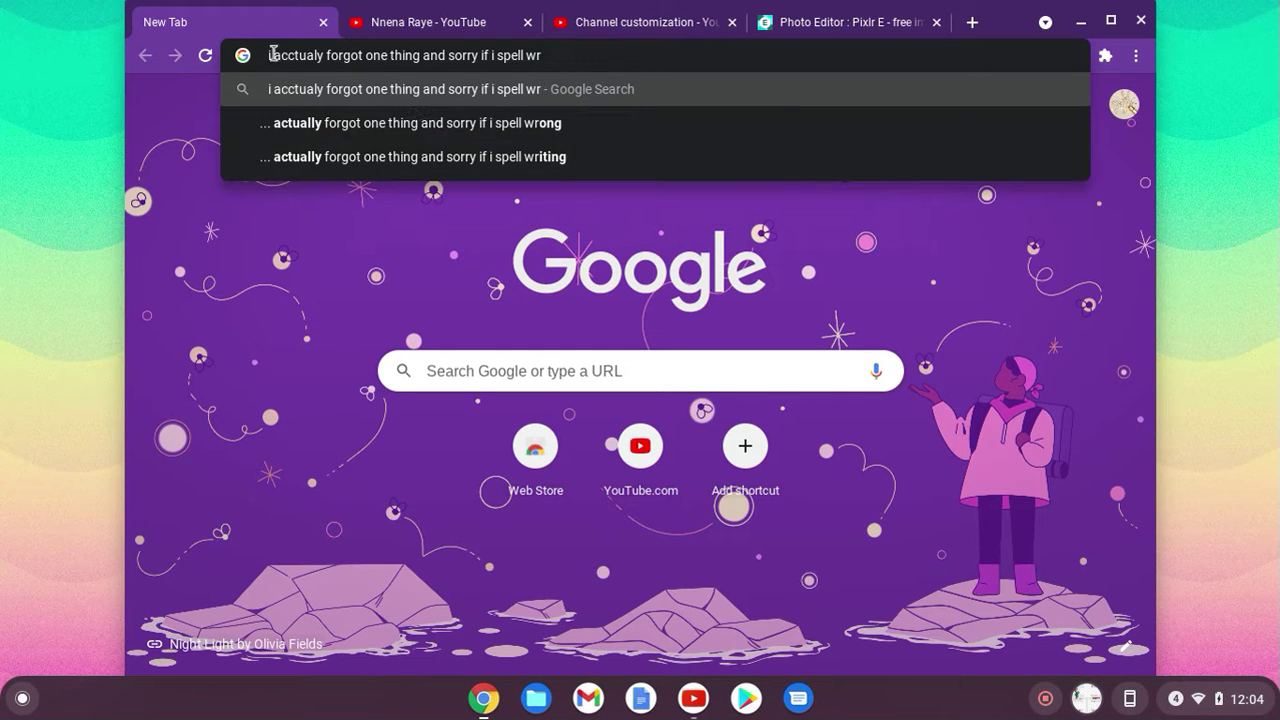
pyautogui.moveTo(268, 55); pyautogui.dragTo(592, 58)
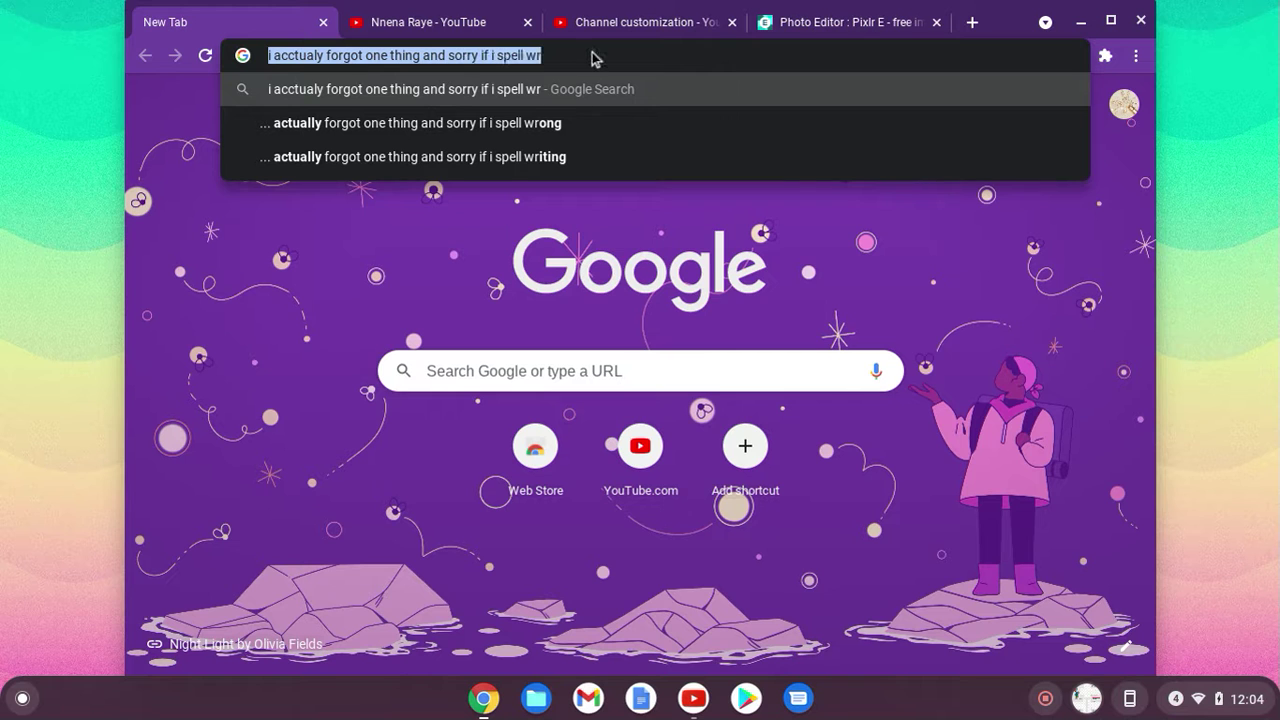
pyautogui.press('BackSpace')
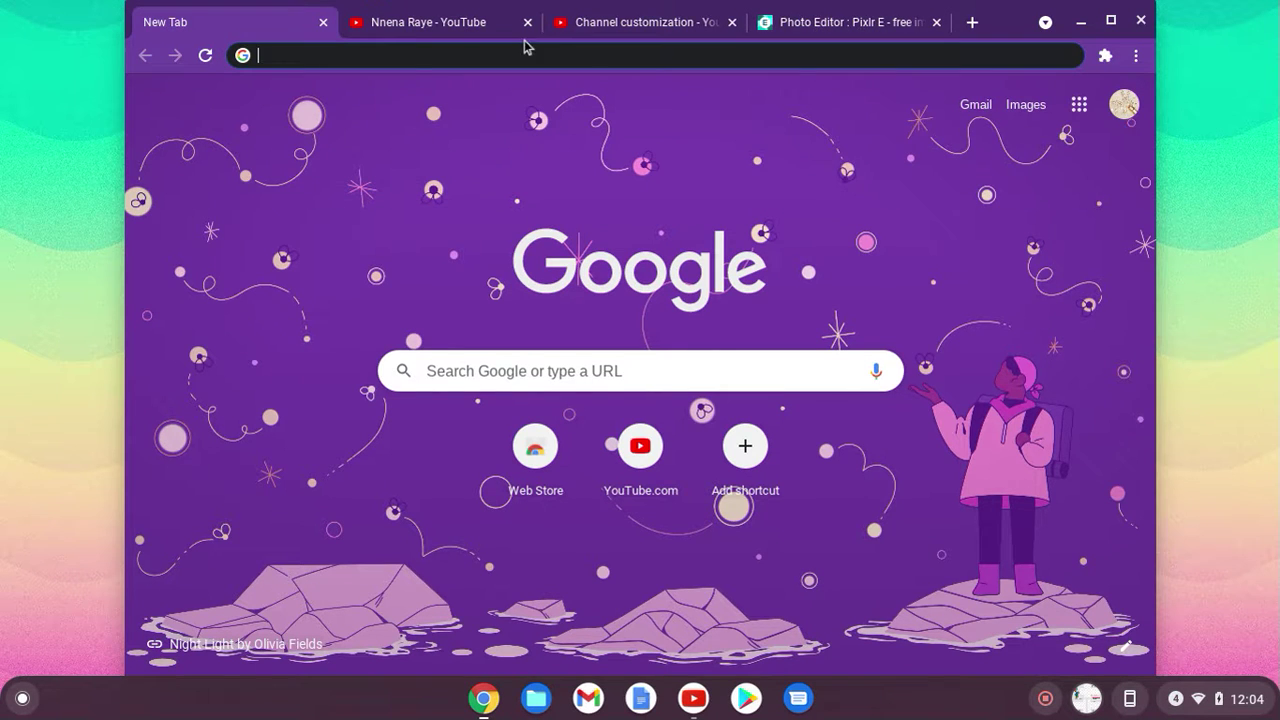
pyautogui.click(830, 22)
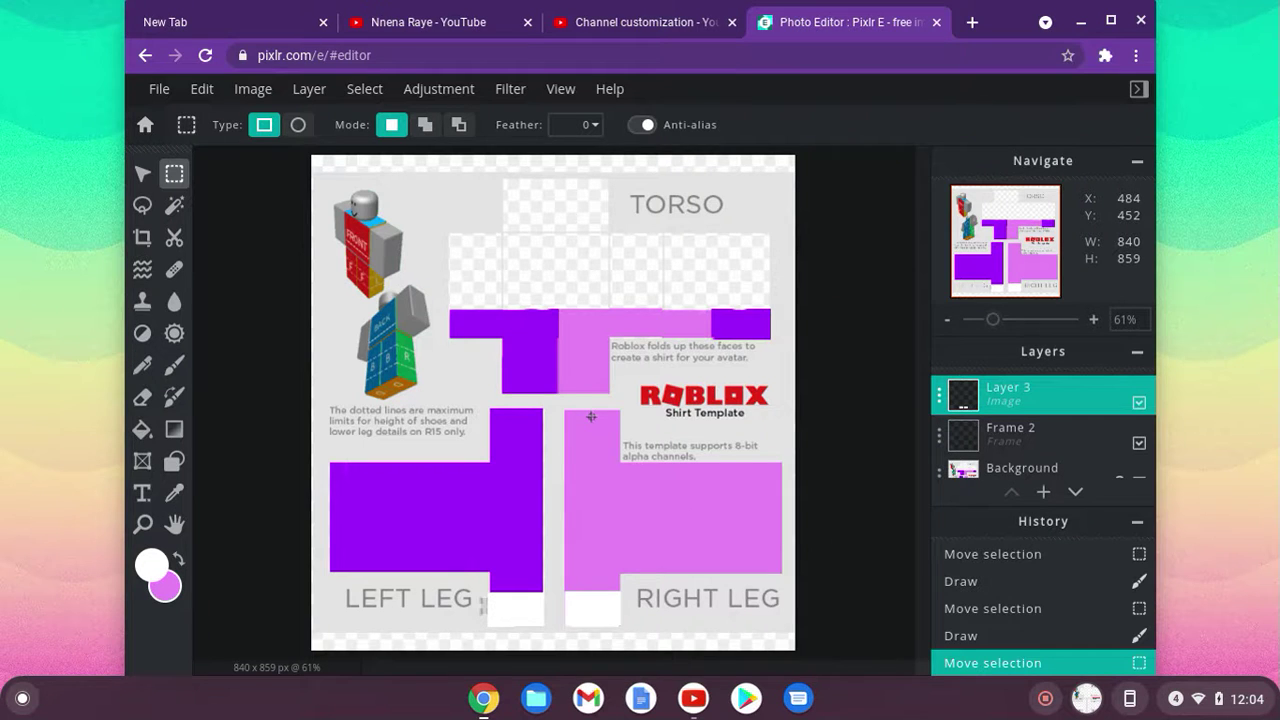
# Step: Paint a white dot on the seam between the purple and pink torso panels with a 10 px brush at 25% softness
pyautogui.scroll(5, 591, 416)
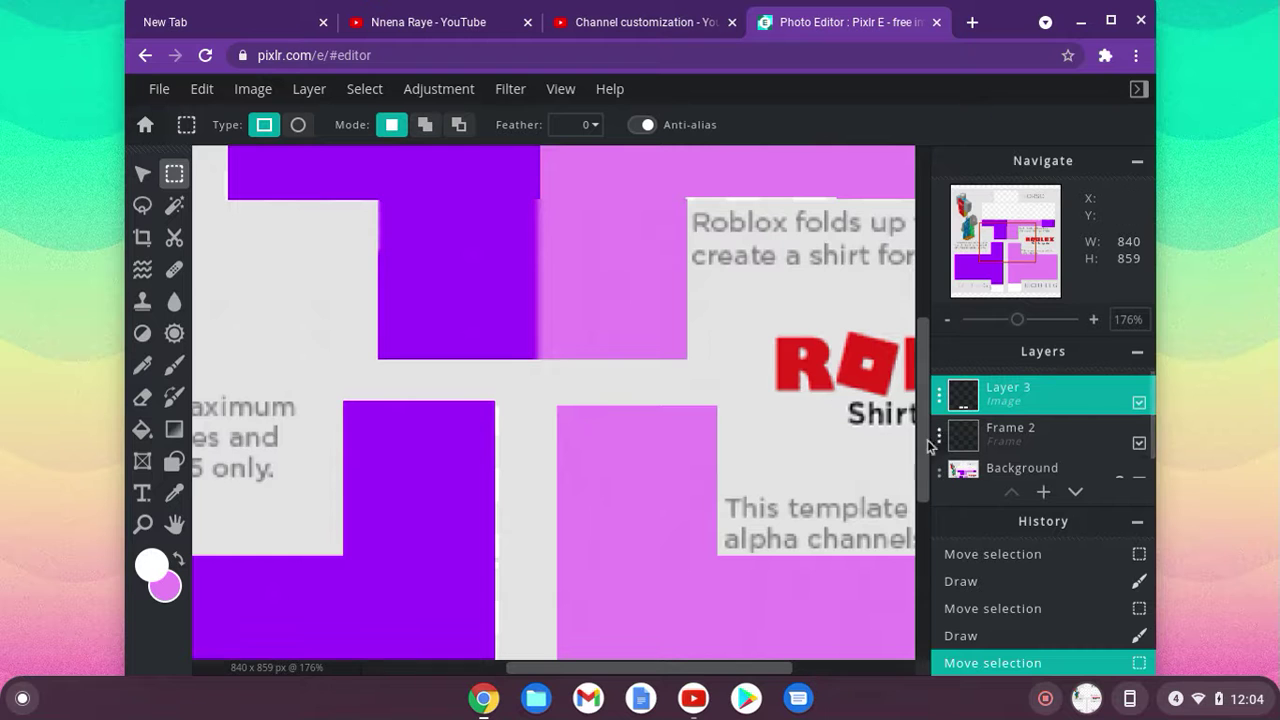
pyautogui.moveTo(920, 440); pyautogui.dragTo(920, 389)
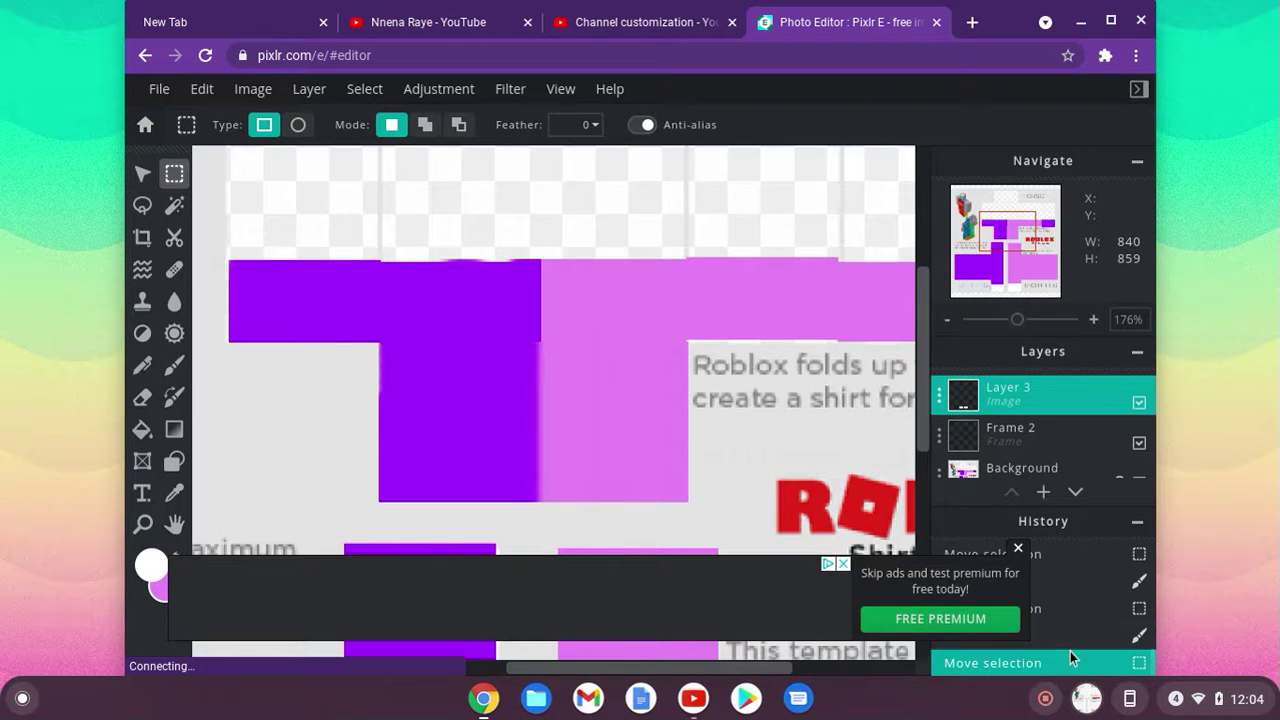
pyautogui.click(1018, 548)
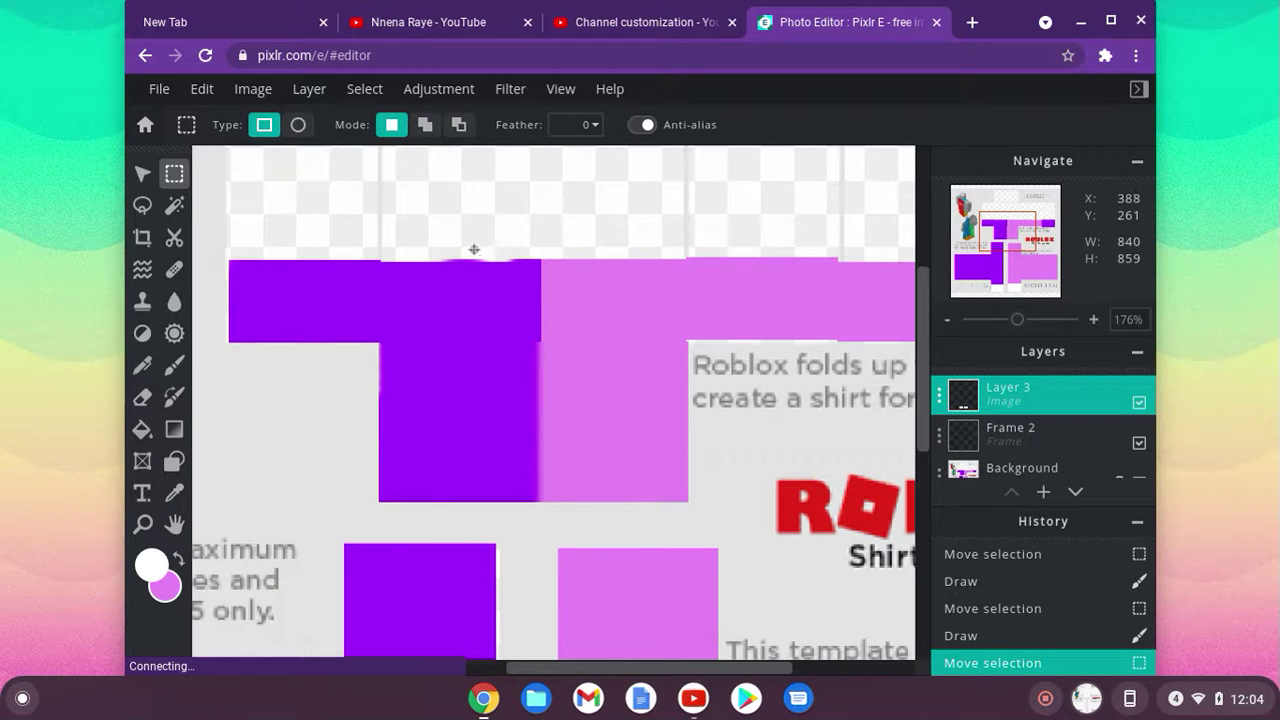
pyautogui.click(174, 365)
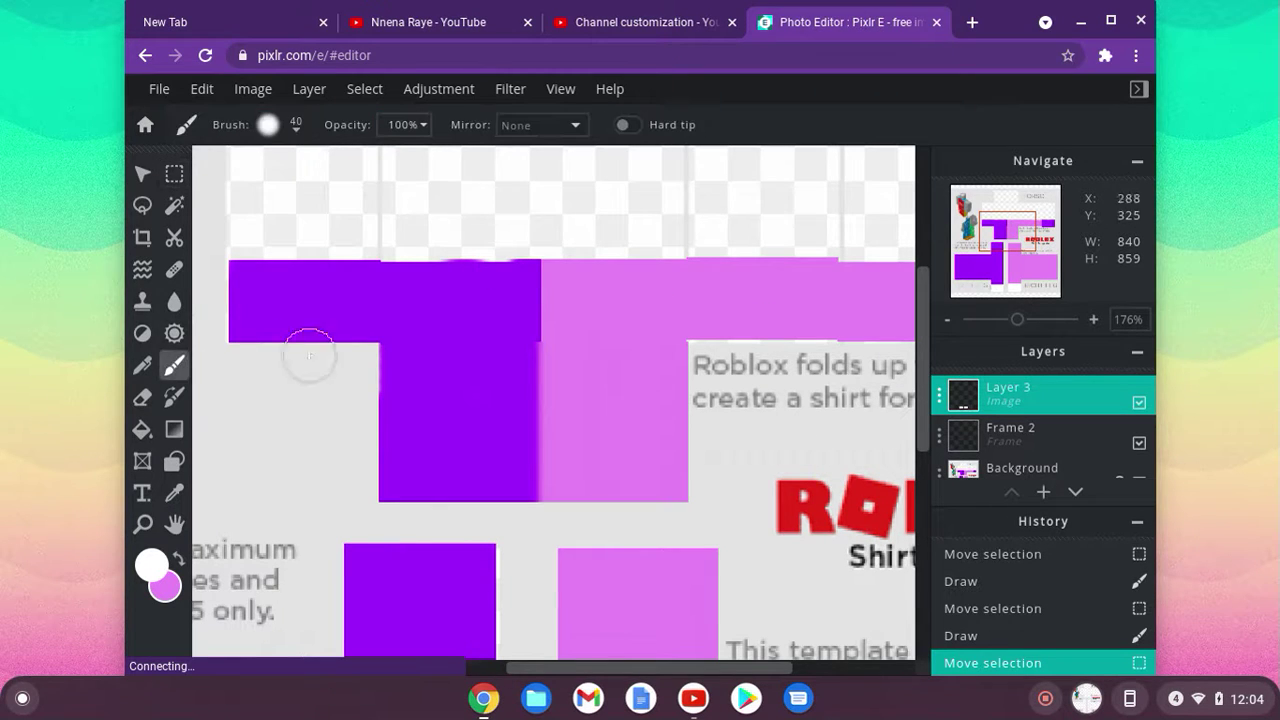
pyautogui.click(268, 126)
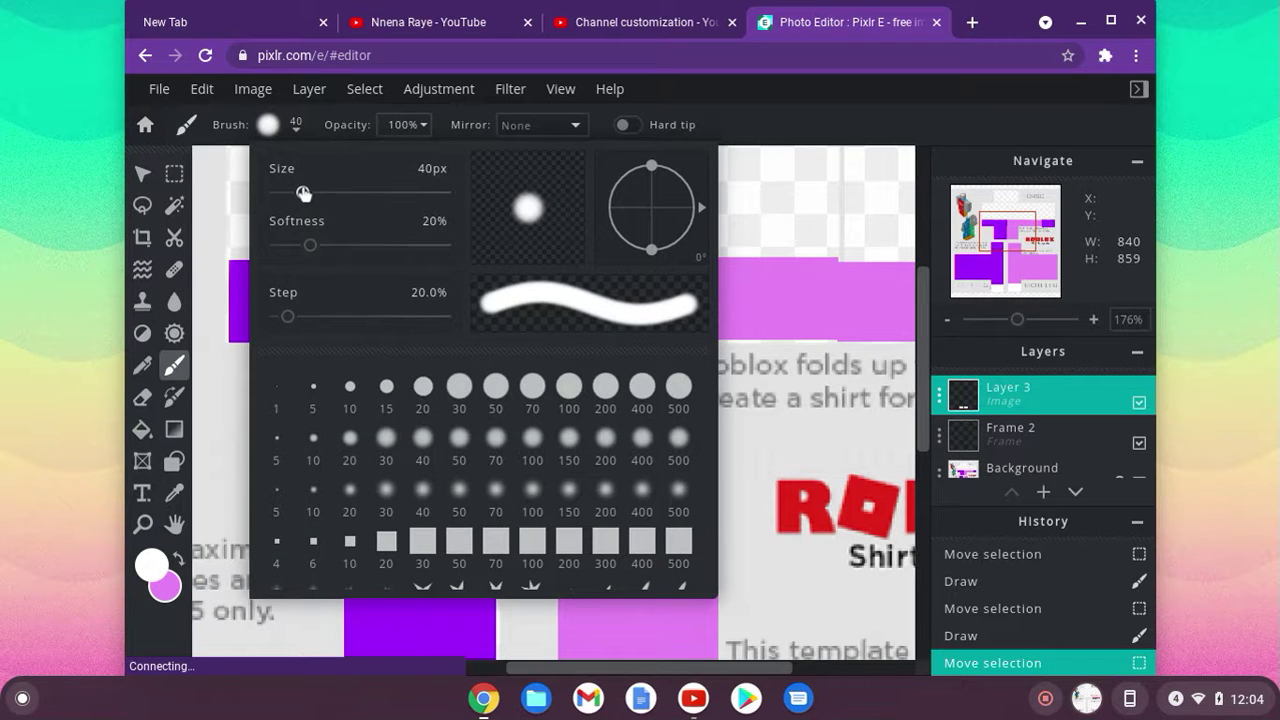
pyautogui.click(313, 440)
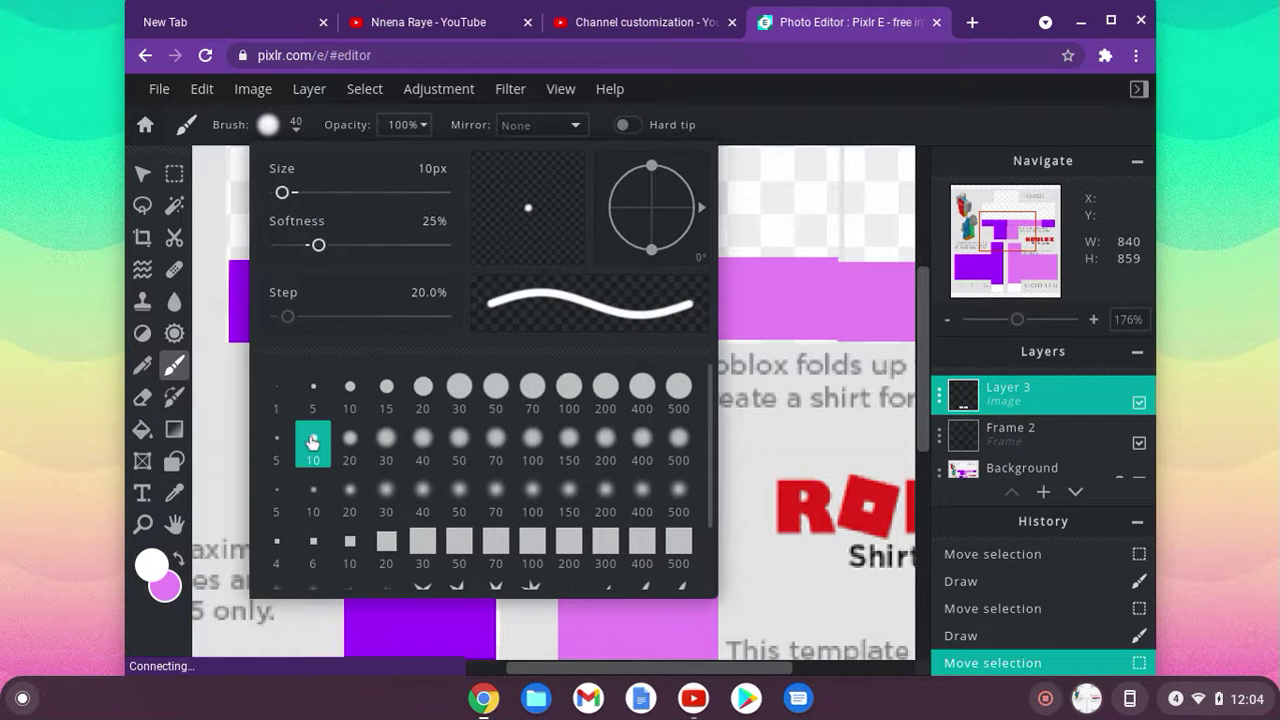
pyautogui.click(226, 198)
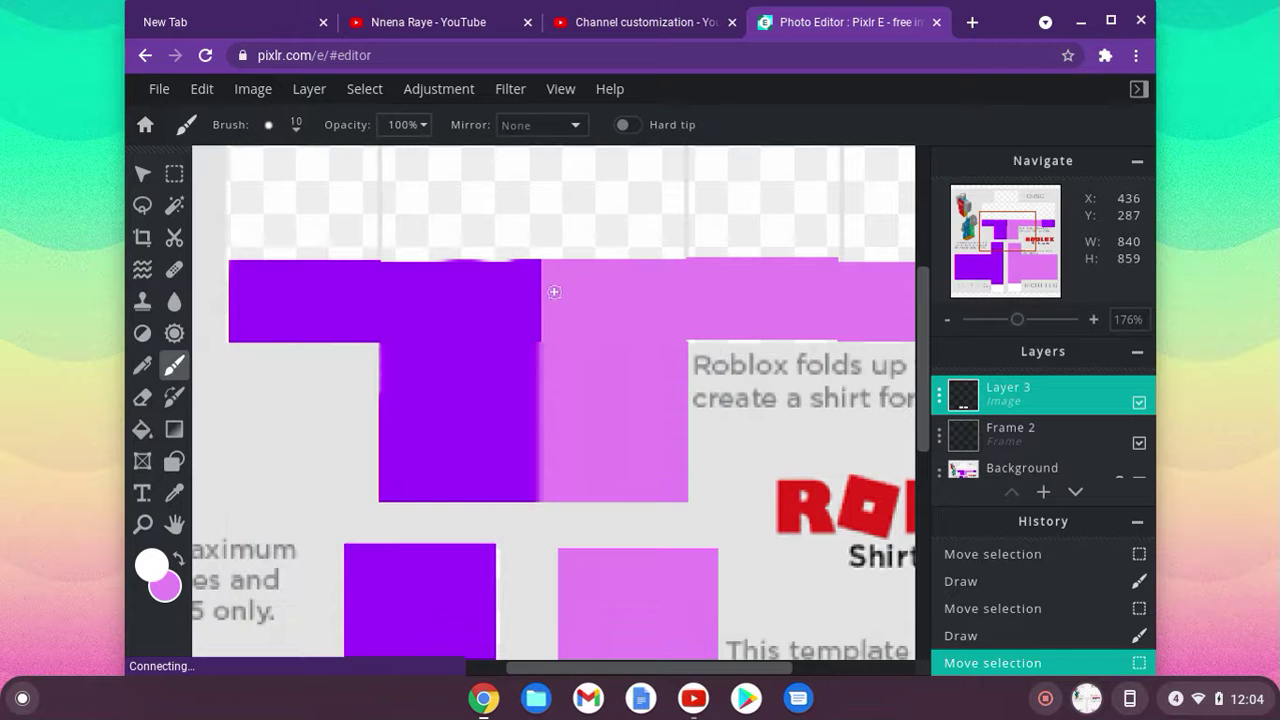
pyautogui.moveTo(536, 296); pyautogui.dragTo(533, 294)
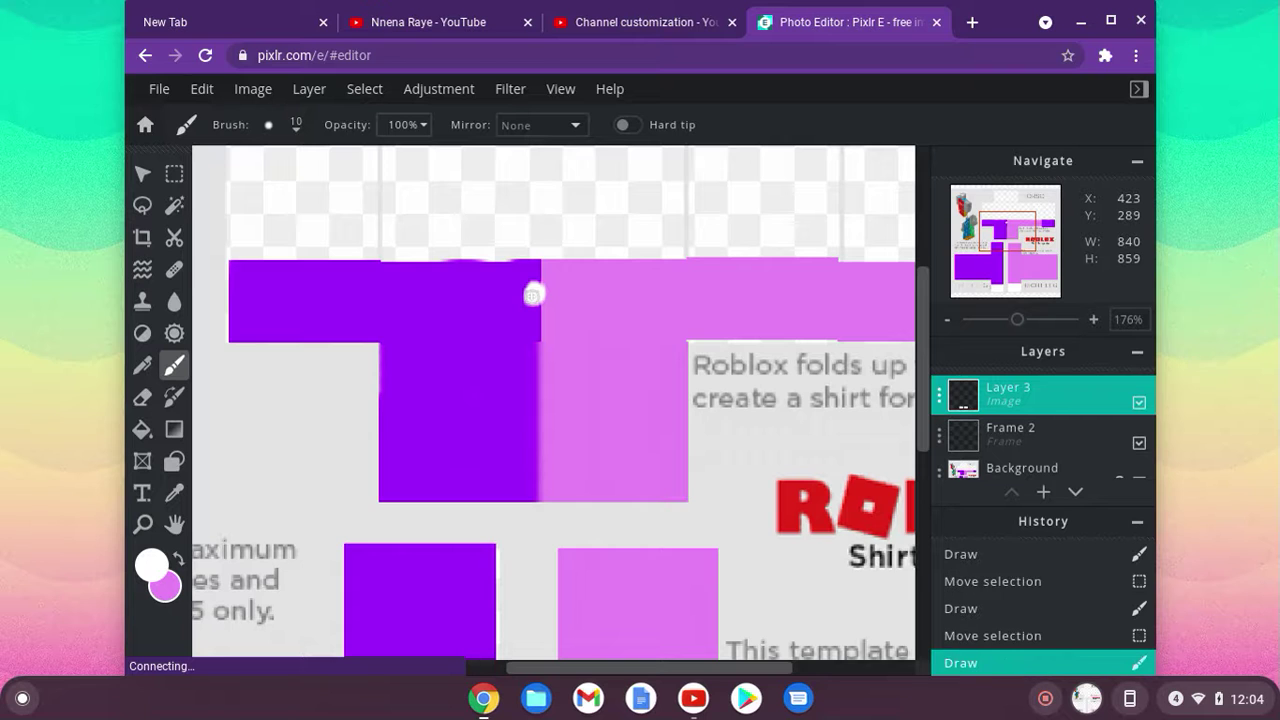
# Step: Draw two thin white vertical strings hanging from the white dot with a 1 px brush, the one nearer the pink panel shorter
pyautogui.click(275, 124)
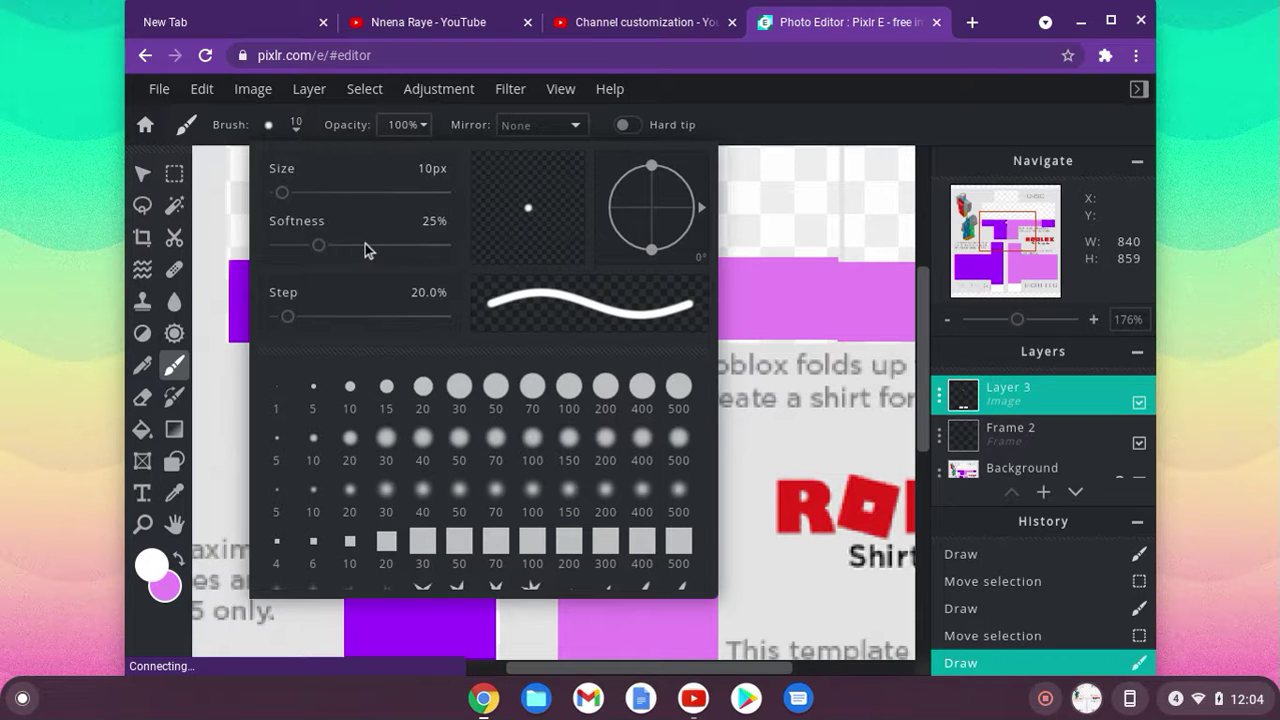
pyautogui.click(268, 393)
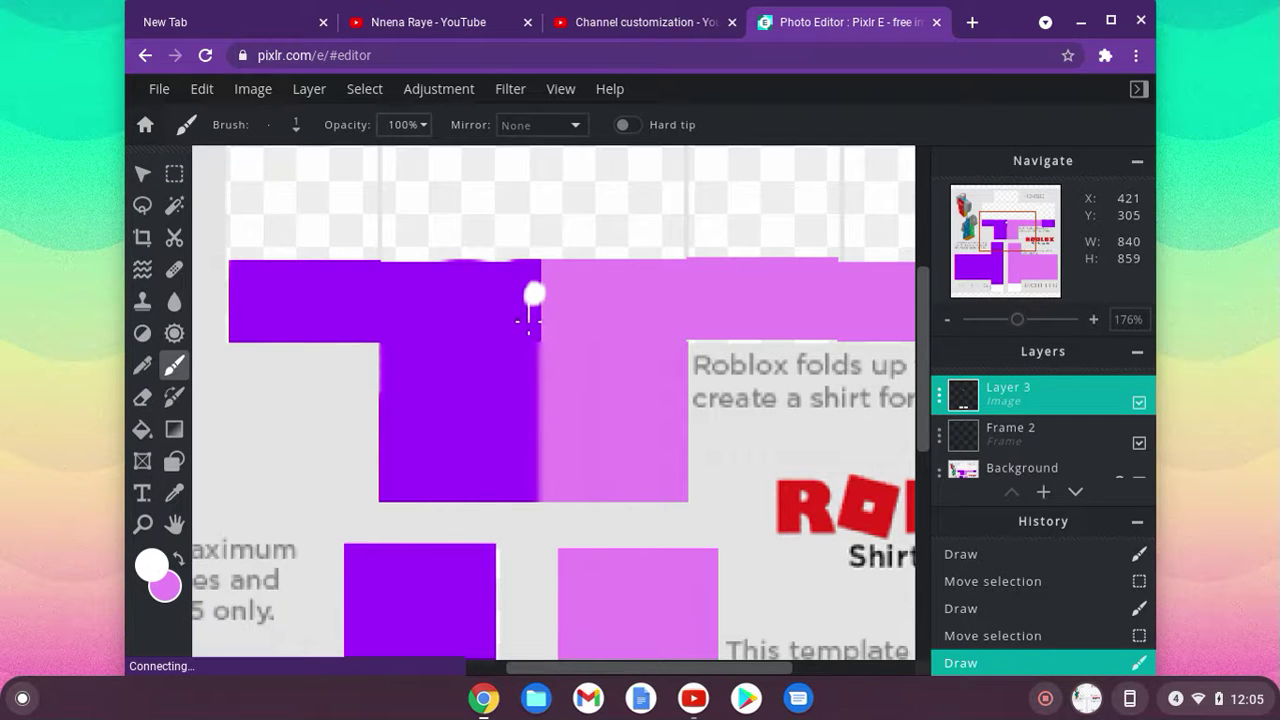
pyautogui.click(528, 340)
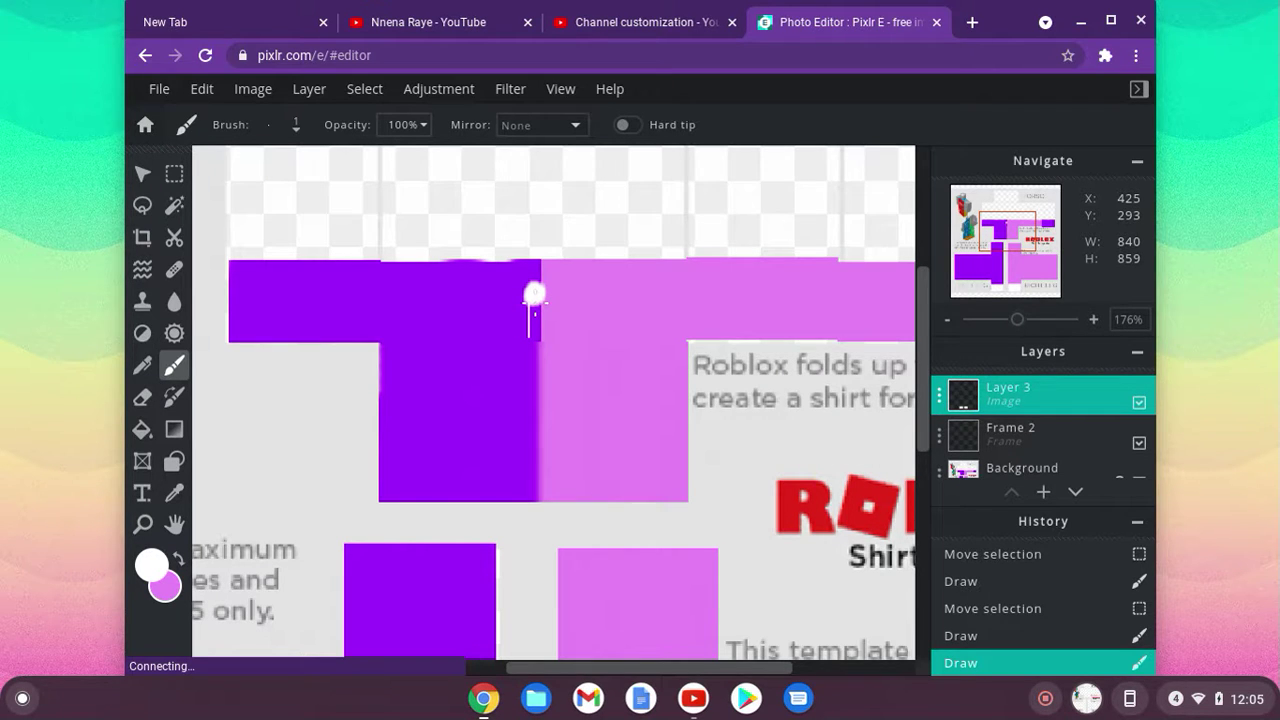
pyautogui.click(532, 320)
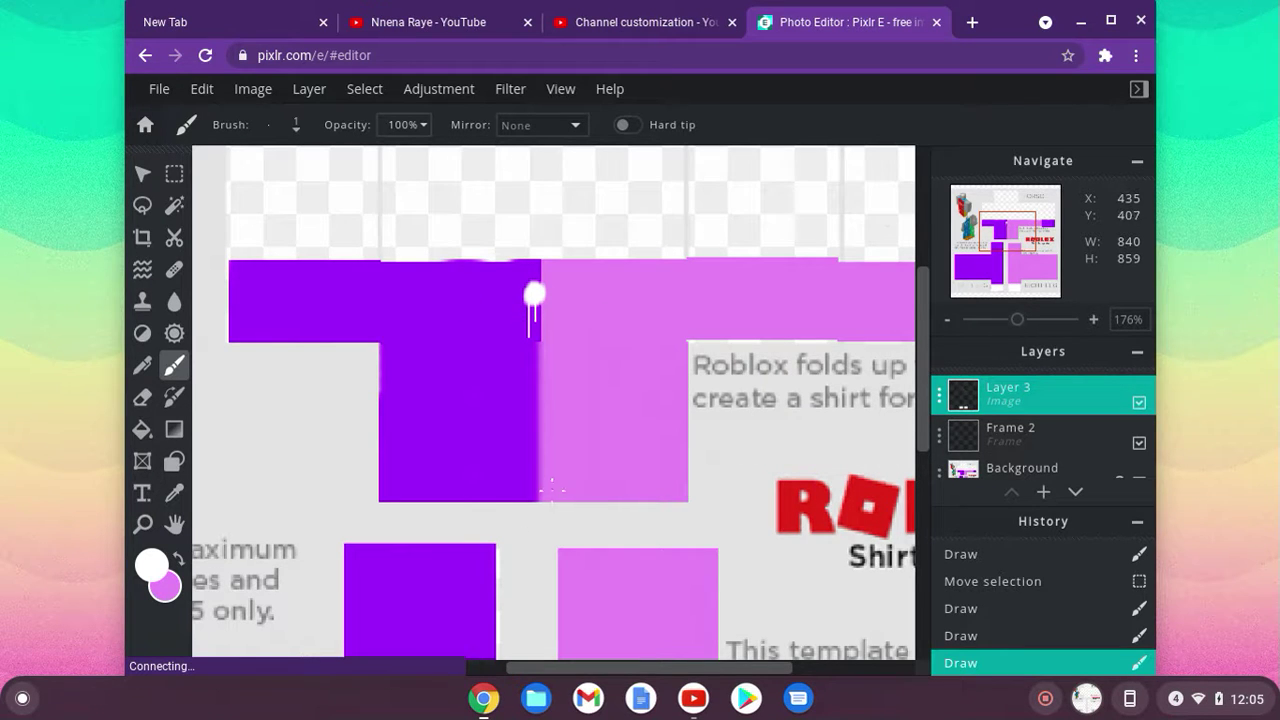
# Step: Retrace the longer white string and lengthen the shorter one below the white dot with the 1 px brush
pyautogui.hotkey('ctrl', '0')
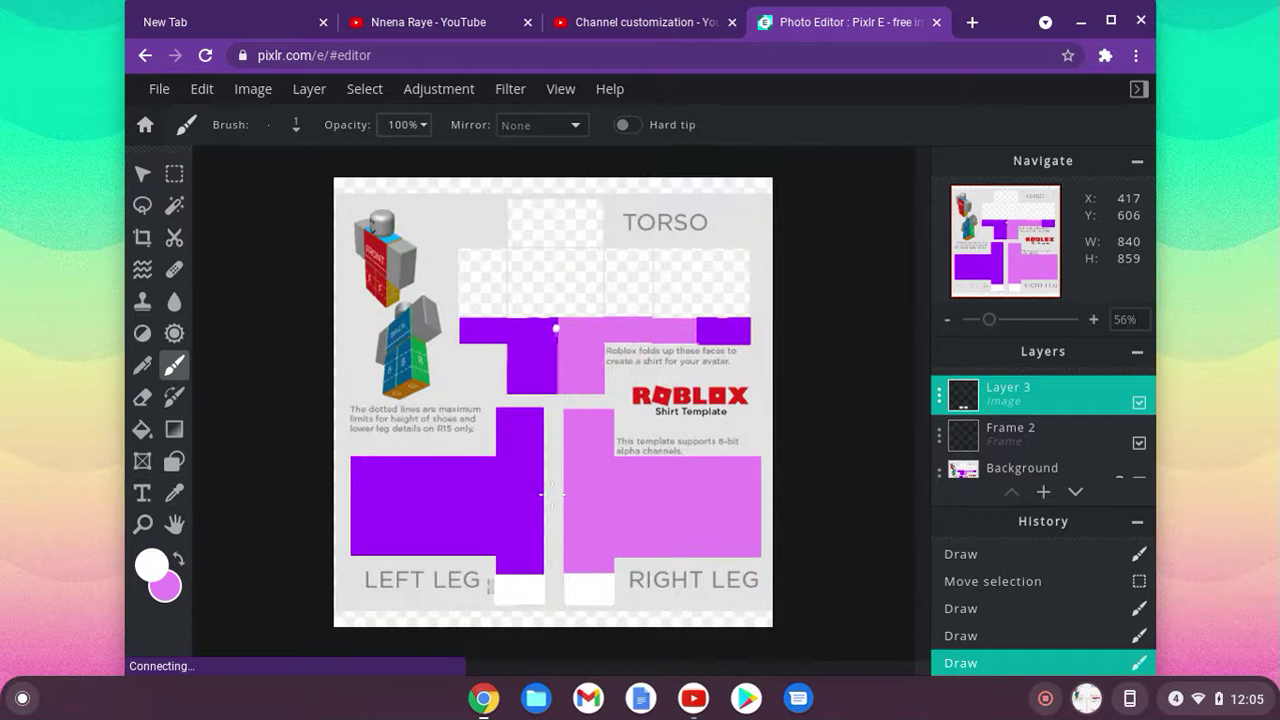
pyautogui.scroll(2, 552, 492)
pyautogui.scroll(4, 552, 492)
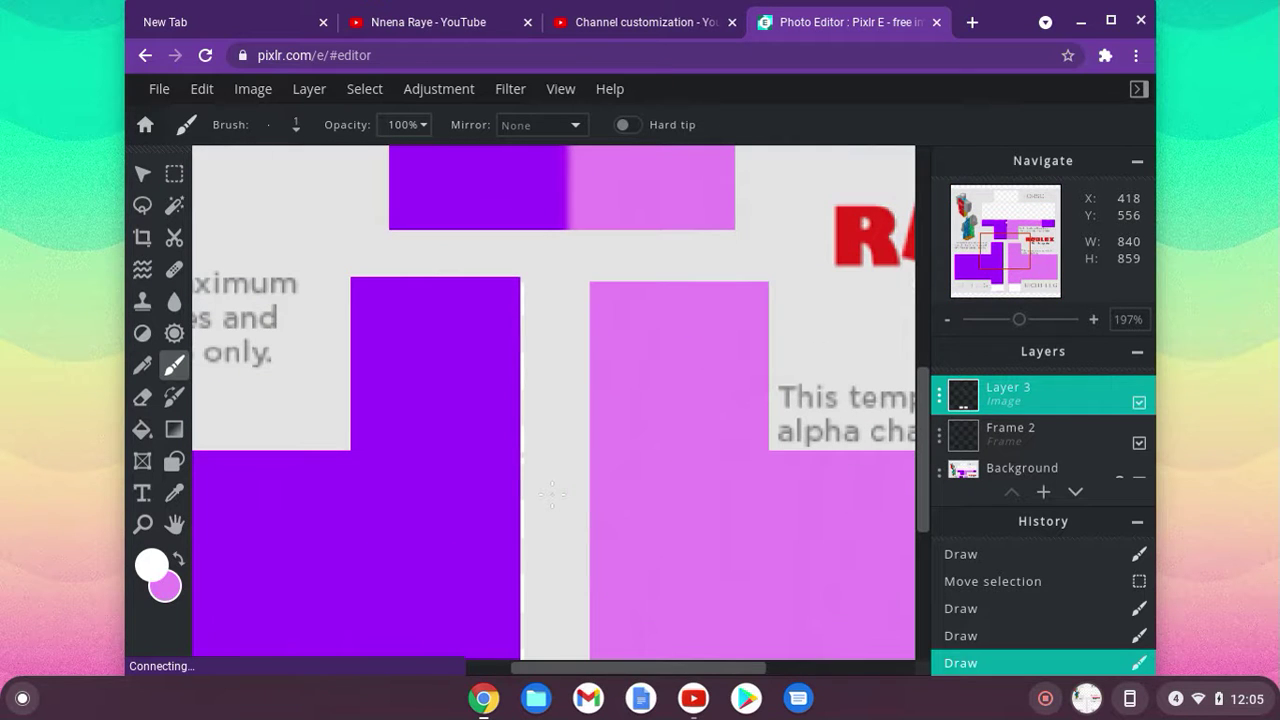
pyautogui.rightClick(921, 481)
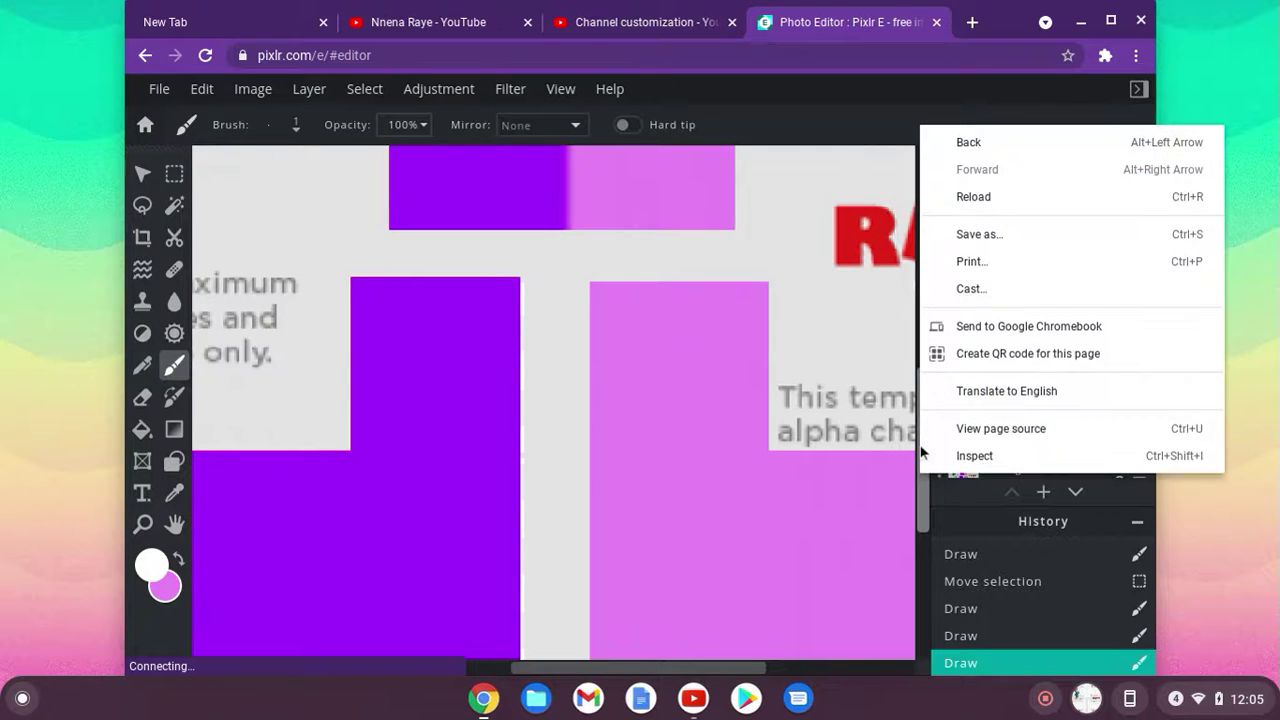
pyautogui.click(918, 505)
pyautogui.moveTo(920, 507); pyautogui.dragTo(927, 420)
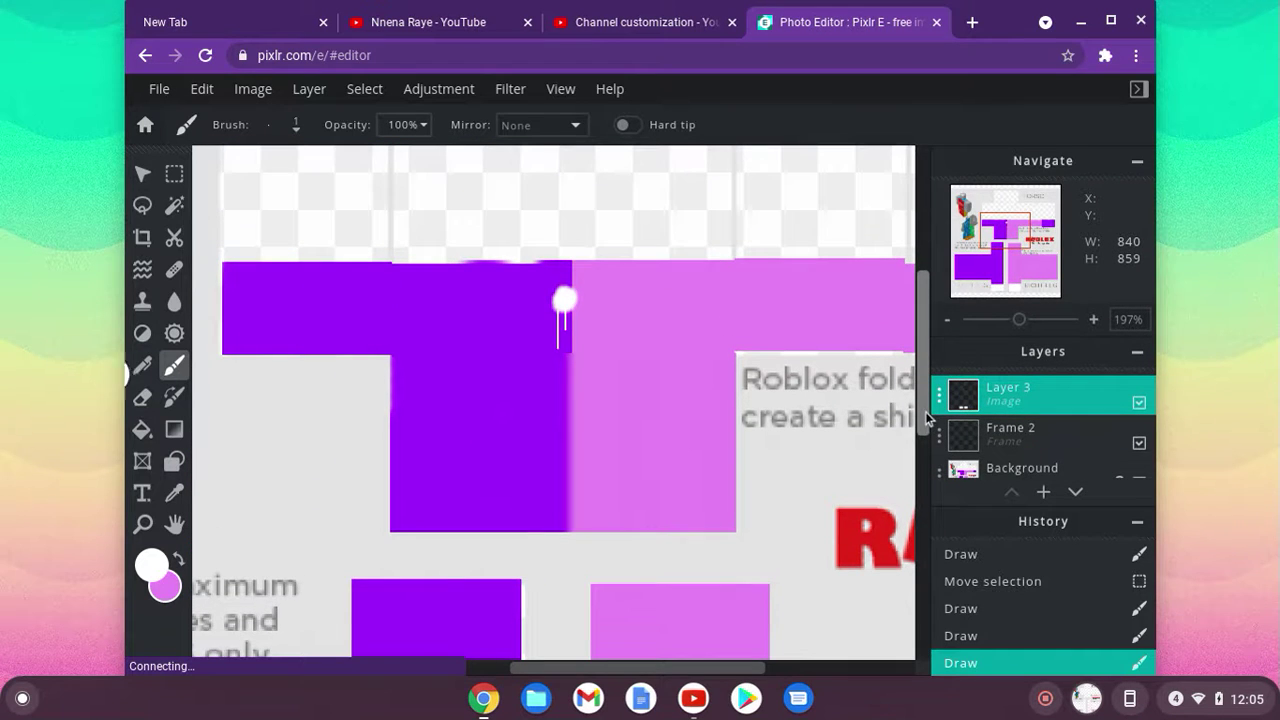
pyautogui.scroll(5, 676, 374)
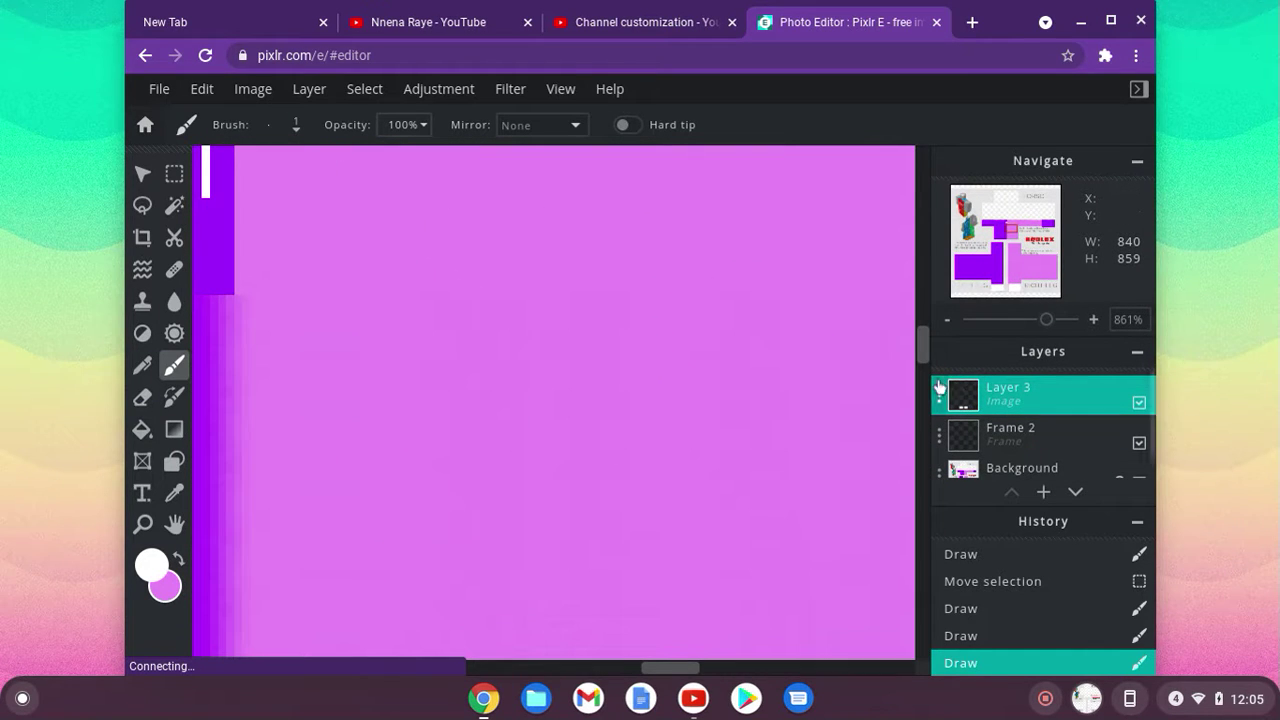
pyautogui.moveTo(925, 342); pyautogui.dragTo(922, 323)
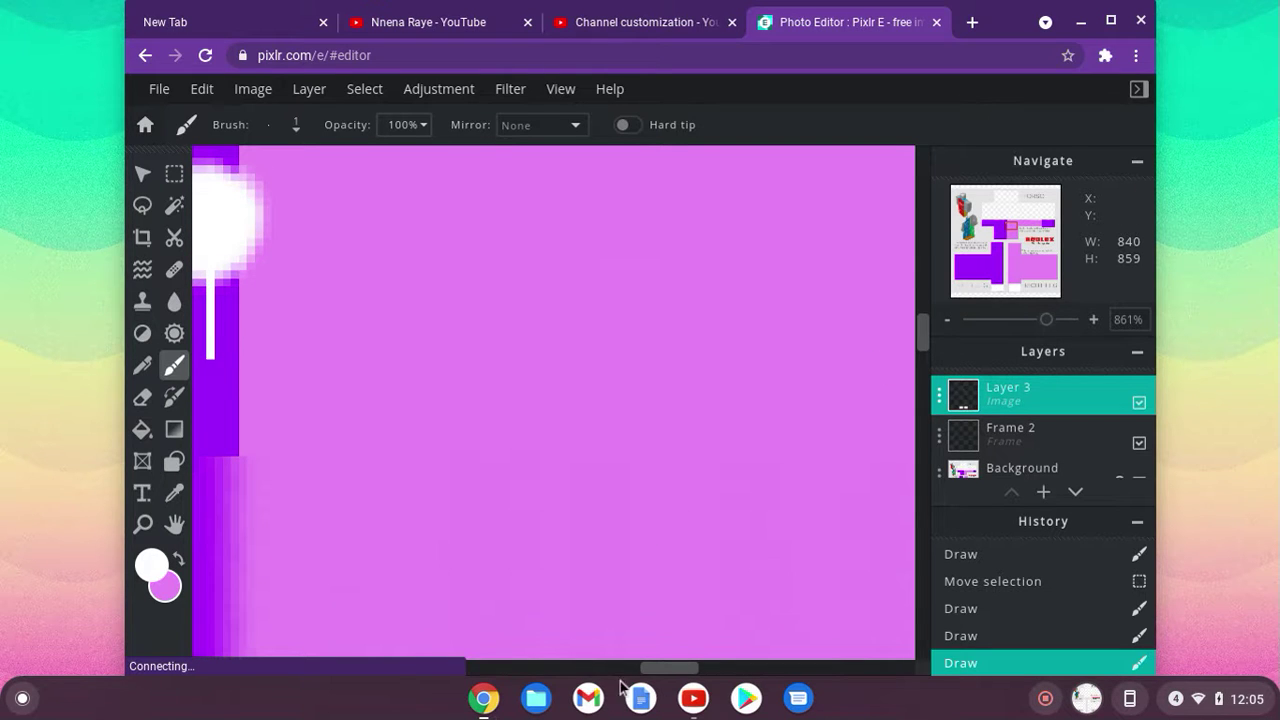
pyautogui.moveTo(646, 669); pyautogui.dragTo(612, 675)
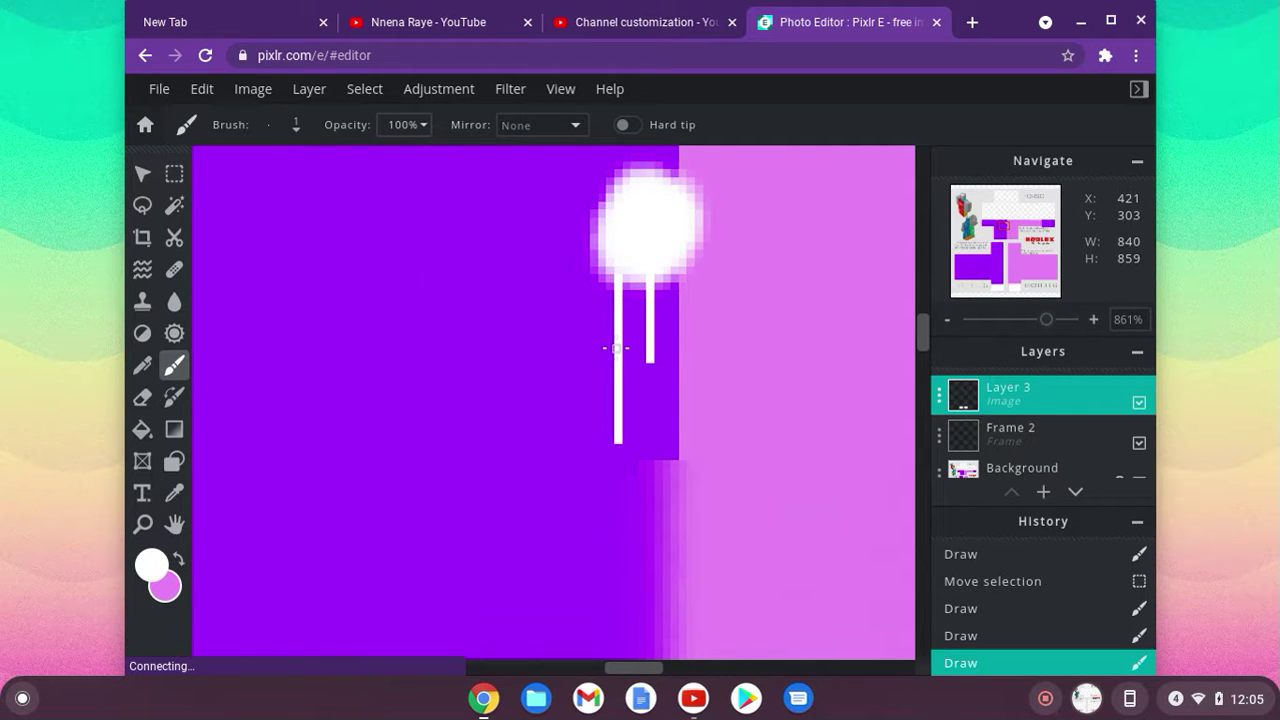
pyautogui.click(617, 440)
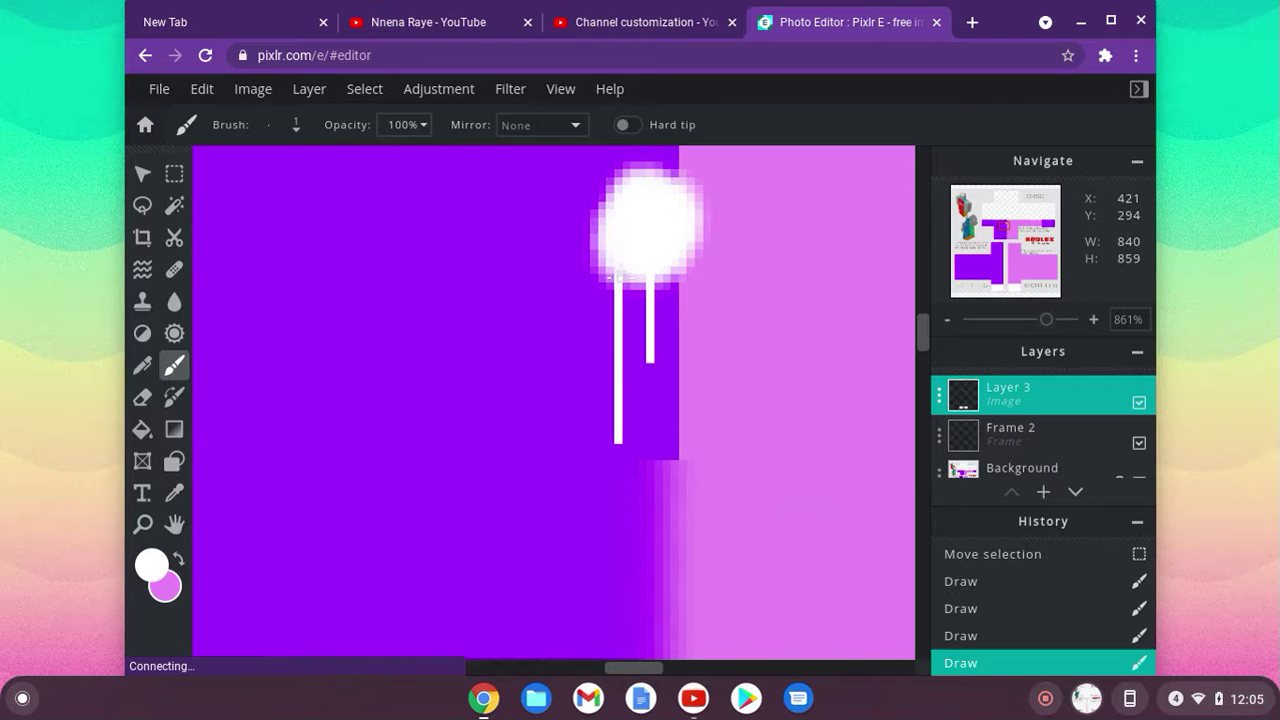
pyautogui.click(617, 302)
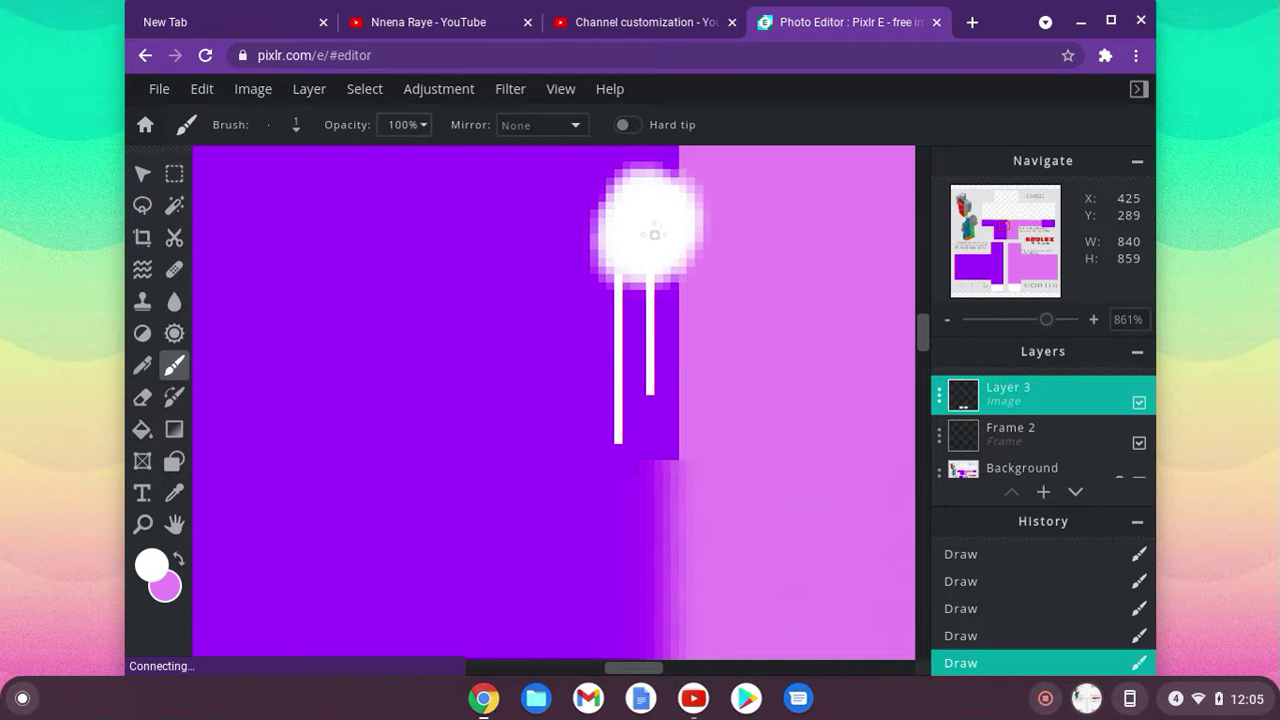
pyautogui.scroll(-10, 819, 252)
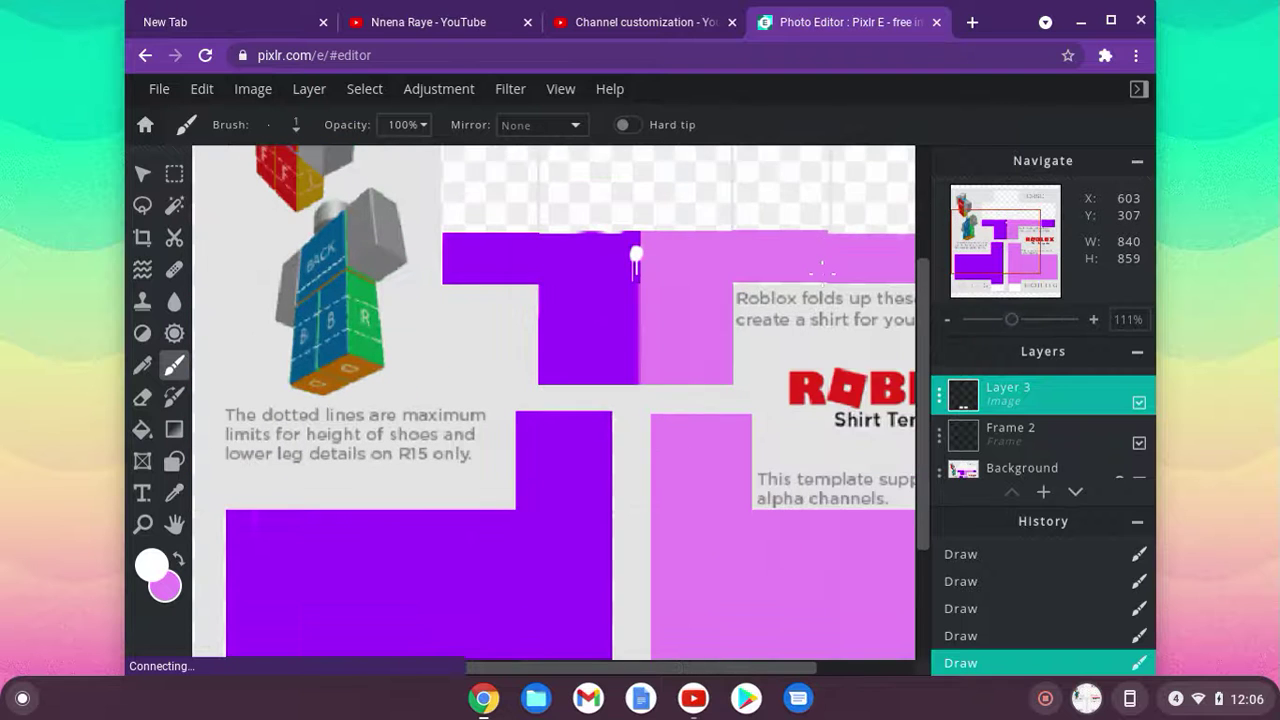
pyautogui.scroll(-4, 822, 270)
pyautogui.scroll(-3, 822, 272)
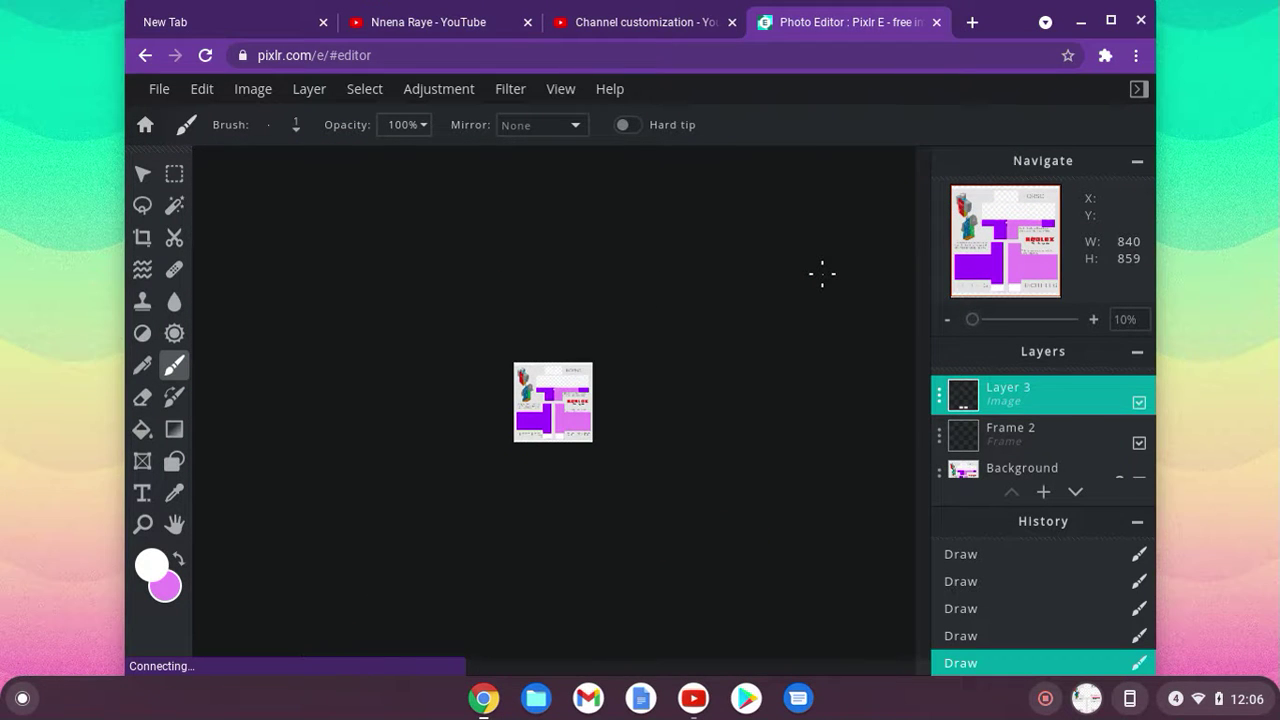
pyautogui.scroll(3, 822, 272)
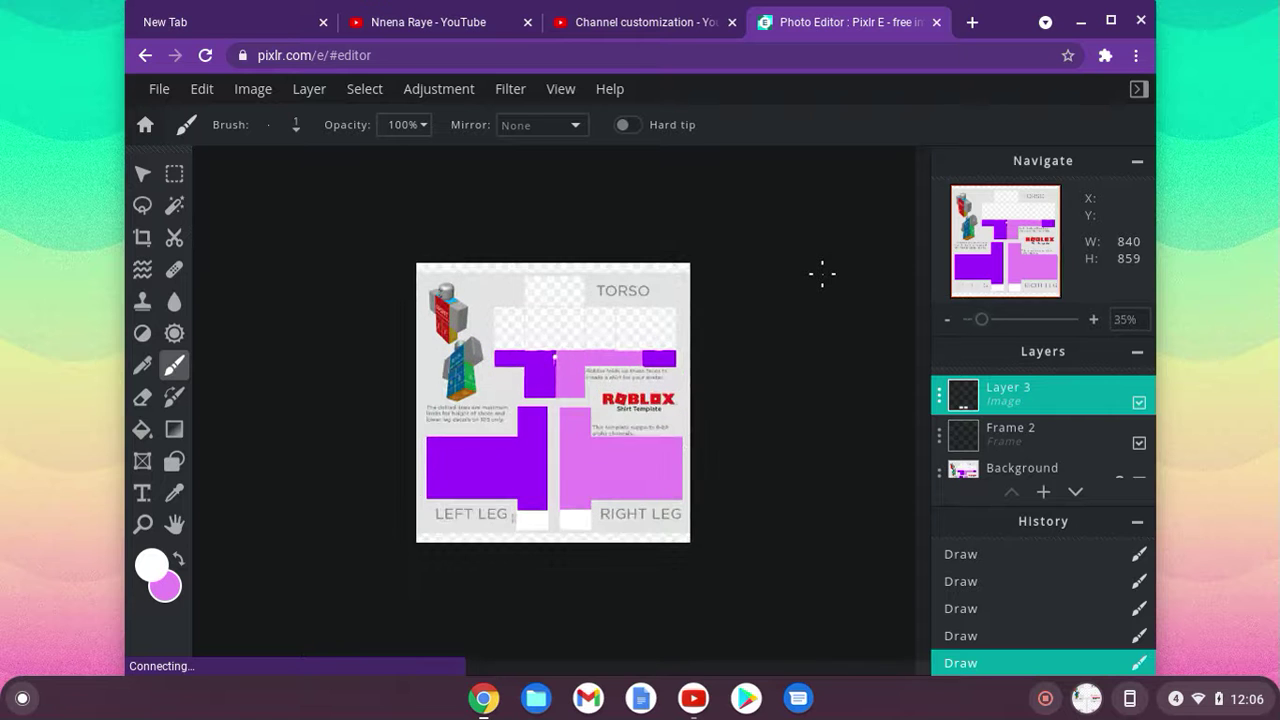
pyautogui.scroll(2, 822, 272)
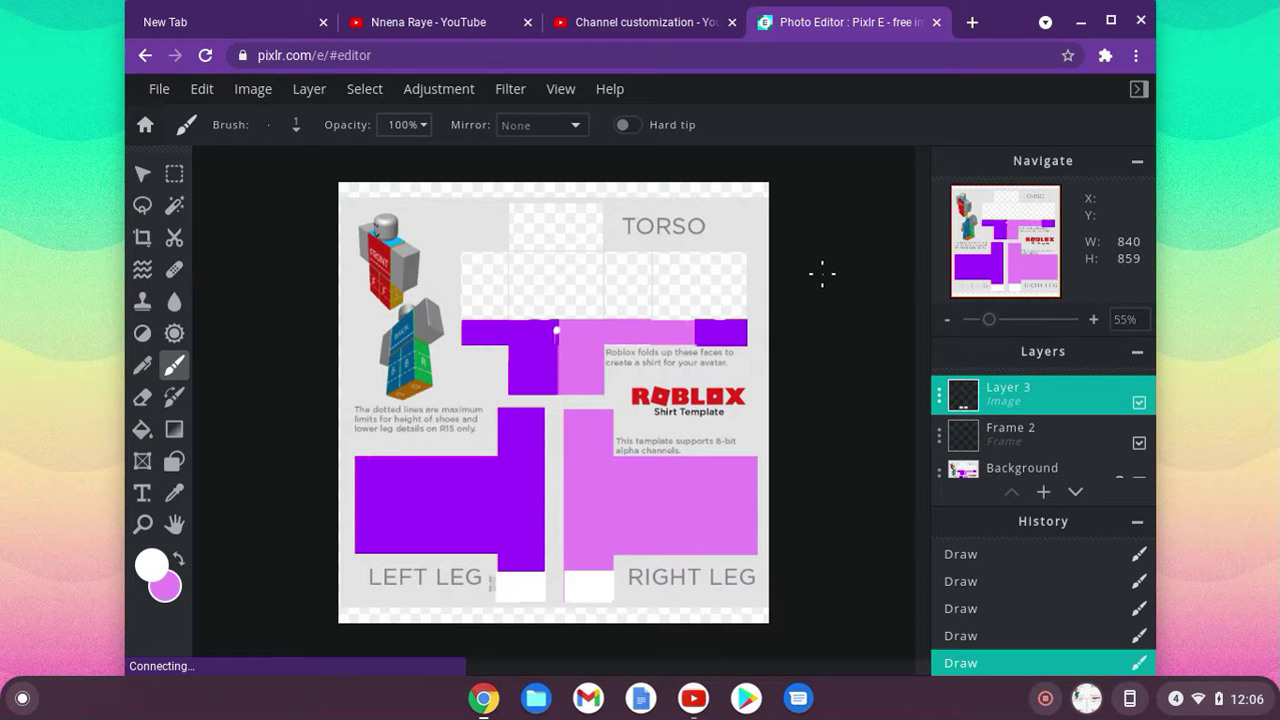
# Step: Switch to the empty new browser tab and start a closing message in the address bar: "so thats all but remember like subscribe turn on notification"
pyautogui.click(228, 22)
pyautogui.write('so thats a')
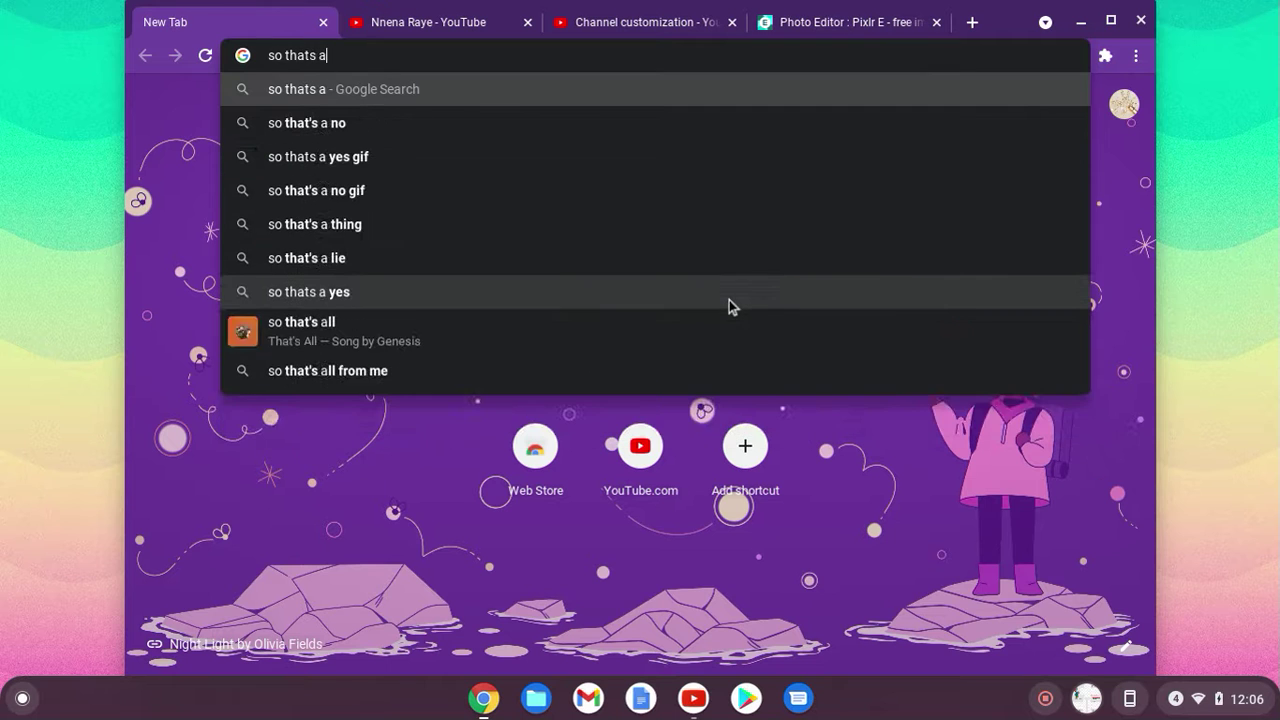
pyautogui.write('ll bgut')
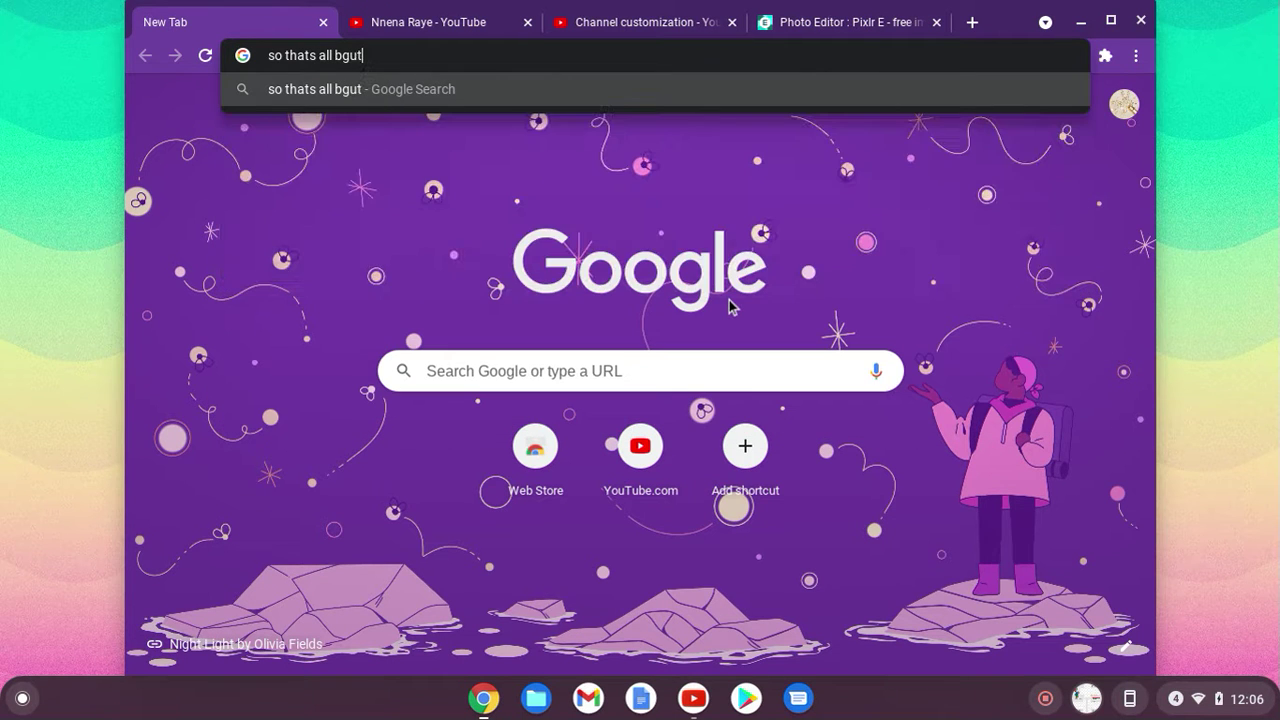
pyautogui.press('BackSpace')
pyautogui.press('BackSpace')
pyautogui.press('BackSpace')
pyautogui.write('ut r')
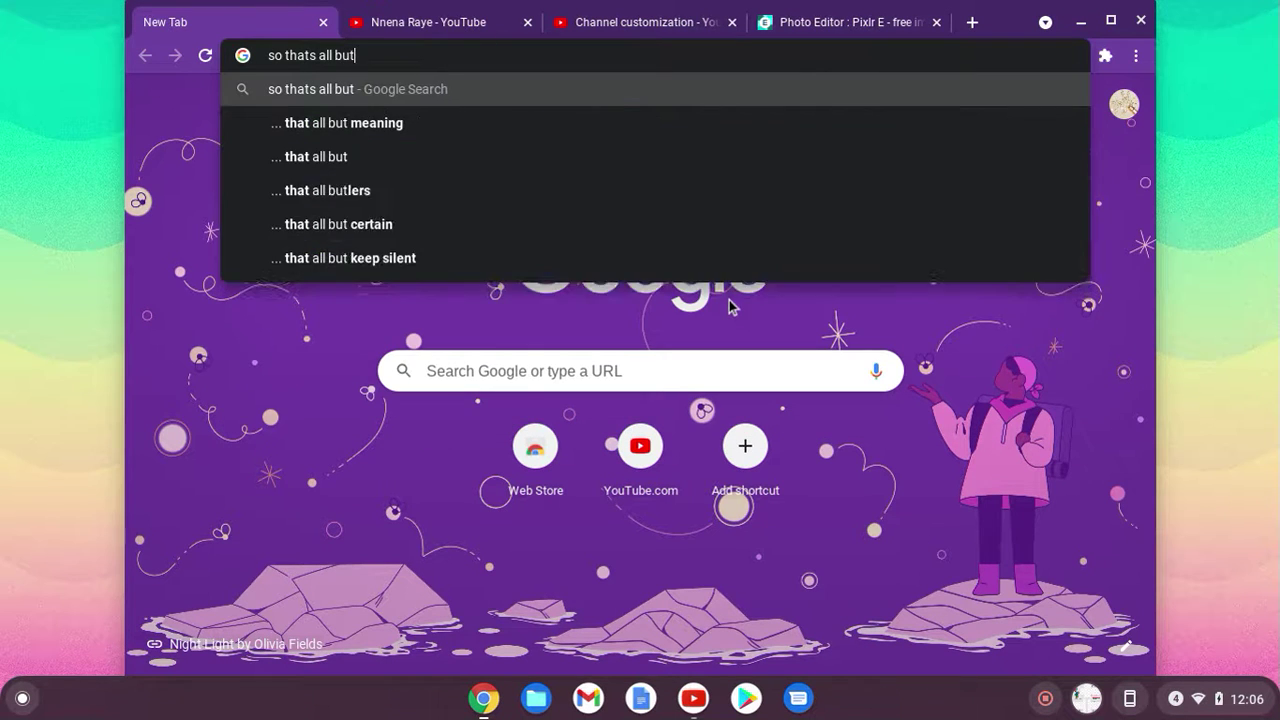
pyautogui.write('emember')
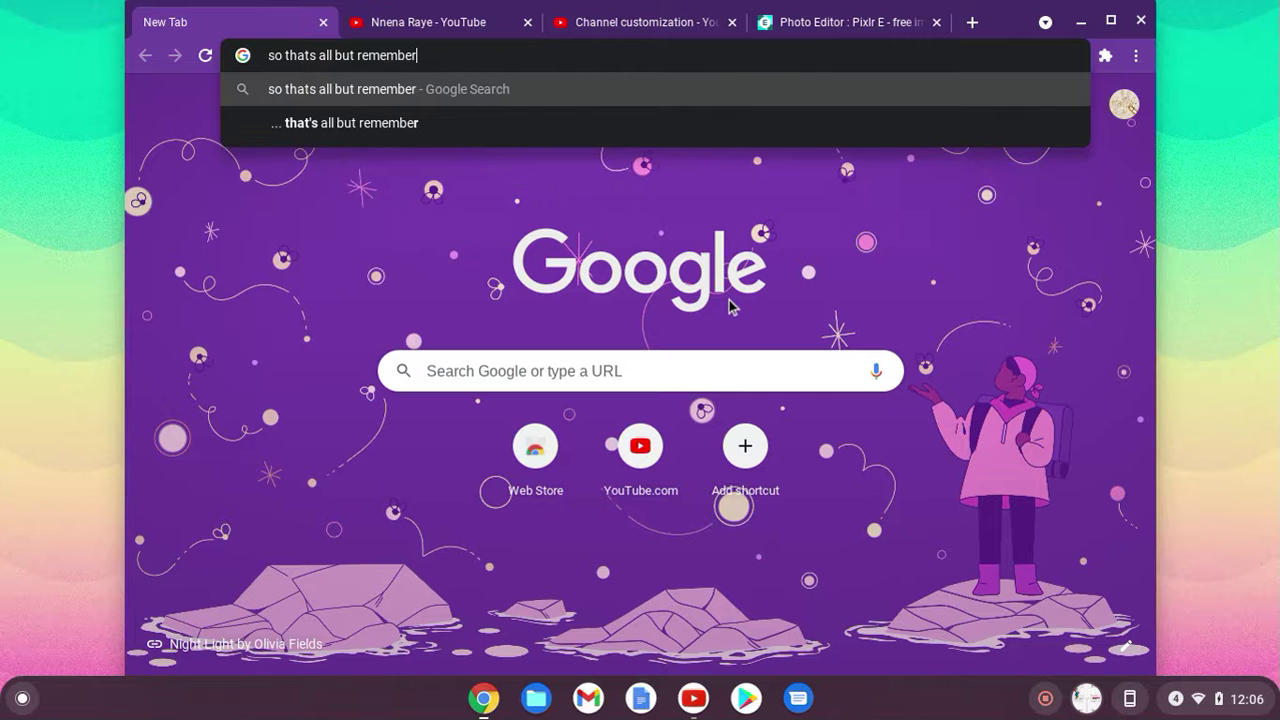
pyautogui.write(' like')
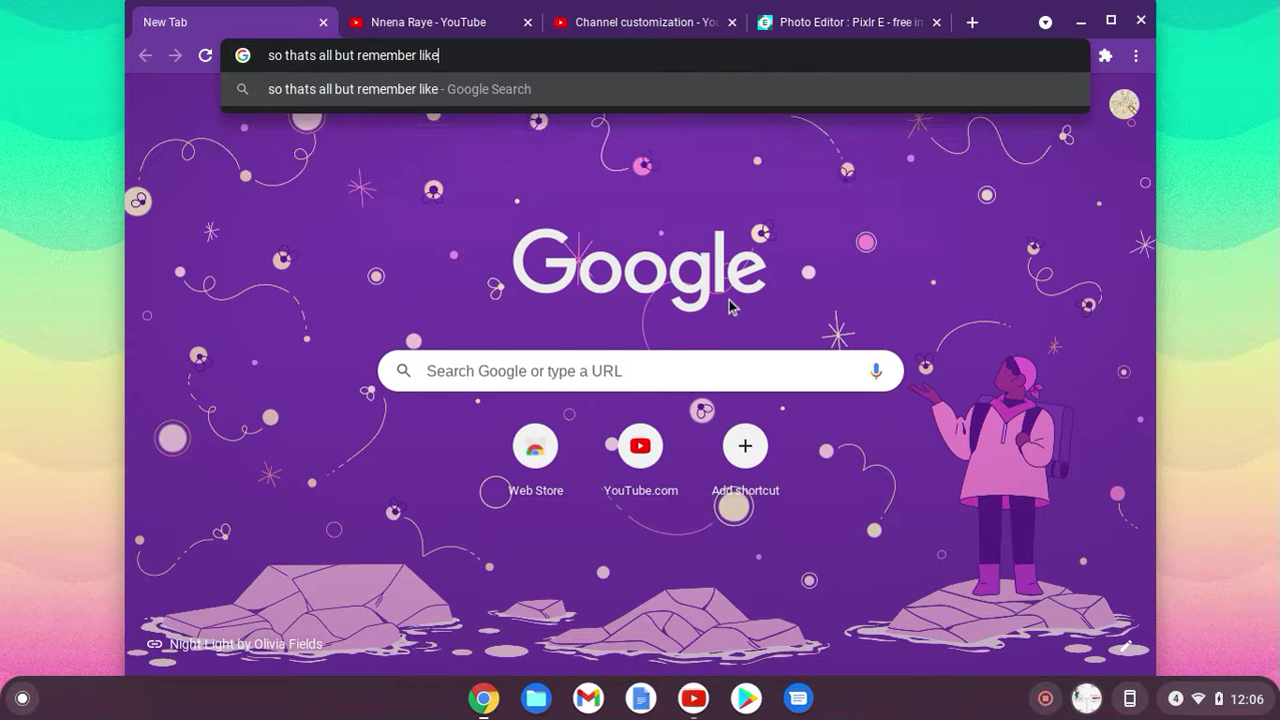
pyautogui.write(' subscr')
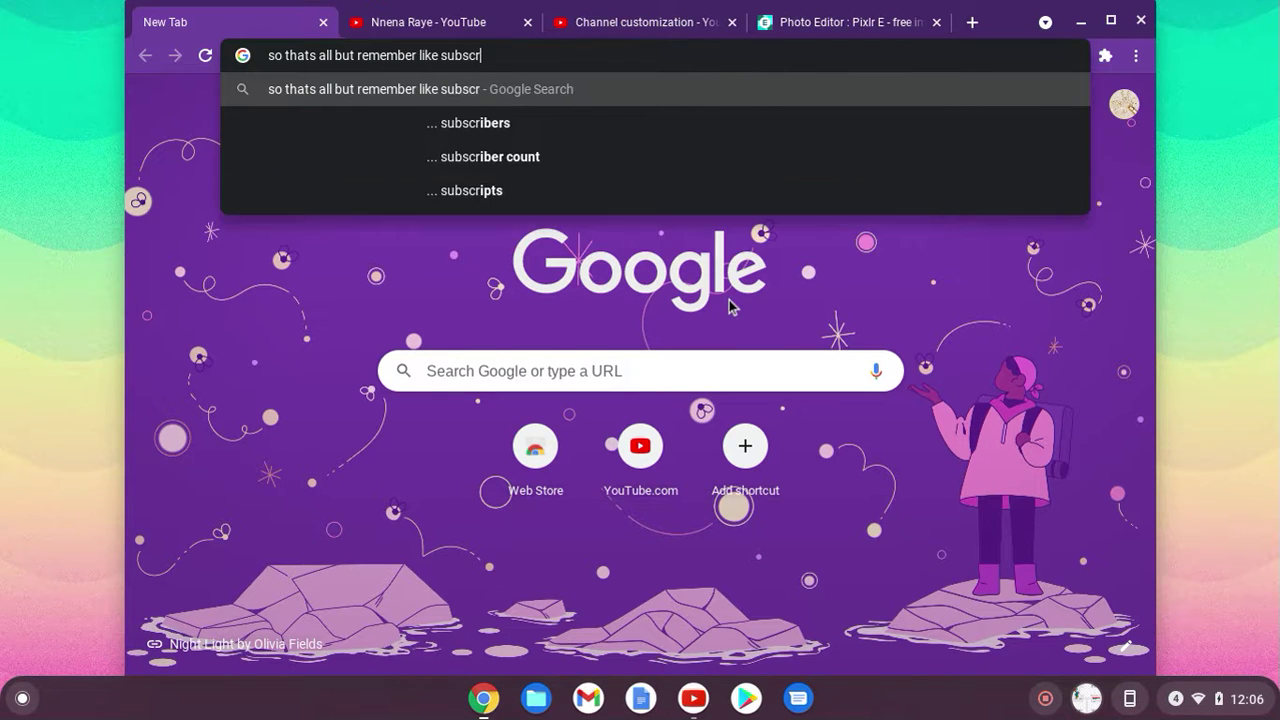
pyautogui.write('ibe t')
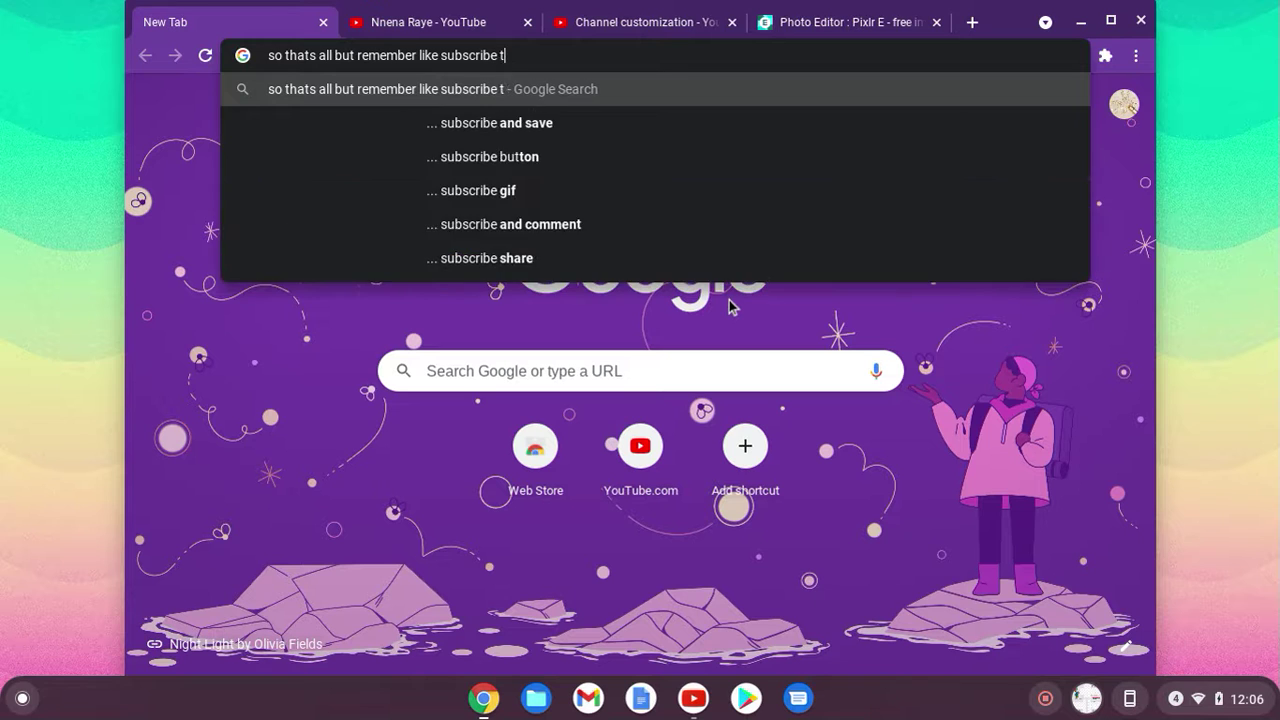
pyautogui.write('urn on n')
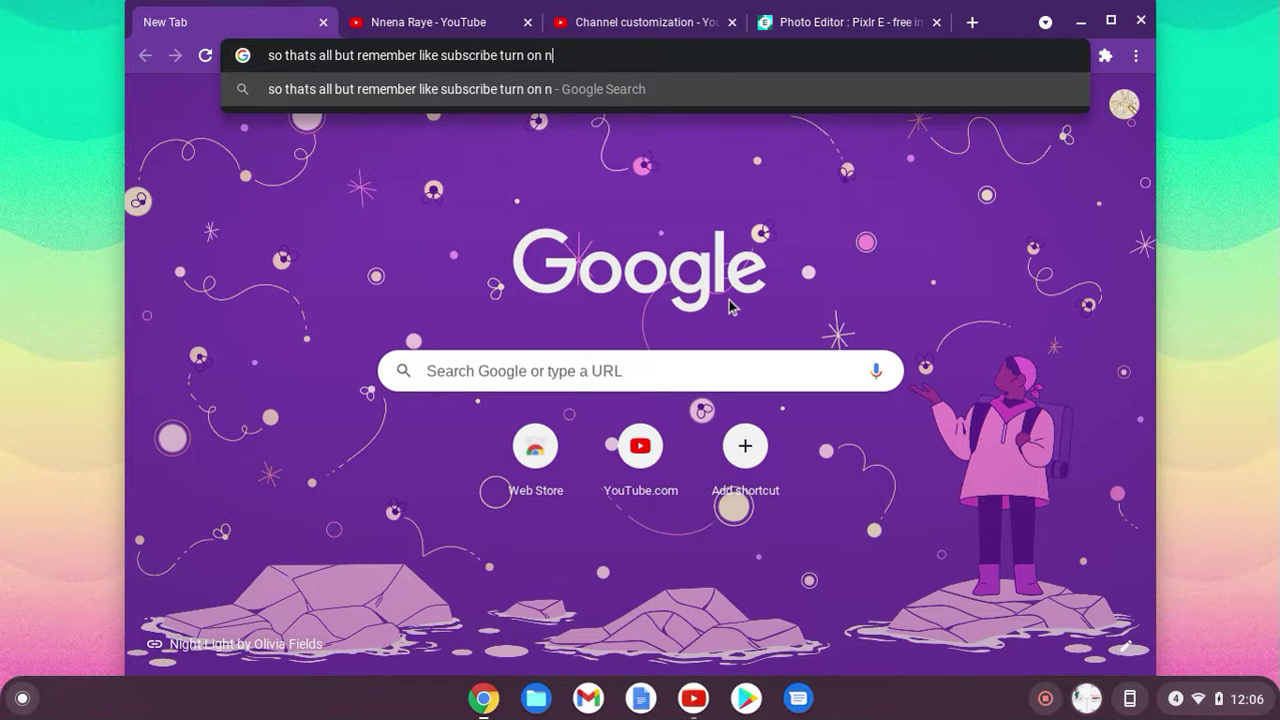
pyautogui.write('otific')
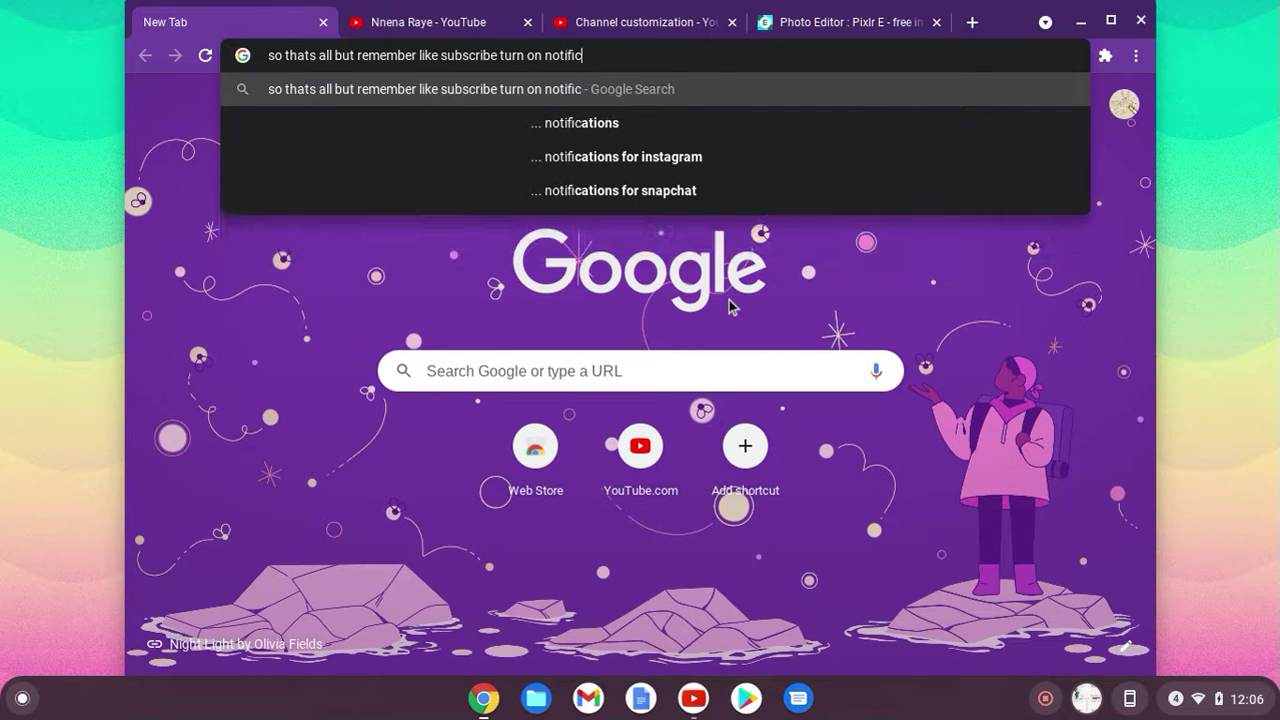
pyautogui.write('ation ')
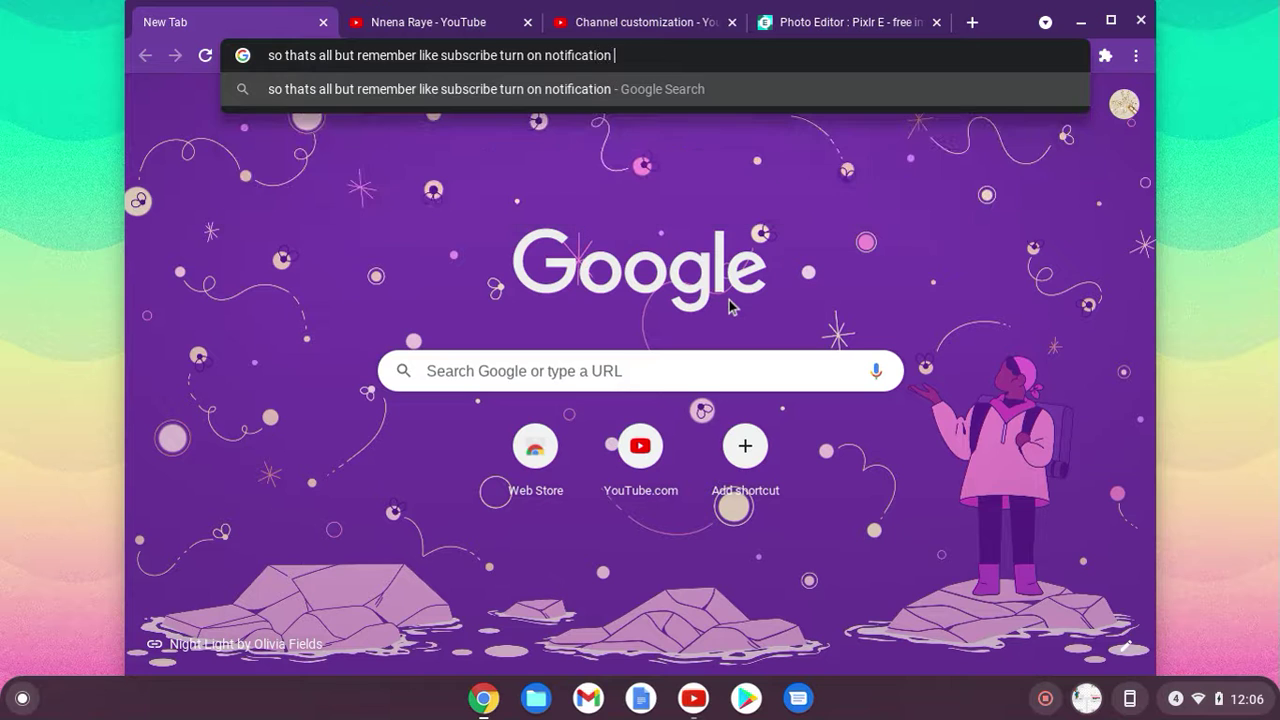
# Step: Continue the closing message with "bell and join my roblox group last to share with friends"
pyautogui.write('bell and joi')
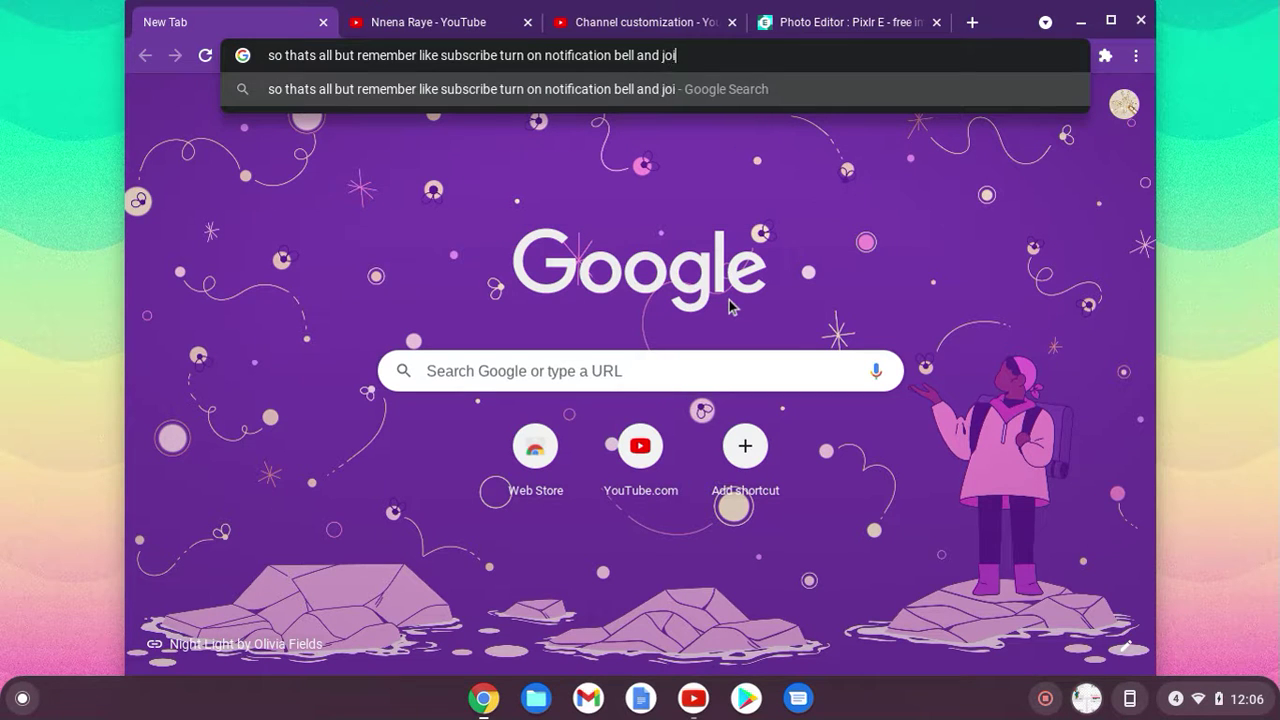
pyautogui.write('n my ro')
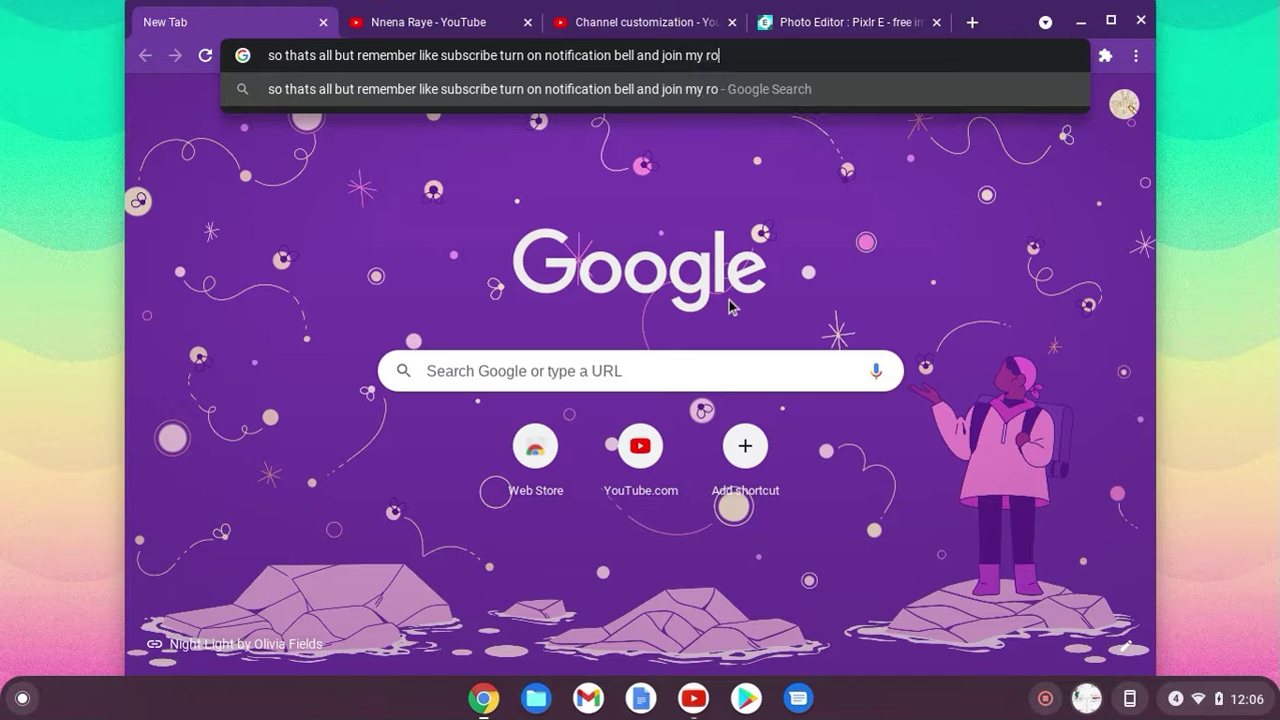
pyautogui.write('blox gr')
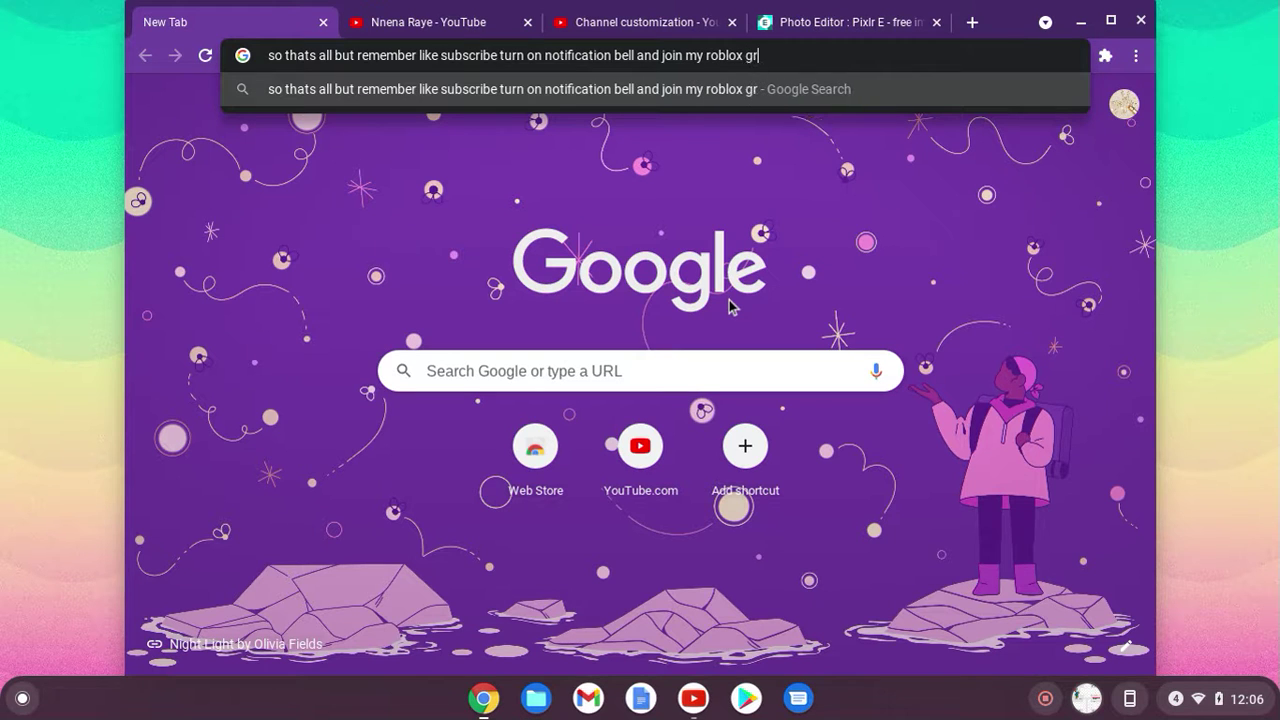
pyautogui.write('oup')
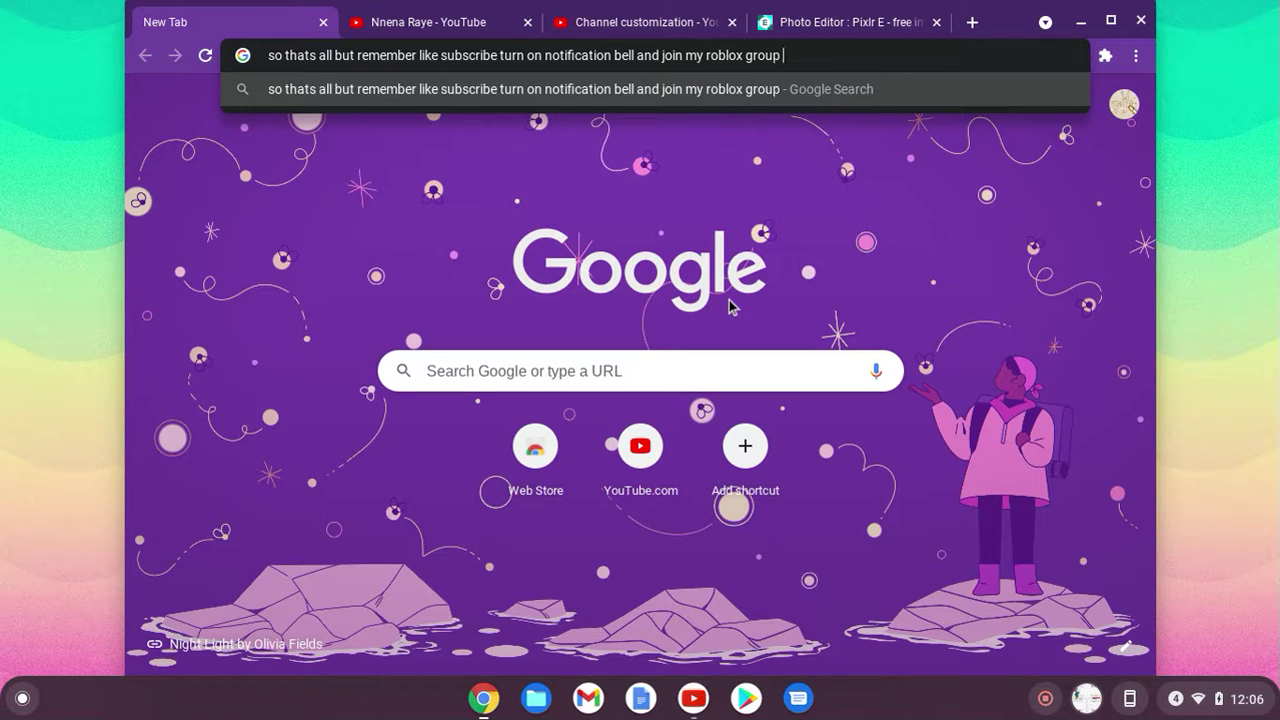
pyautogui.write(' last')
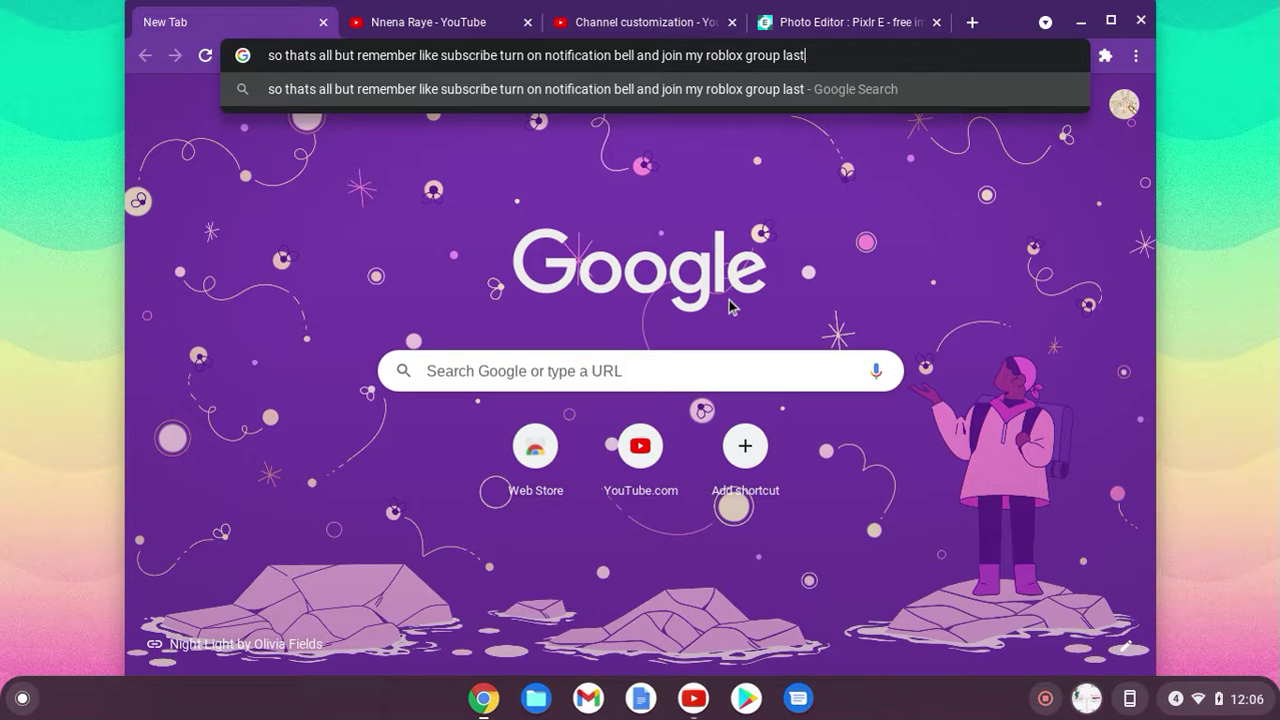
pyautogui.write(' to shr')
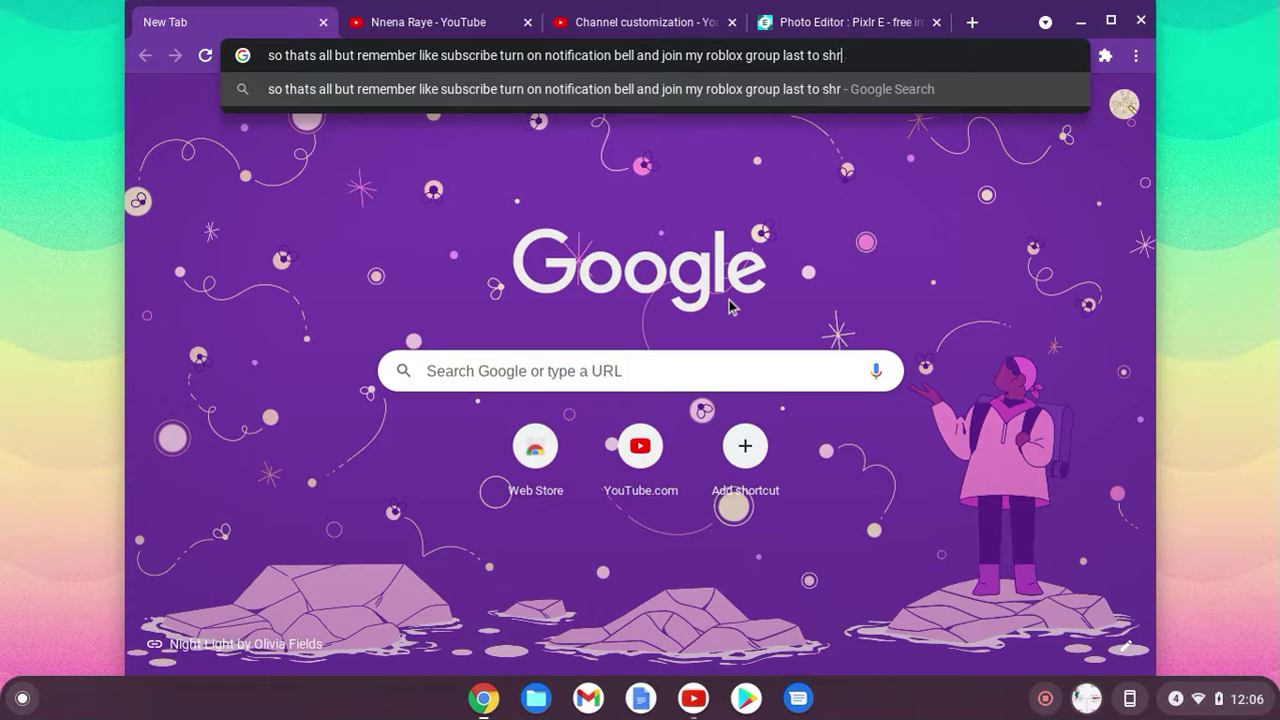
pyautogui.press('BackSpace')
pyautogui.write('ae')
pyautogui.press('BackSpace')
pyautogui.write('re wit')
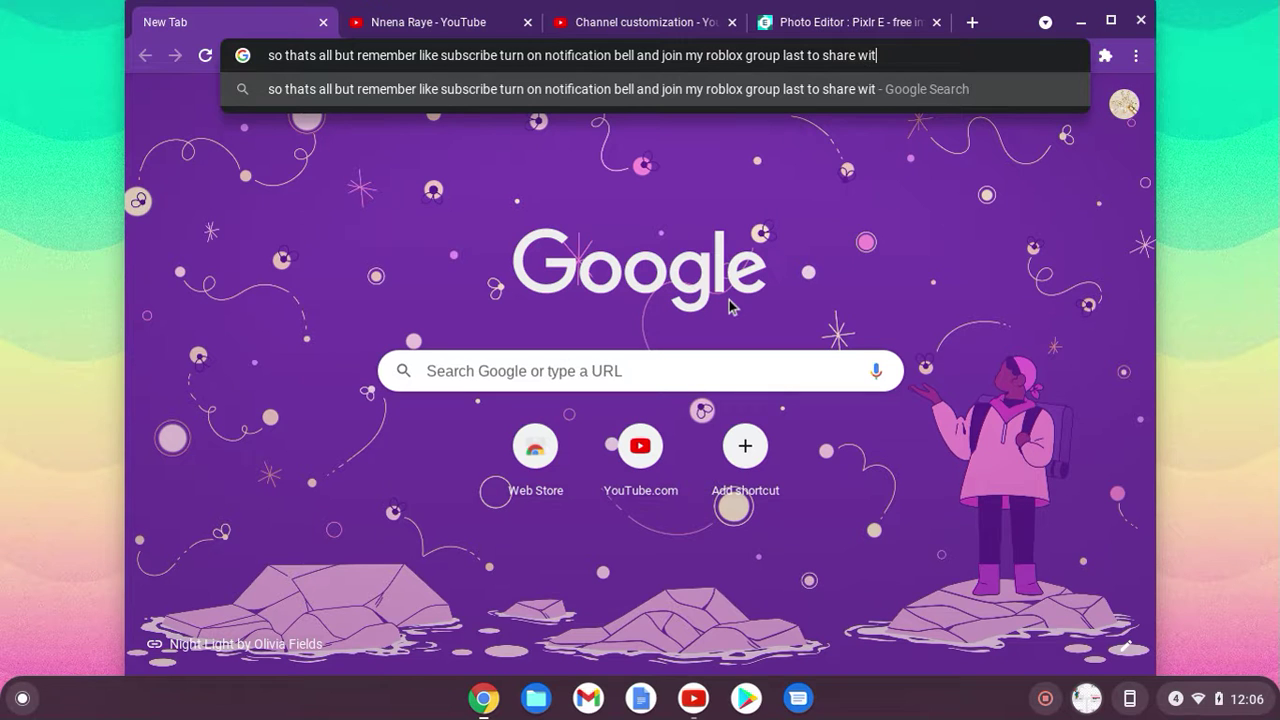
pyautogui.write('h friends')
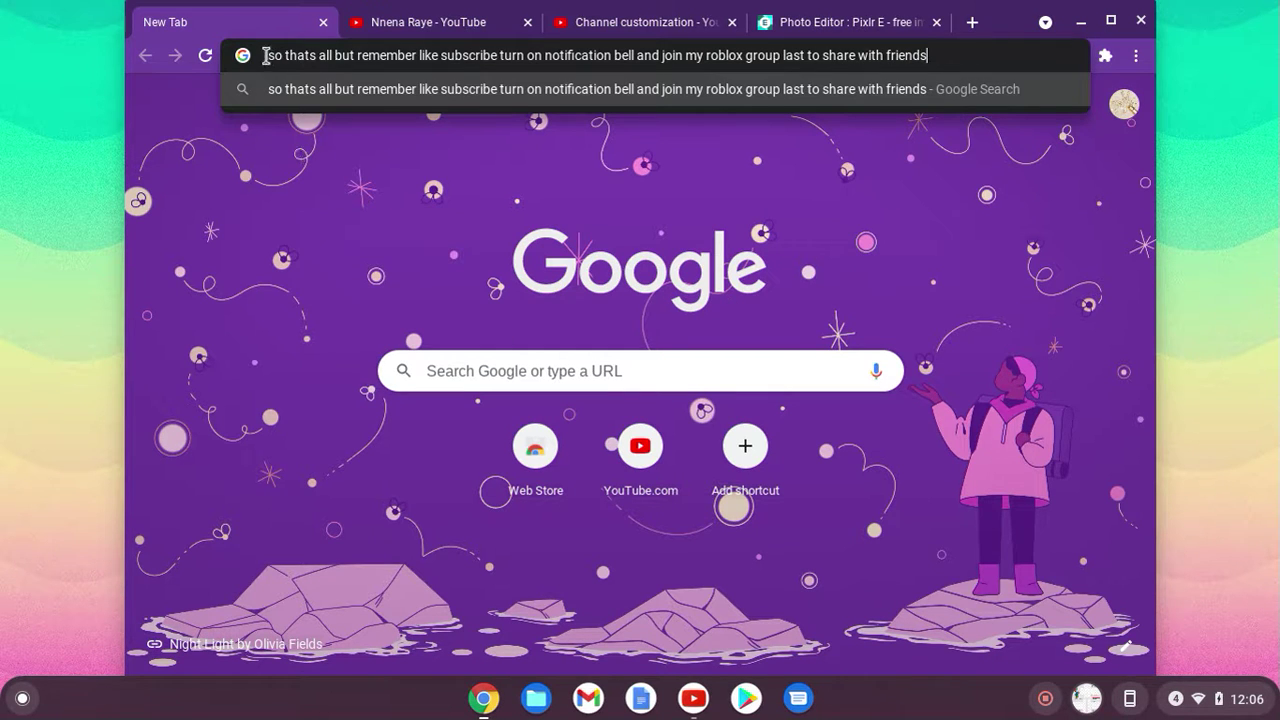
# Step: Replace the whole closing message with "bye guys"
pyautogui.moveTo(268, 60); pyautogui.dragTo(983, 62)
pyautogui.write('bye guys')
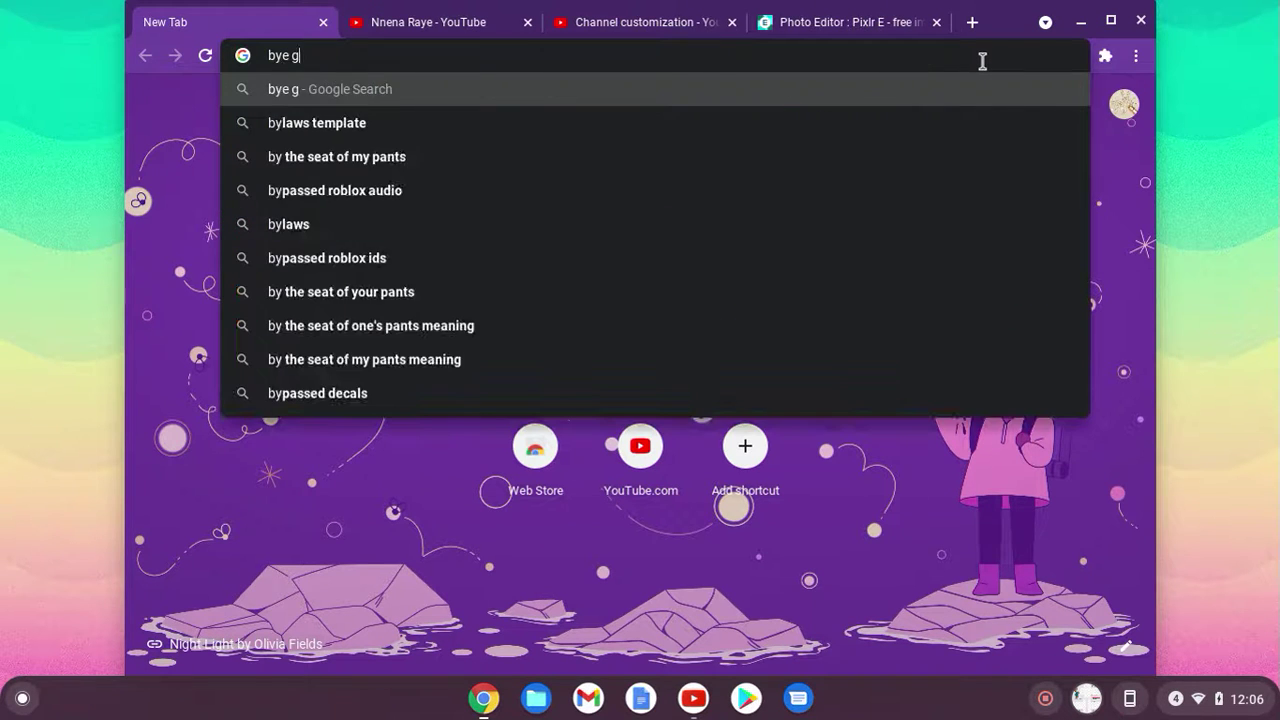